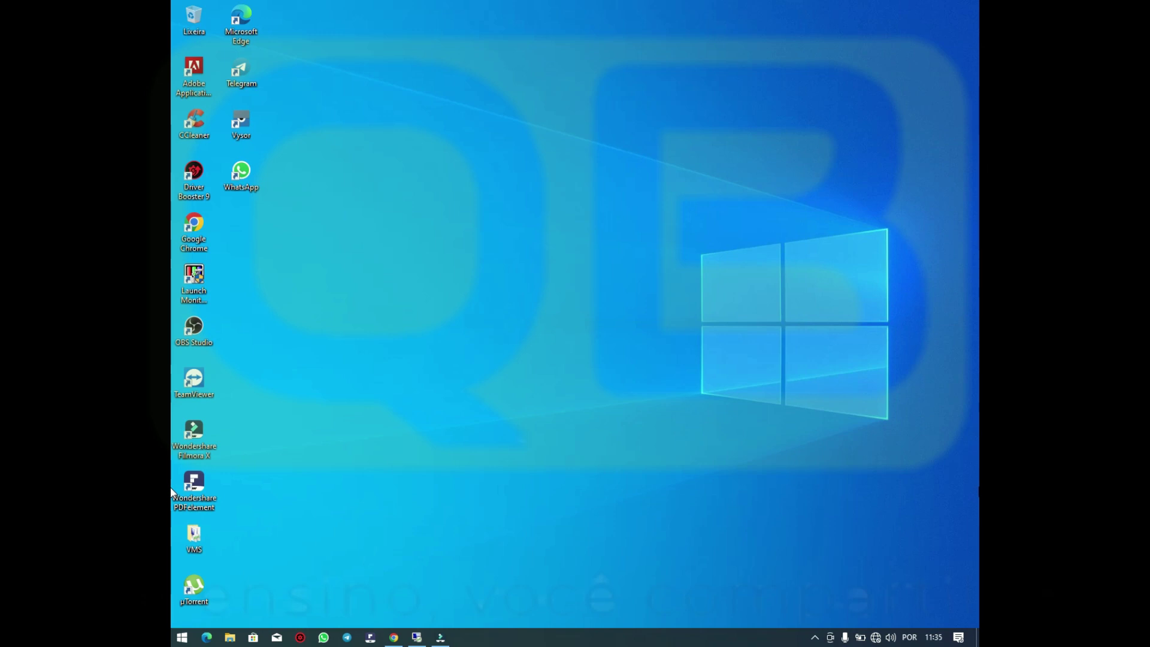
Browse D: > Programas > Video e Imagem > Adobe Photoshop CC 2015 > Photoshop 16 LS20 (64-Bit) > Adobe CC 2015
{"action": "key", "text": "super+e"}
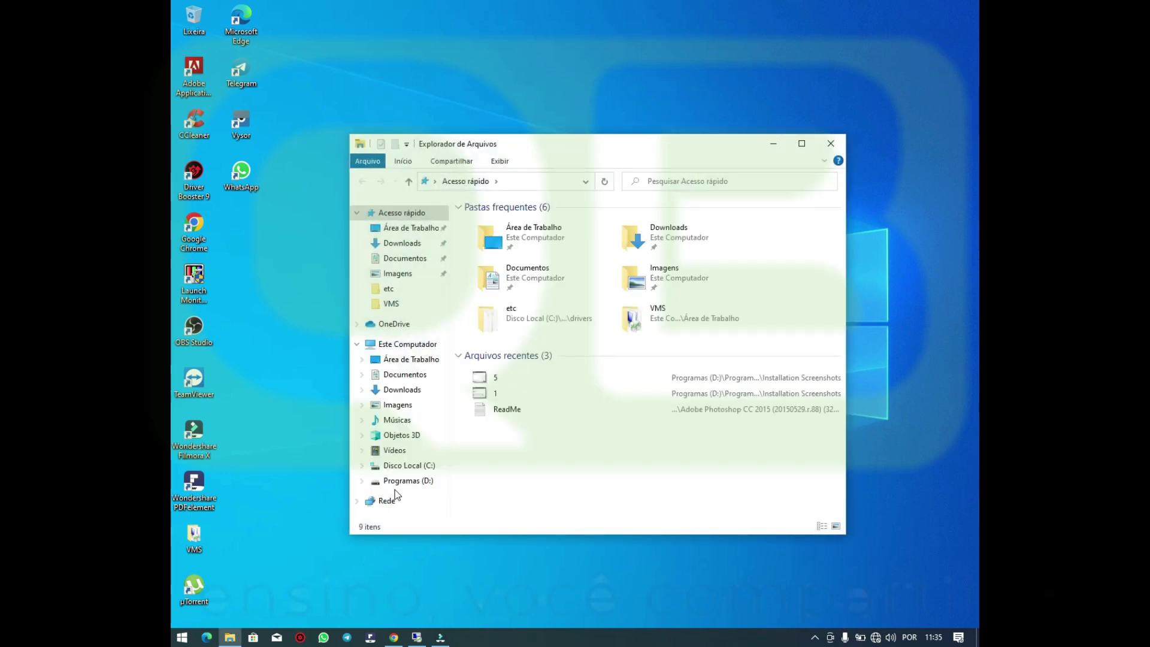
{"action": "left_click", "coordinate": [415, 481]}
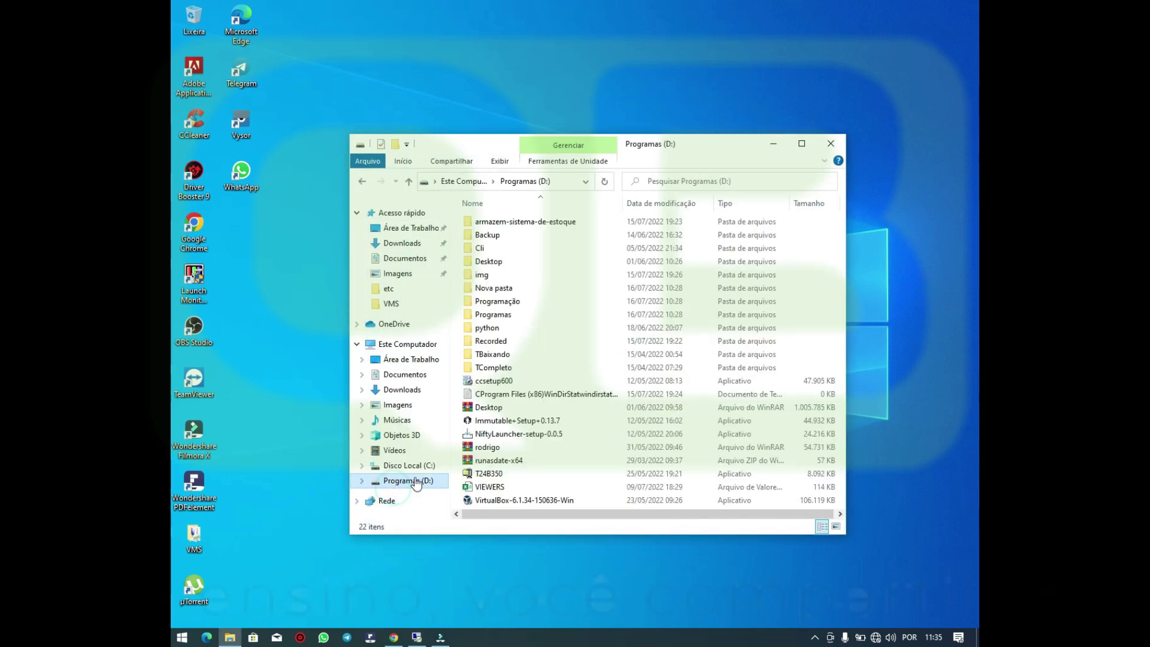
{"action": "double_click", "coordinate": [496, 321]}
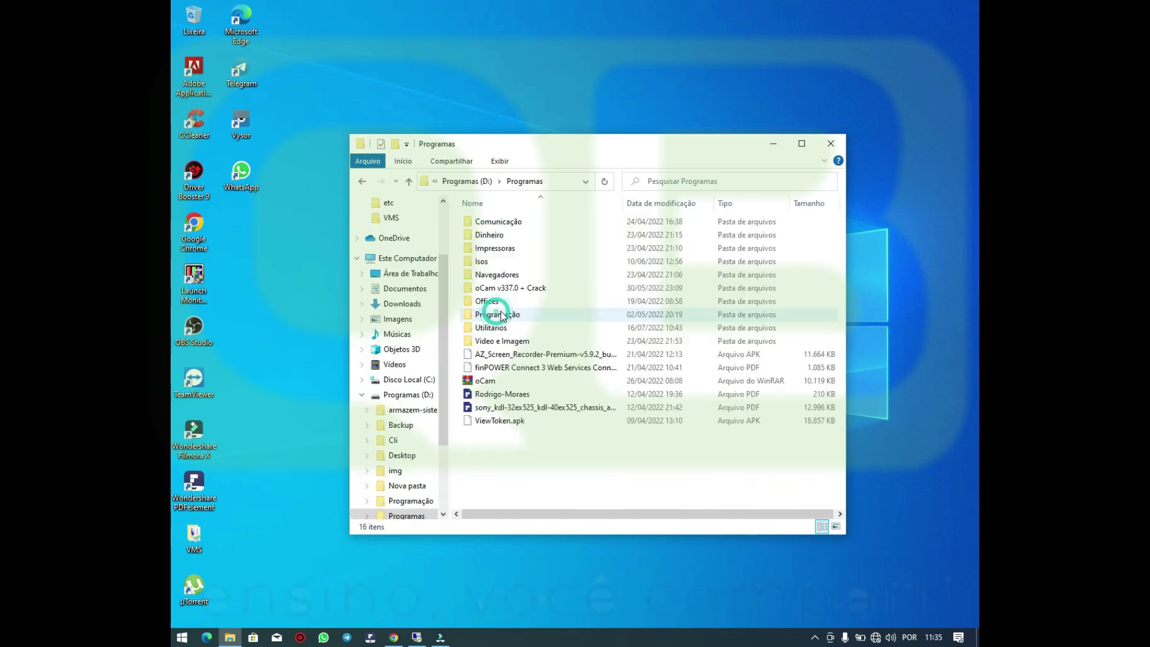
{"action": "left_click", "coordinate": [501, 344]}
{"action": "double_click", "coordinate": [501, 343]}
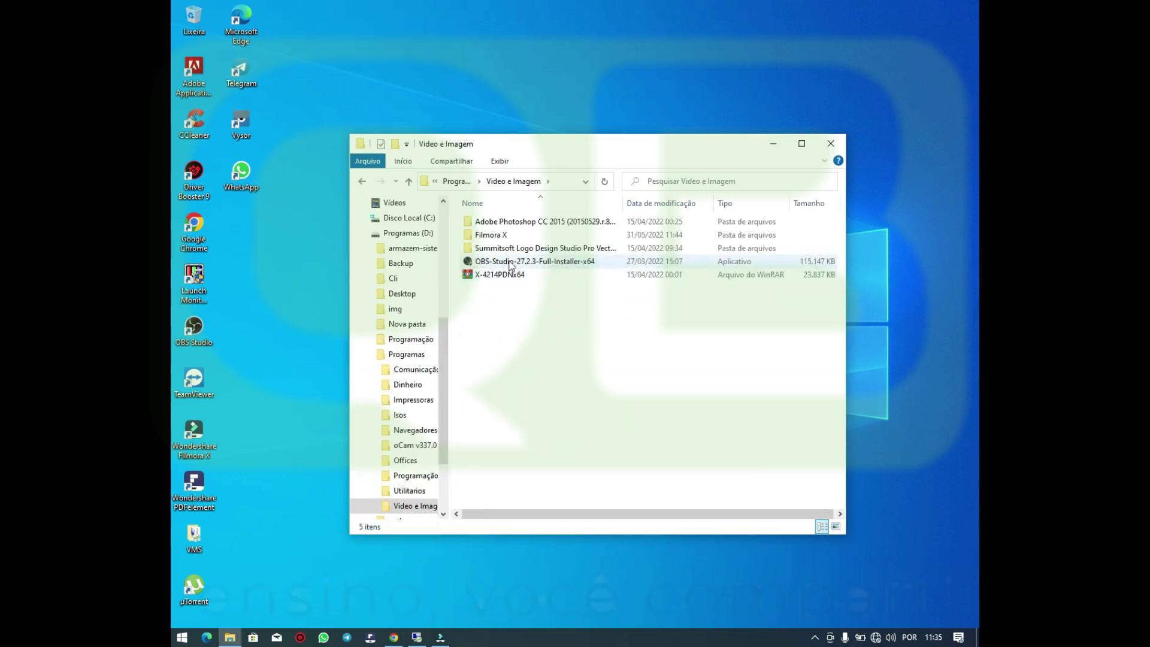
{"action": "left_click", "coordinate": [544, 226]}
{"action": "double_click", "coordinate": [543, 226]}
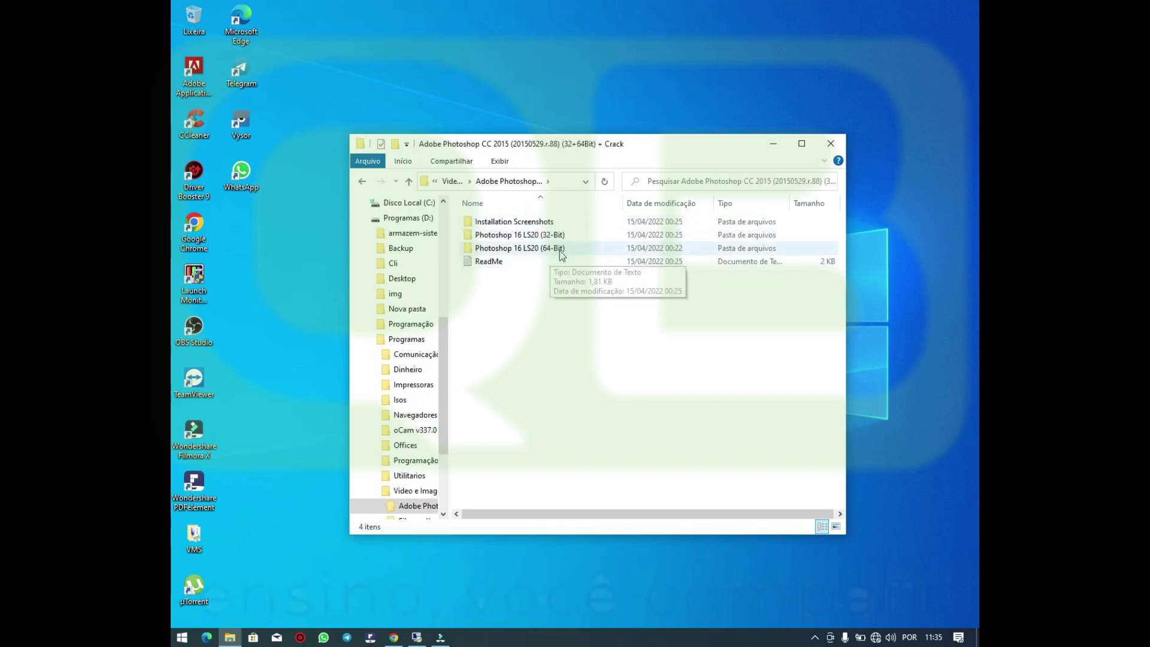
{"action": "left_click", "coordinate": [541, 249]}
{"action": "double_click", "coordinate": [543, 251]}
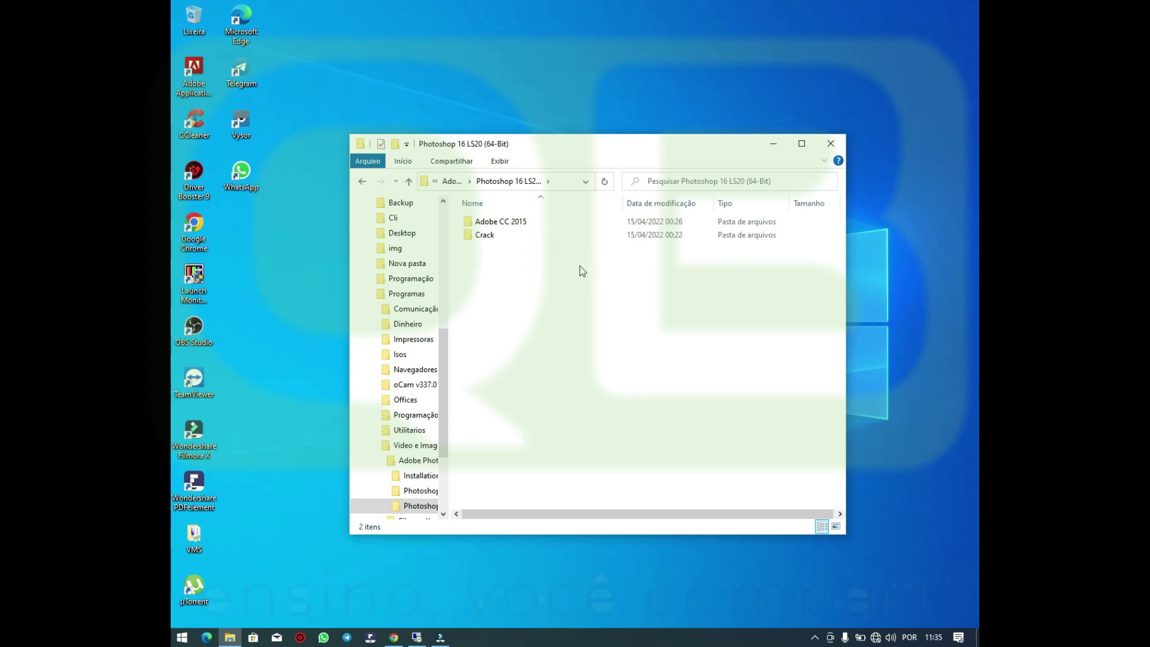
{"action": "double_click", "coordinate": [491, 223]}
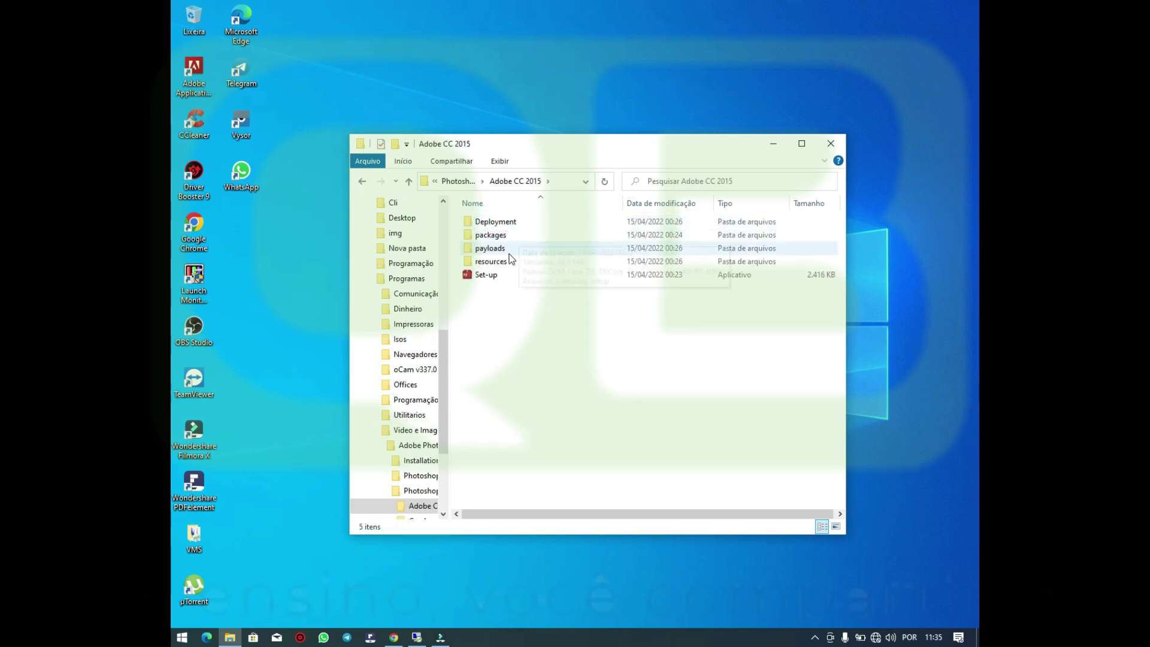
Peek inside the Crack folder, then return to the Adobe CC 2015 folder
{"action": "left_click", "coordinate": [458, 181]}
{"action": "left_click", "coordinate": [485, 235]}
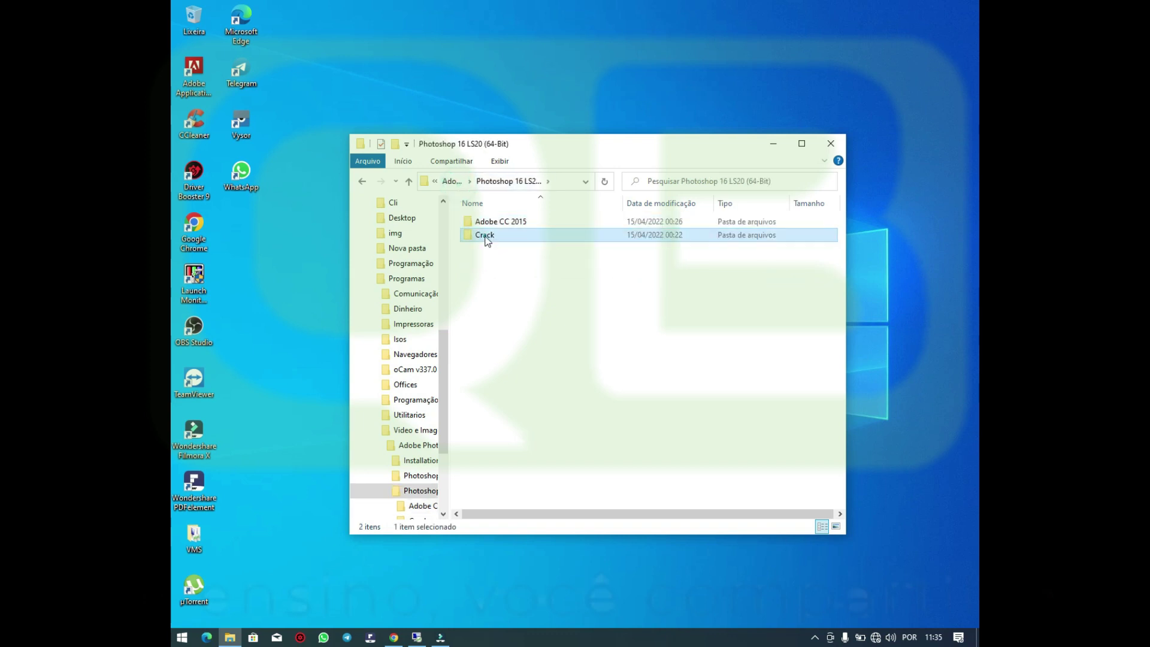
{"action": "double_click", "coordinate": [485, 236]}
{"action": "left_click", "coordinate": [477, 180]}
{"action": "double_click", "coordinate": [493, 223]}
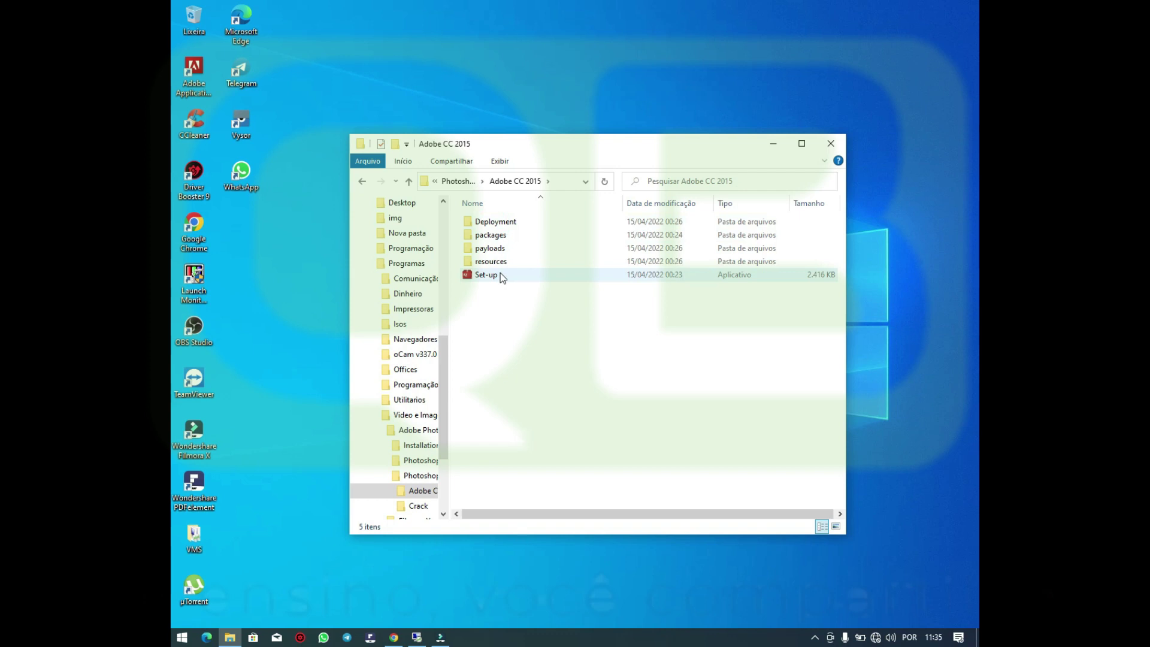
{"action": "mouse_move", "coordinate": [487, 274]}
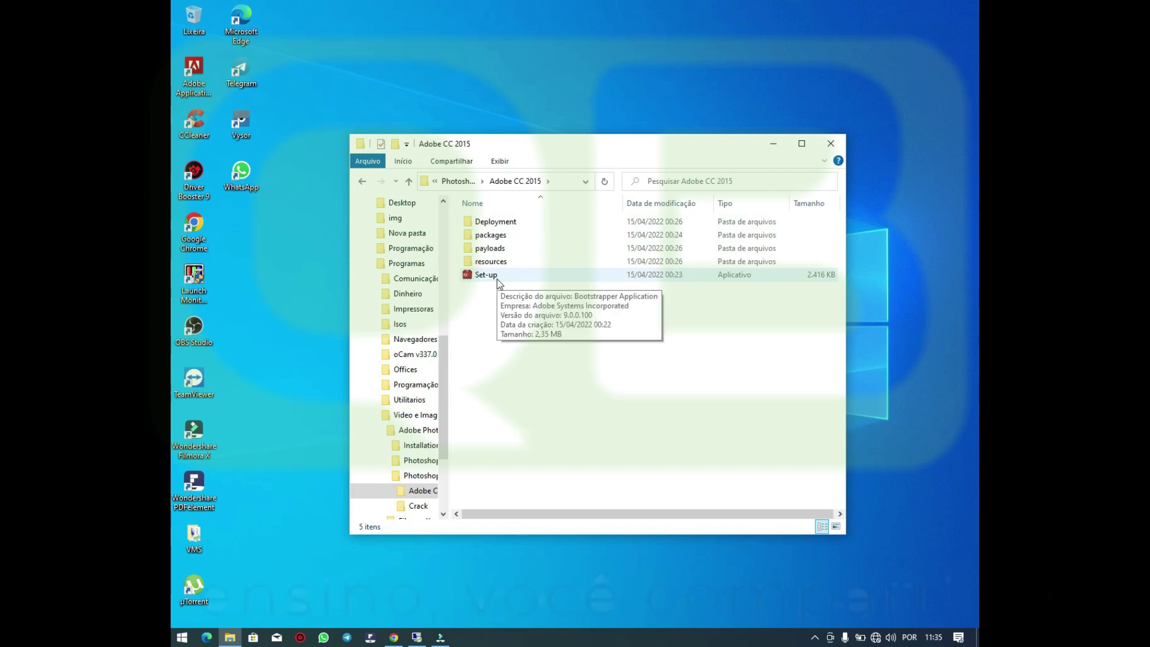
Launch the Photoshop Set-up installer, ignore the restart warning and move the welcome window aside
{"action": "double_click", "coordinate": [487, 275]}
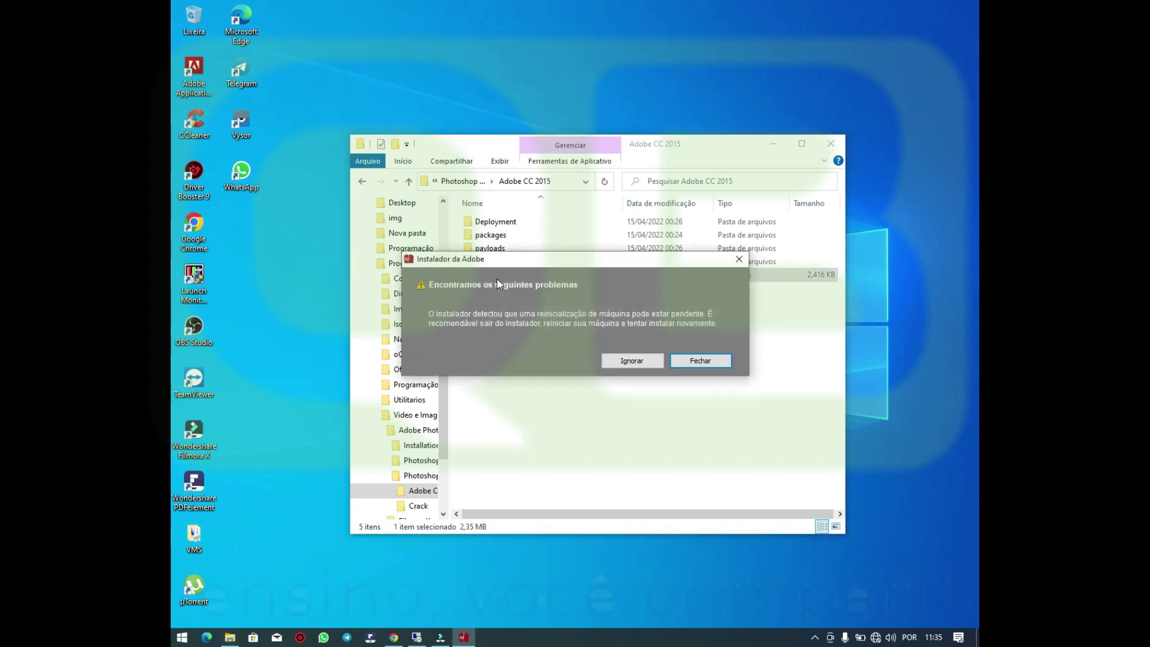
{"action": "left_click_drag", "start_coordinate": [583, 262], "coordinate": [574, 373]}
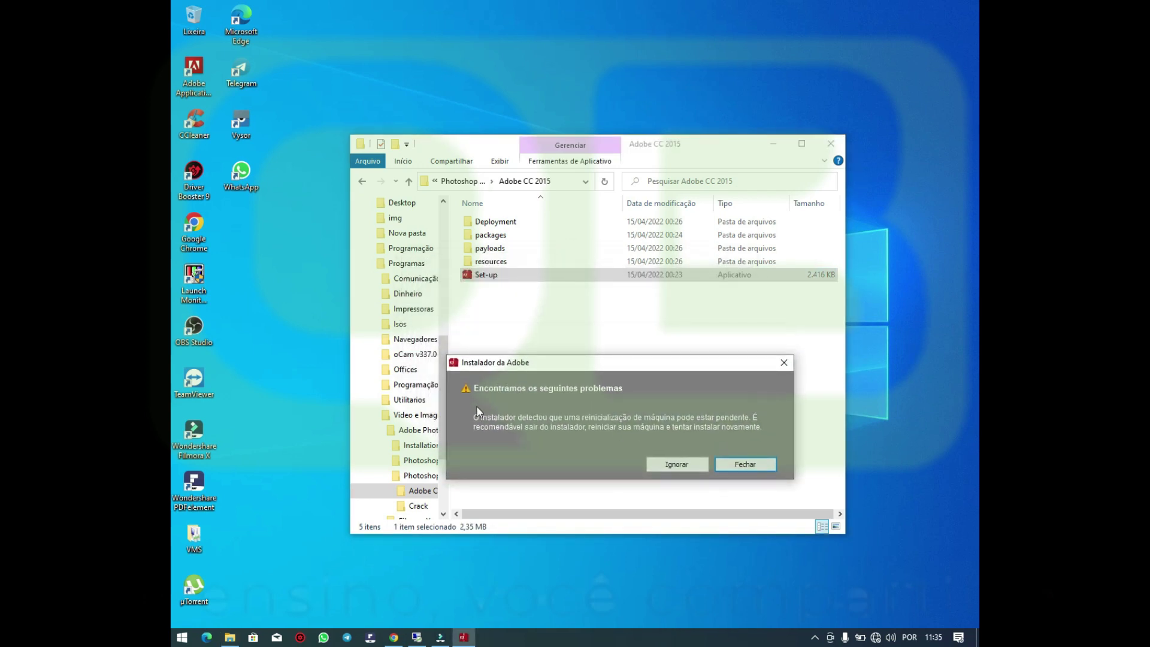
{"action": "mouse_move", "coordinate": [444, 409]}
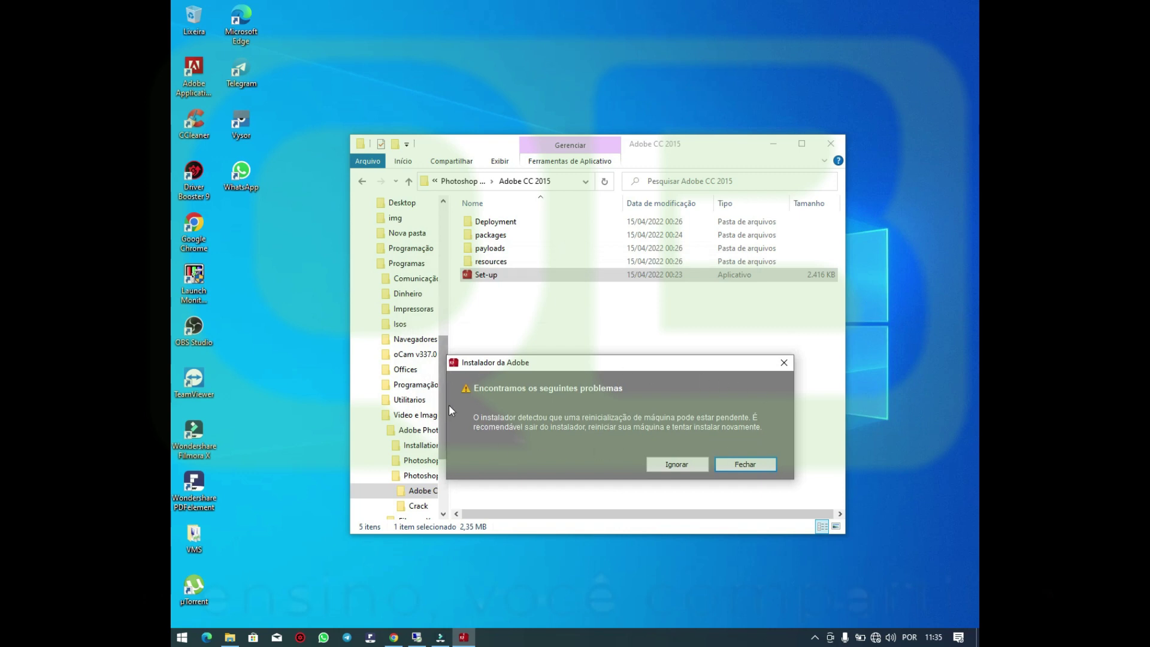
{"action": "left_click", "coordinate": [676, 466]}
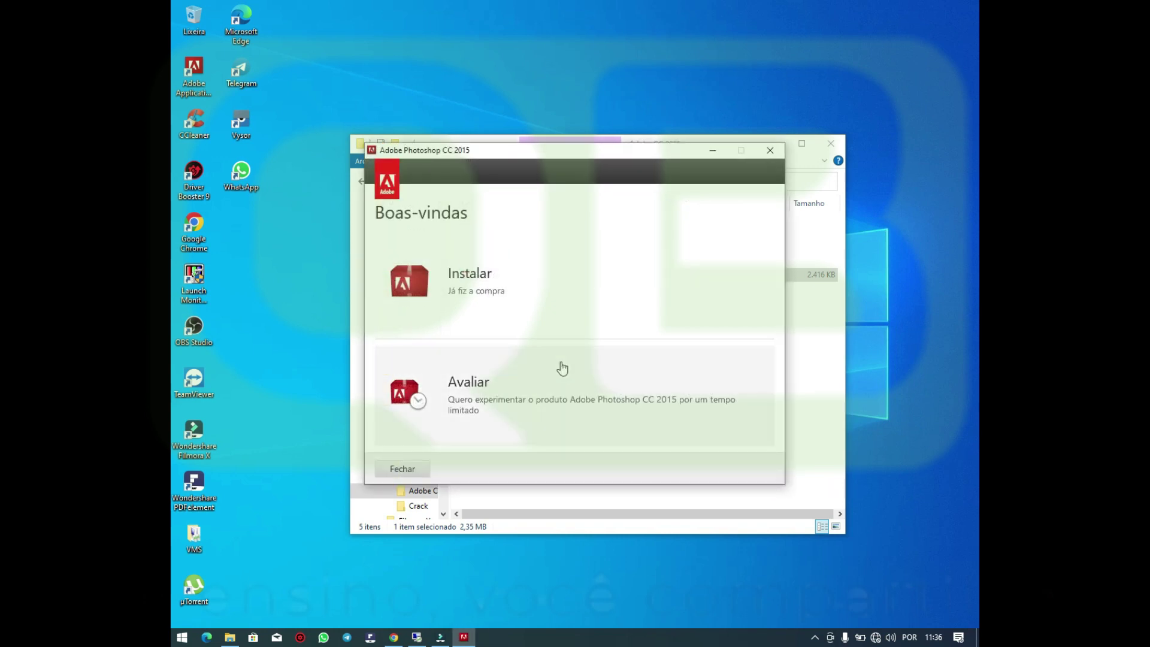
{"action": "mouse_move", "coordinate": [480, 151]}
{"action": "left_mouse_down"}
{"action": "mouse_move", "coordinate": [663, 264]}
{"action": "mouse_move", "coordinate": [687, 296]}
{"action": "left_mouse_up"}
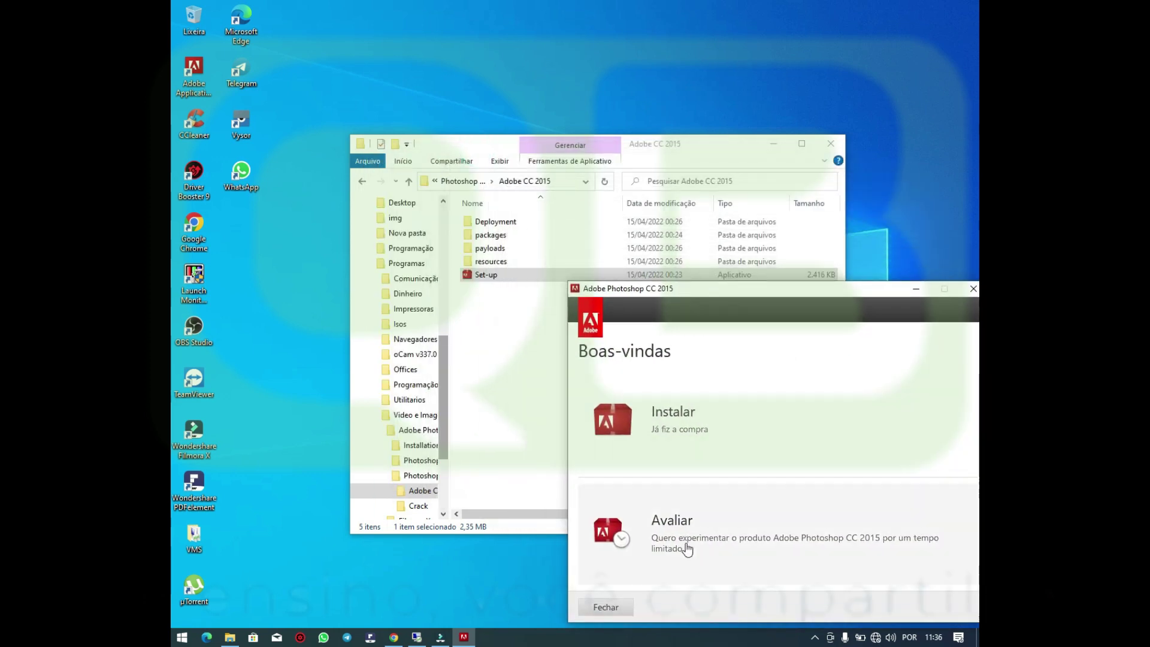
Close Explorer and open c:\Windows\System32\drivers\etc from the Run box, fixing a mistyped path
{"action": "left_click", "coordinate": [831, 143]}
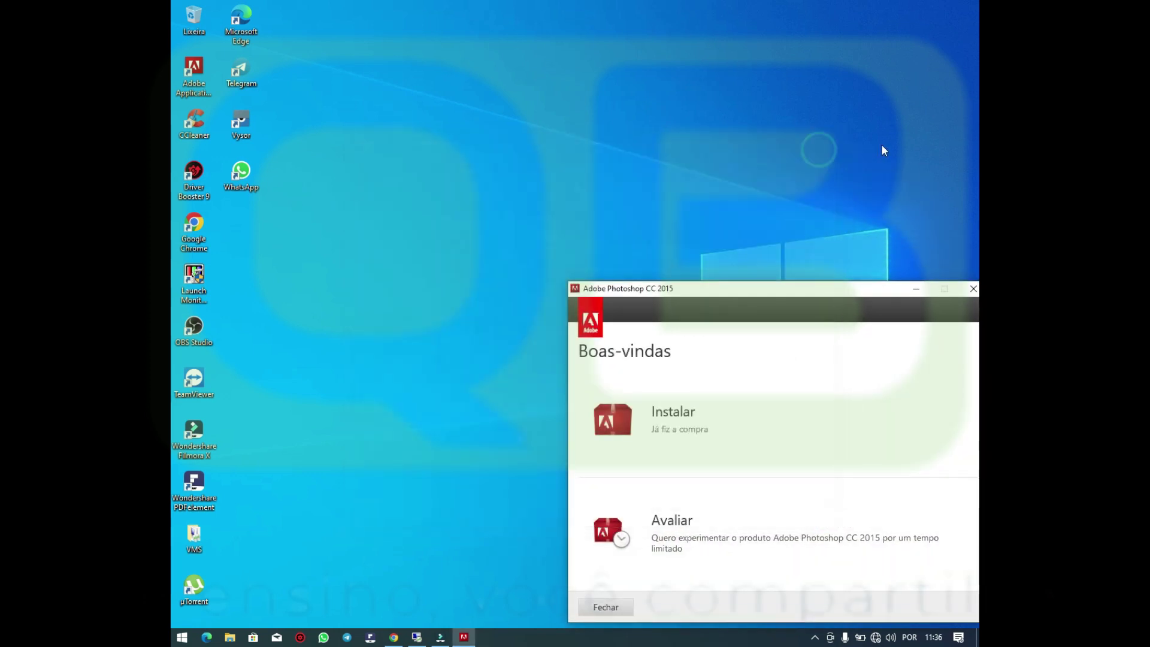
{"action": "key", "text": "super+r"}
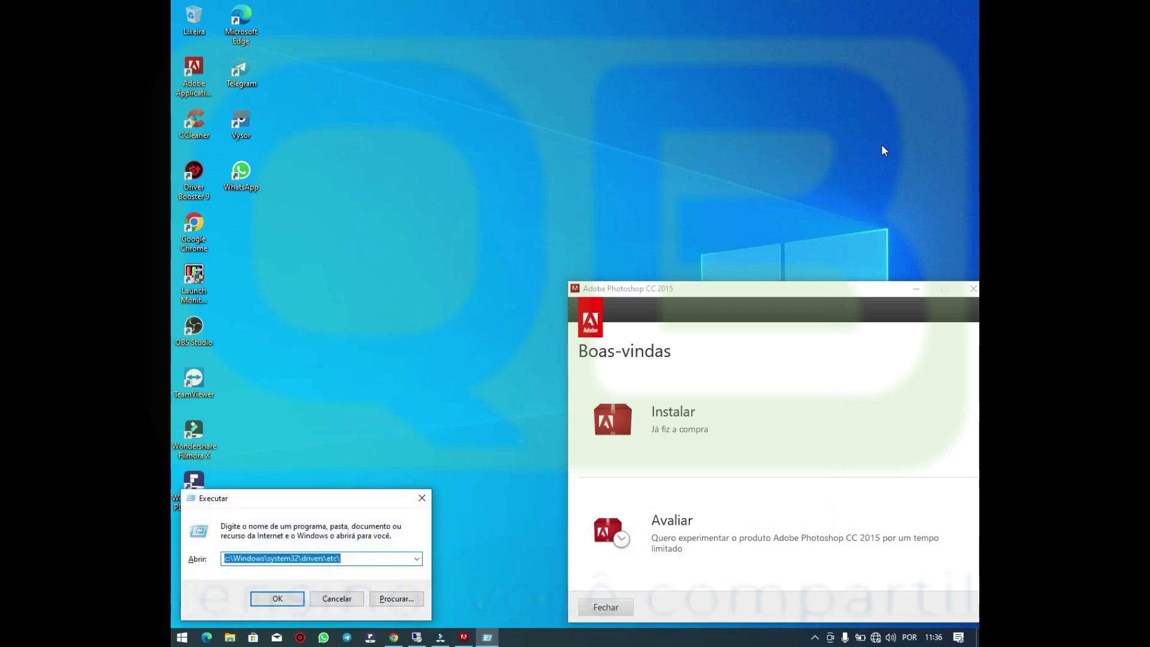
{"action": "type", "text": "c:"}
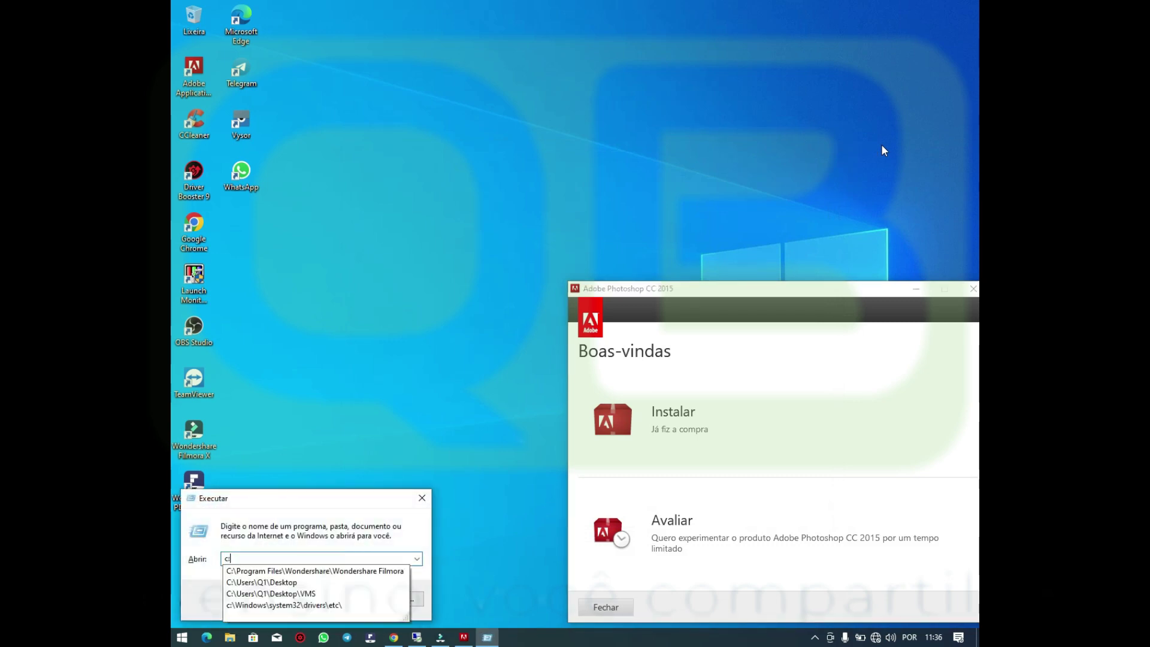
{"action": "type", "text": "\\windows"}
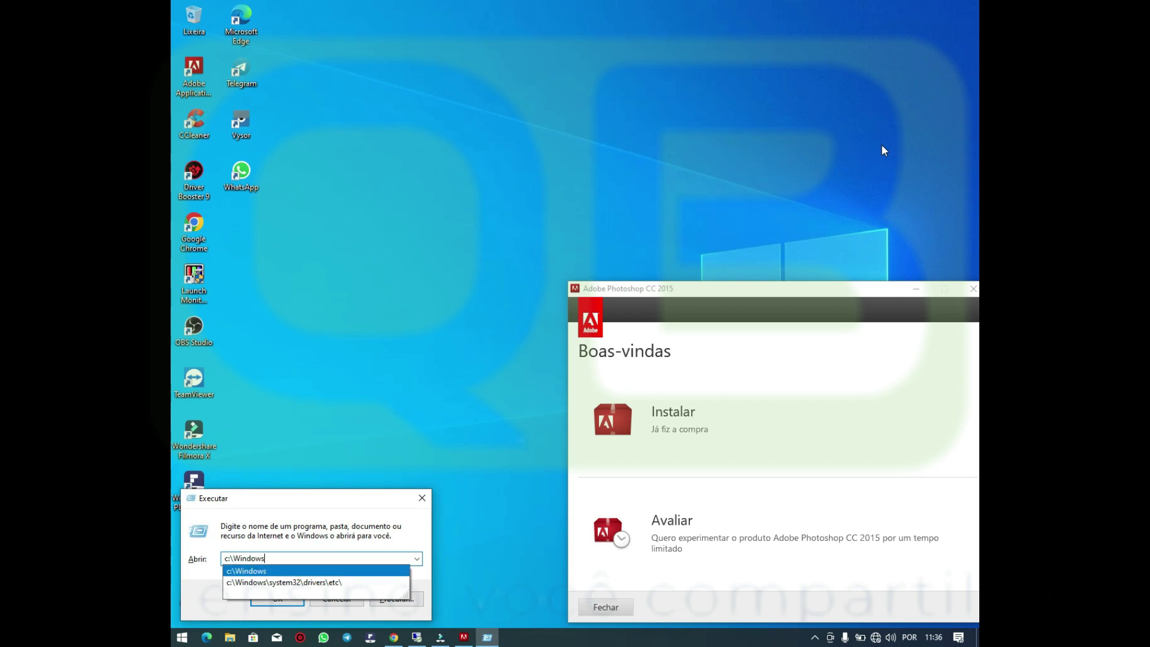
{"action": "type", "text": "\\system"}
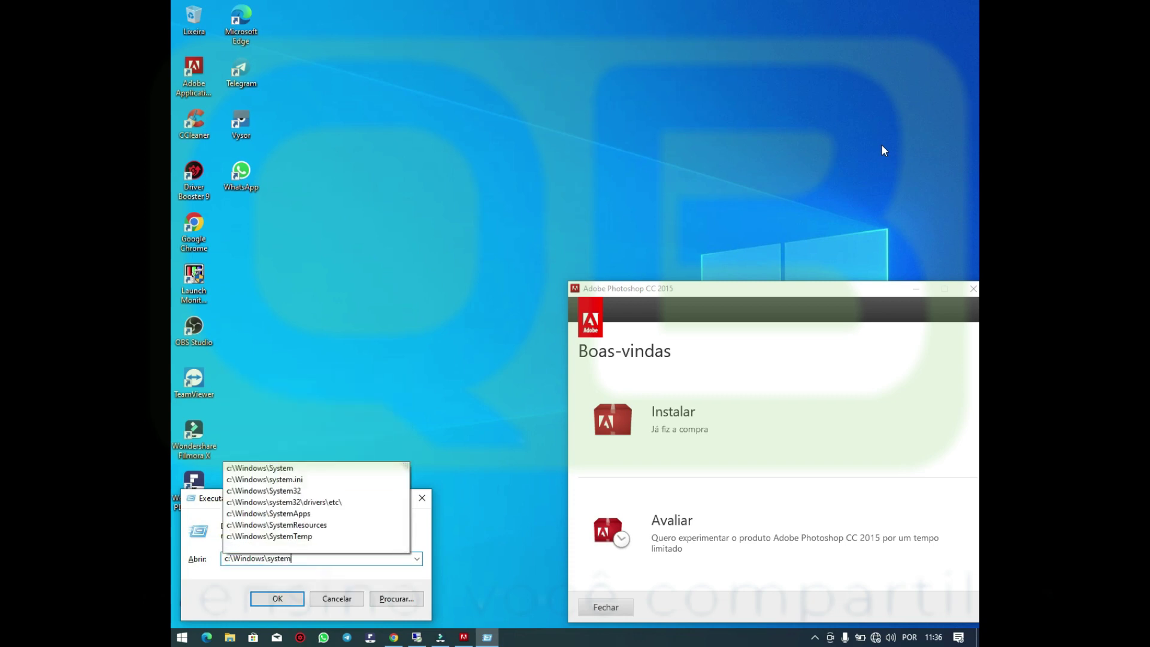
{"action": "type", "text": "32\\driver\\etc"}
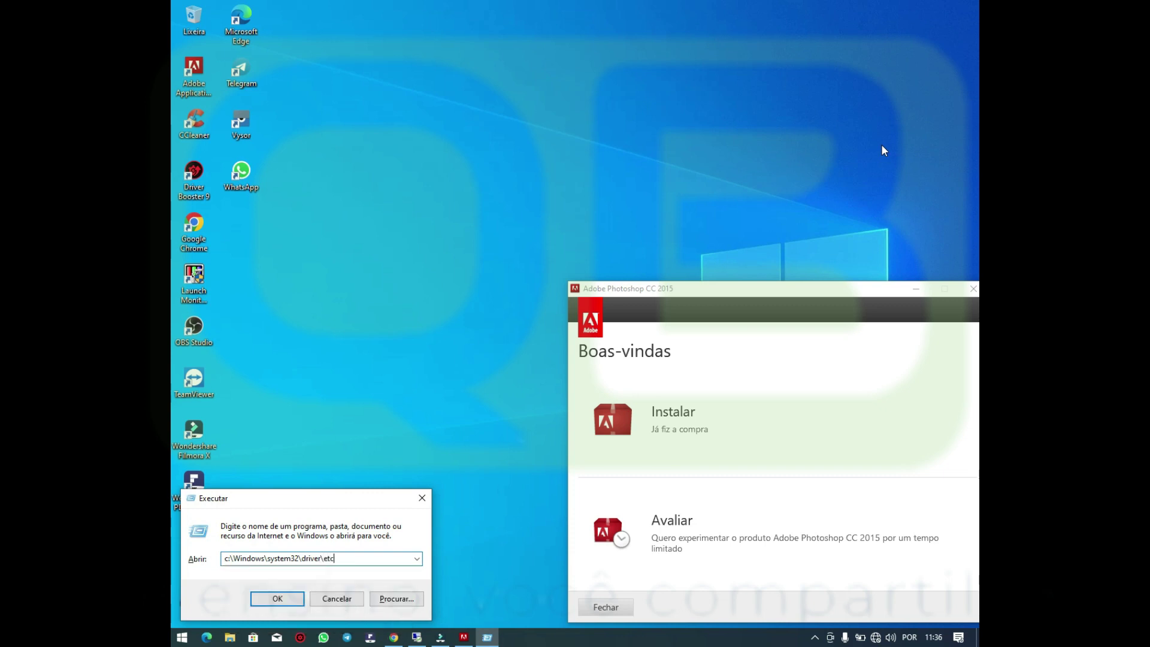
{"action": "key", "text": "Return"}
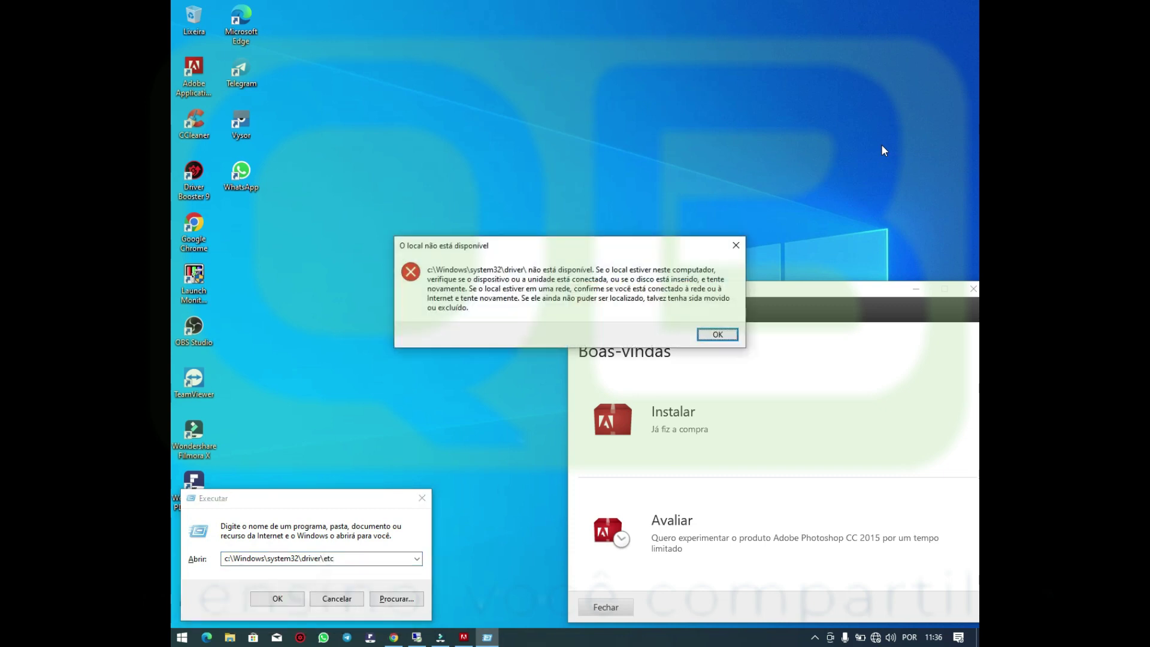
{"action": "key", "text": "Return"}
{"action": "key", "text": "End"}
{"action": "key", "text": "ctrl+shift+Left"}
{"action": "key", "text": "BackSpace"}
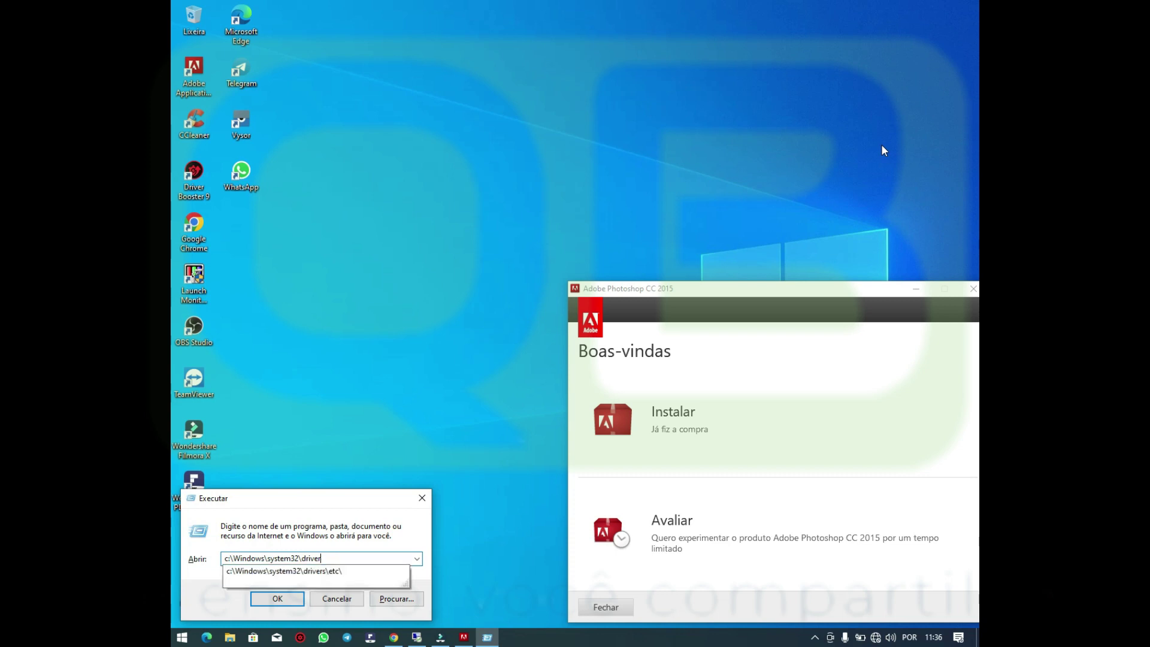
{"action": "type", "text": "s\\"}
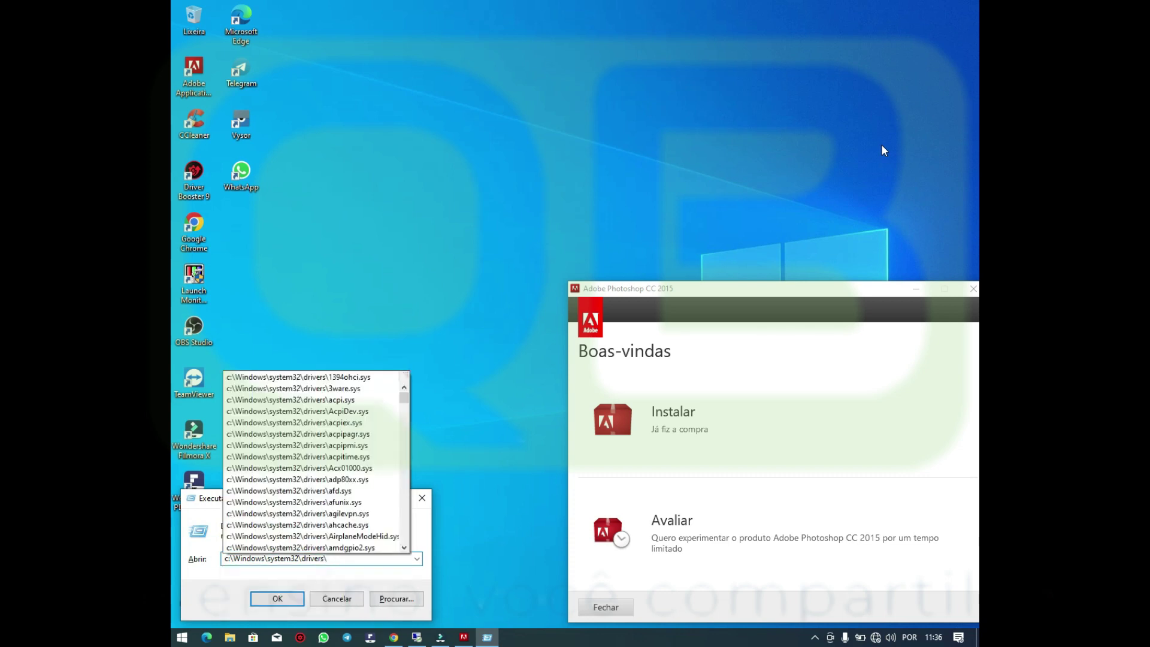
{"action": "type", "text": "etc"}
{"action": "key", "text": "Return"}
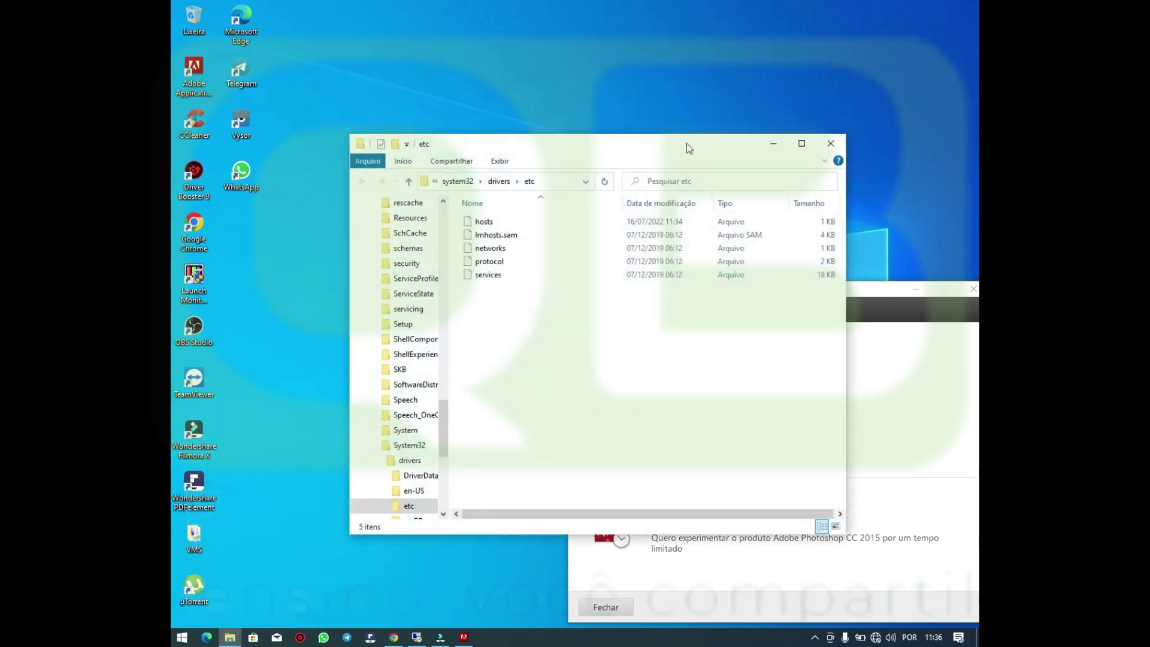
Copy the hosts file from etc to the desktop and open the copy in Notepad++
{"action": "left_click", "coordinate": [484, 222]}
{"action": "left_click_drag", "start_coordinate": [486, 225], "coordinate": [314, 311]}
{"action": "key", "text": "ctrl"}
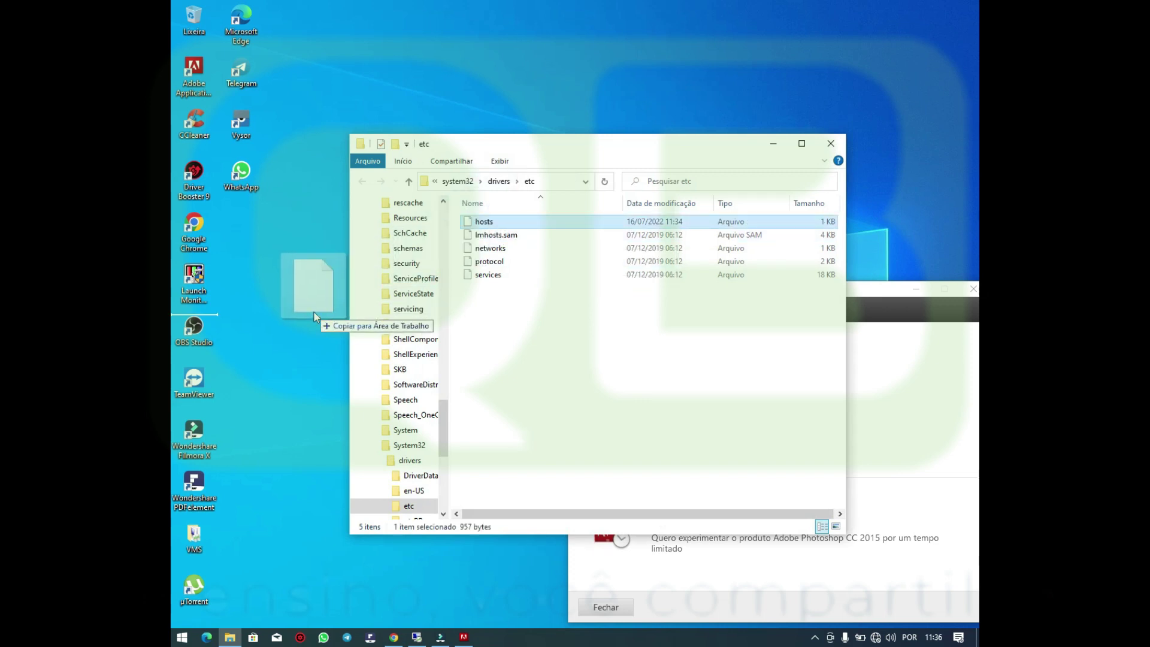
{"action": "left_click_drag", "start_coordinate": [314, 311], "coordinate": [314, 311]}
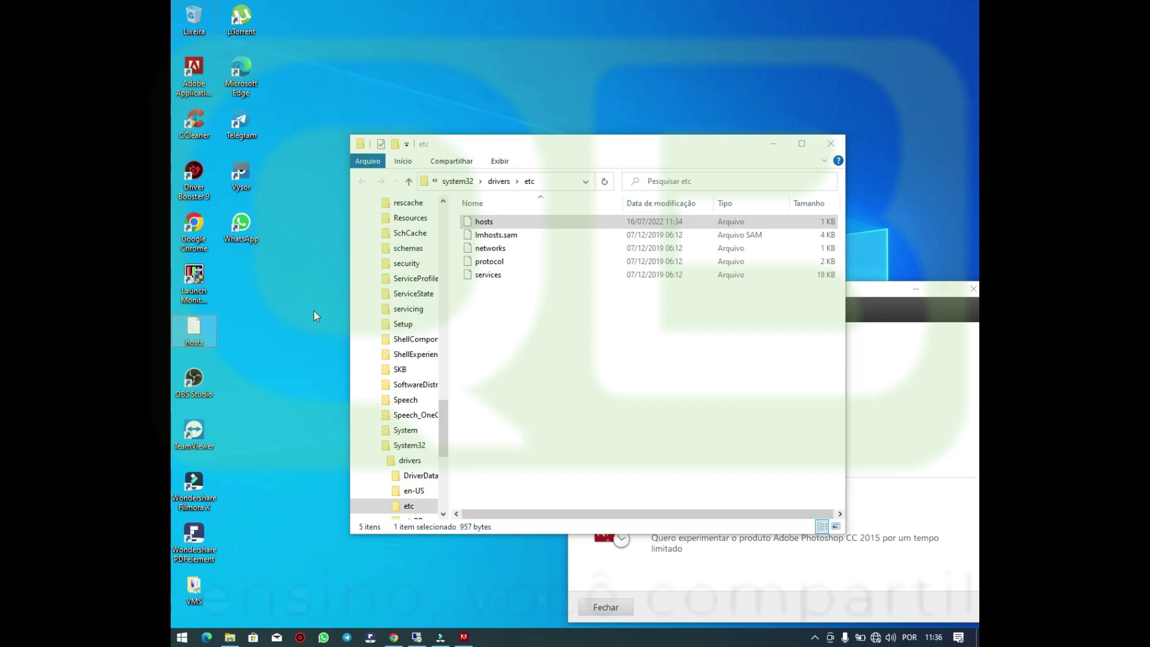
{"action": "right_click", "coordinate": [195, 330]}
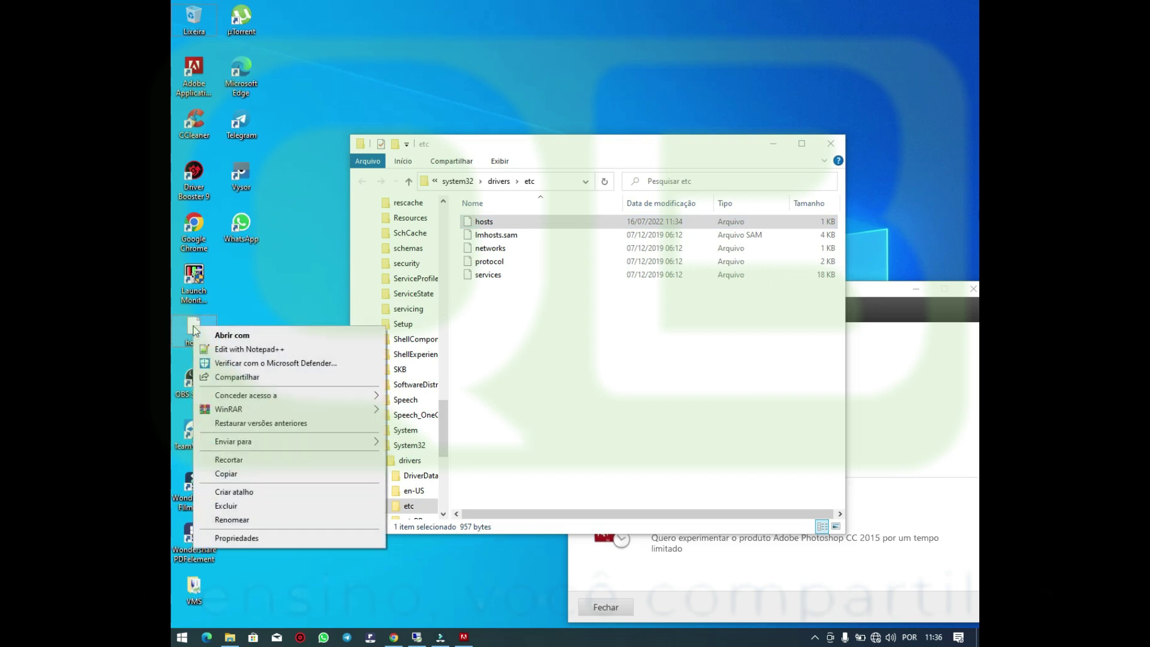
{"action": "left_click", "coordinate": [257, 348]}
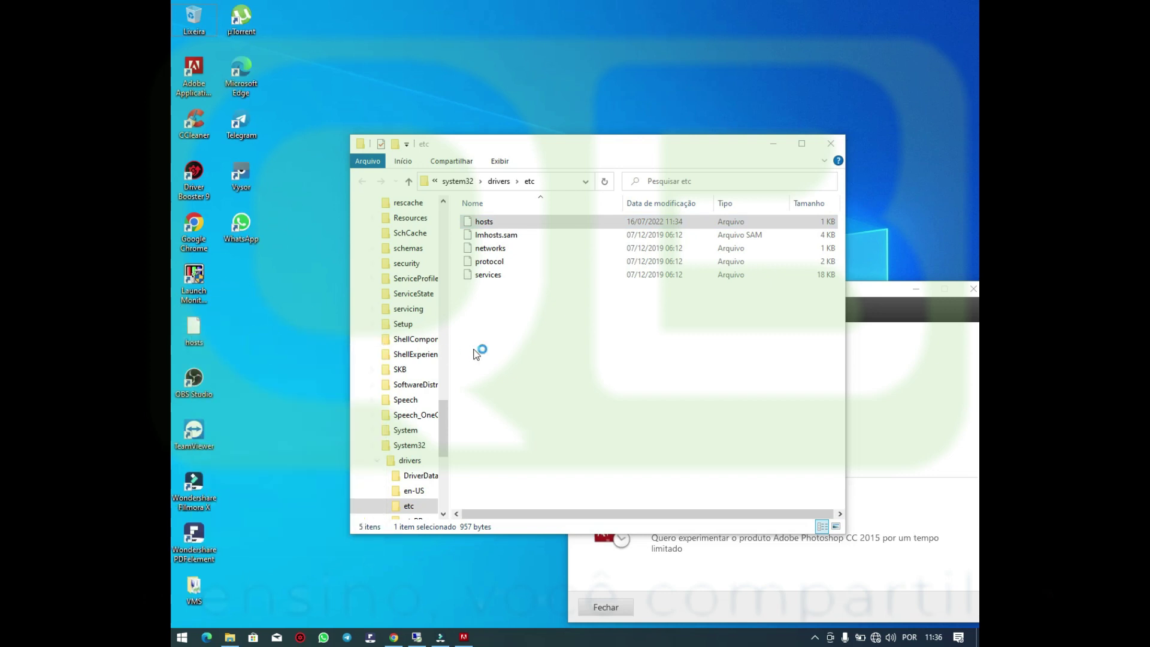
Add the lmlicenses.wip4.adobe.com and lm.licenses.adobe.com 127.0.0.1 entries to hosts and save
{"action": "left_click", "coordinate": [400, 323]}
{"action": "key", "text": "Return"}
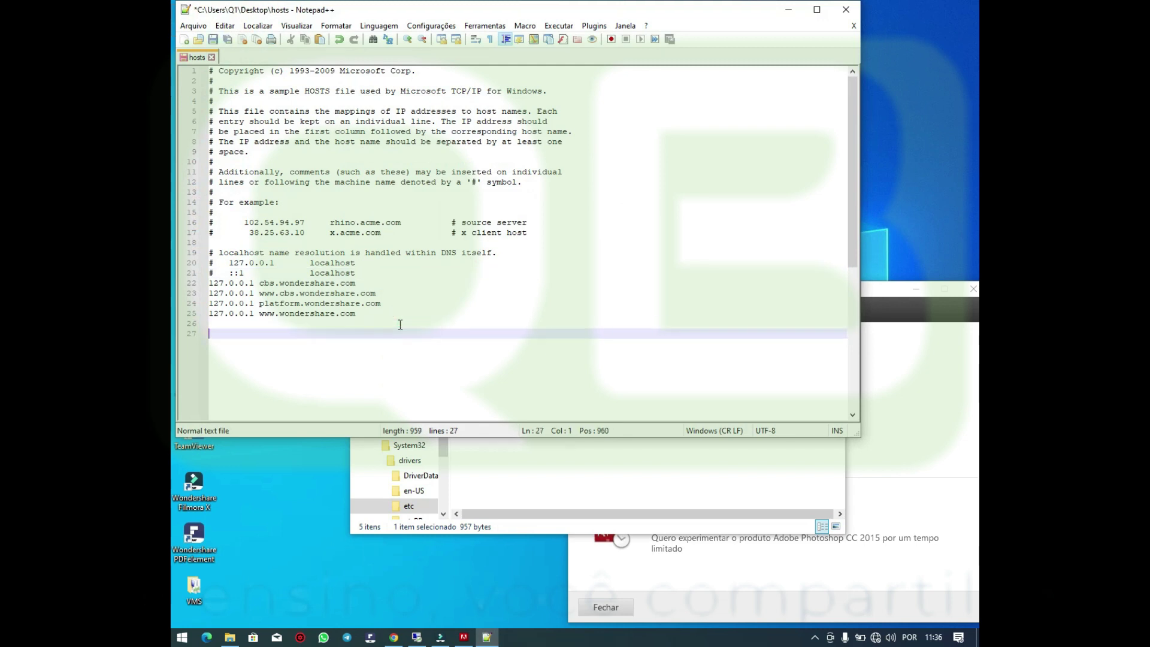
{"action": "key", "text": "Return"}
{"action": "type", "text": "127.0.0.1 lmlicenses.wip4.adobe.com 127.0.0.1 lm.licenses.adobe.com"}
{"action": "left_click_drag", "start_coordinate": [210, 353], "coordinate": [400, 373]}
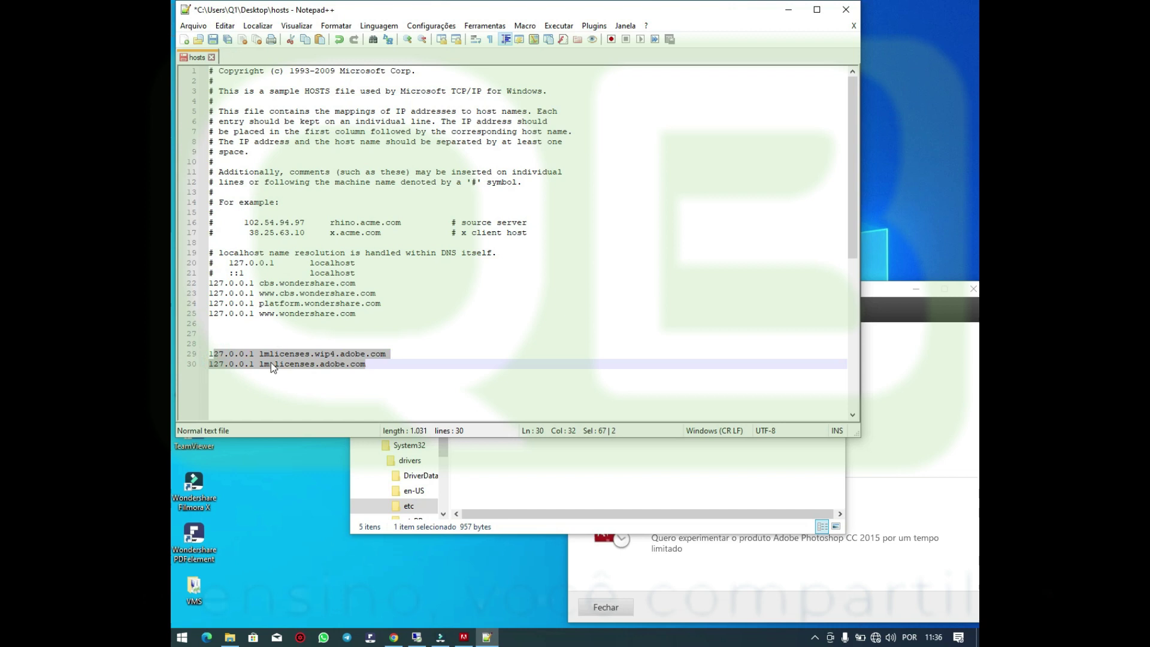
{"action": "left_click", "coordinate": [212, 39]}
Close Notepad++ and copy the edited hosts back into etc, replacing the original
{"action": "left_click", "coordinate": [846, 9]}
{"action": "left_click_drag", "start_coordinate": [193, 331], "coordinate": [598, 372]}
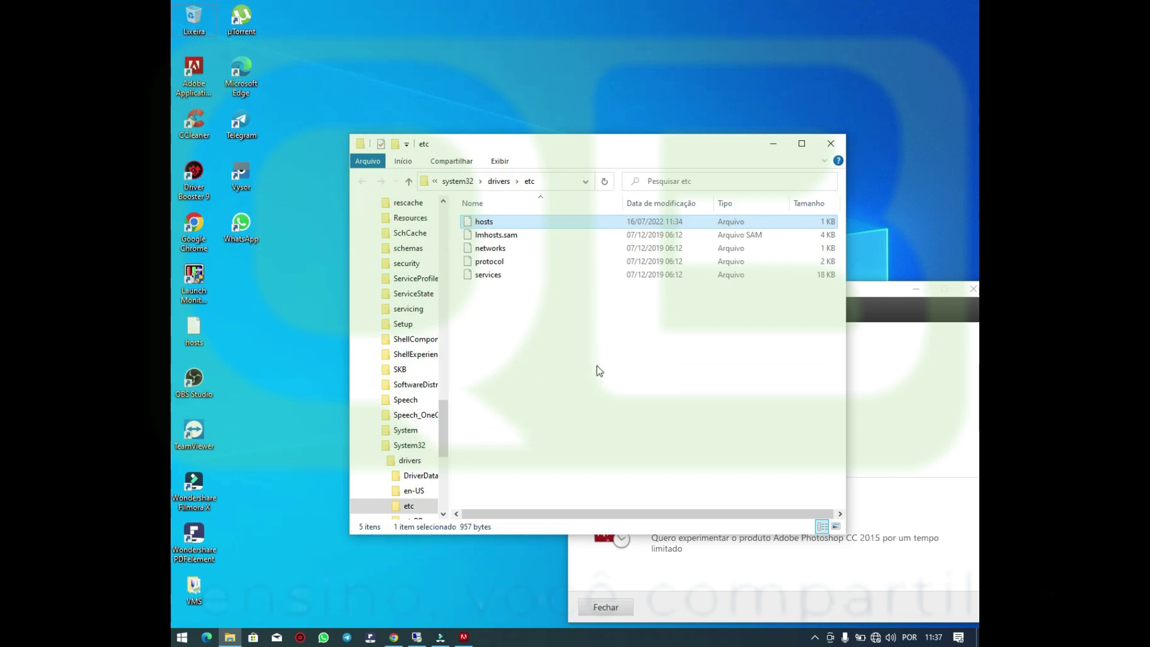
{"action": "left_click", "coordinate": [548, 221]}
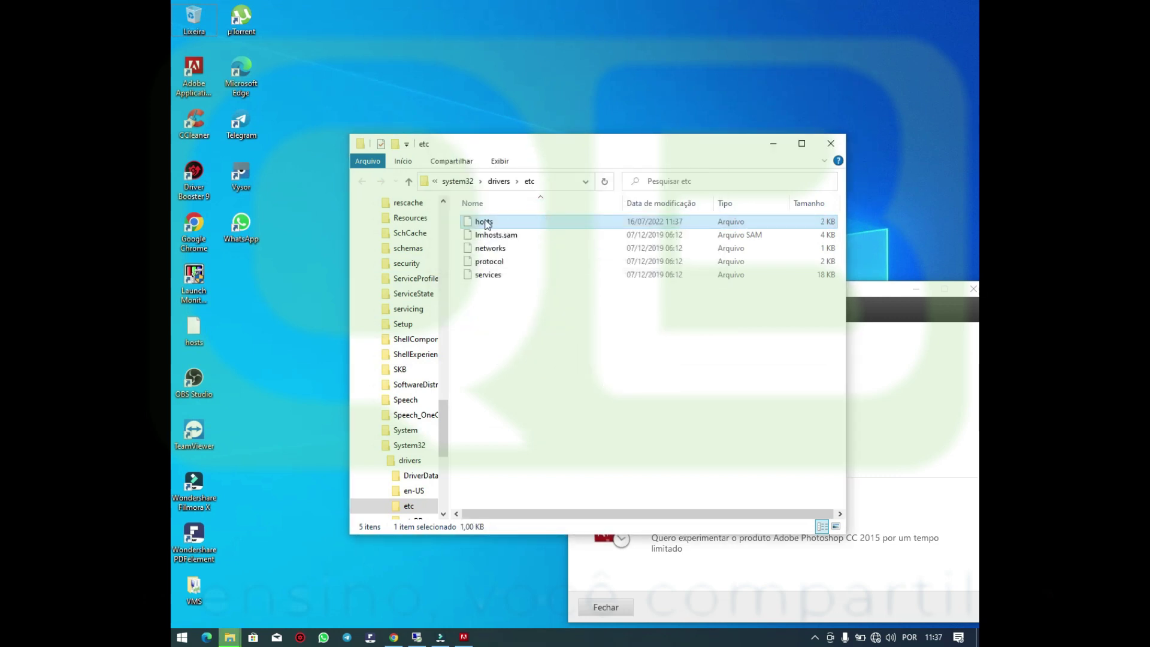
Start the Photoshop CC 2015 trial install, deferring sign-in and accepting the license agreement
{"action": "left_click", "coordinate": [830, 144]}
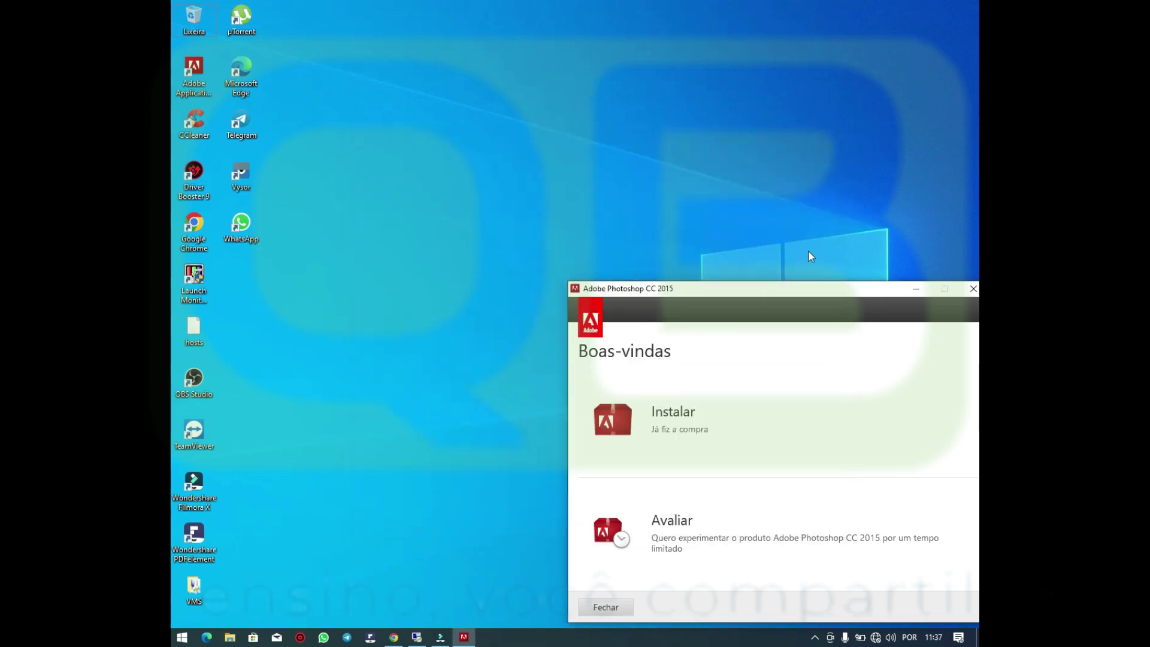
{"action": "left_click_drag", "start_coordinate": [801, 289], "coordinate": [624, 136]}
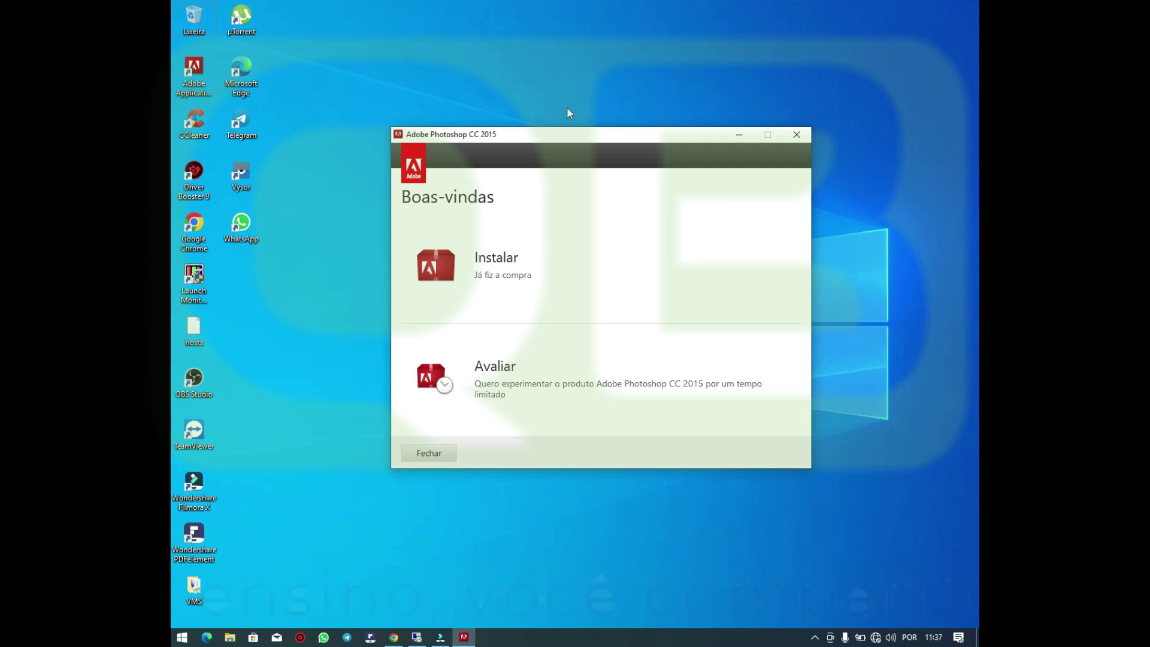
{"action": "left_click", "coordinate": [534, 384]}
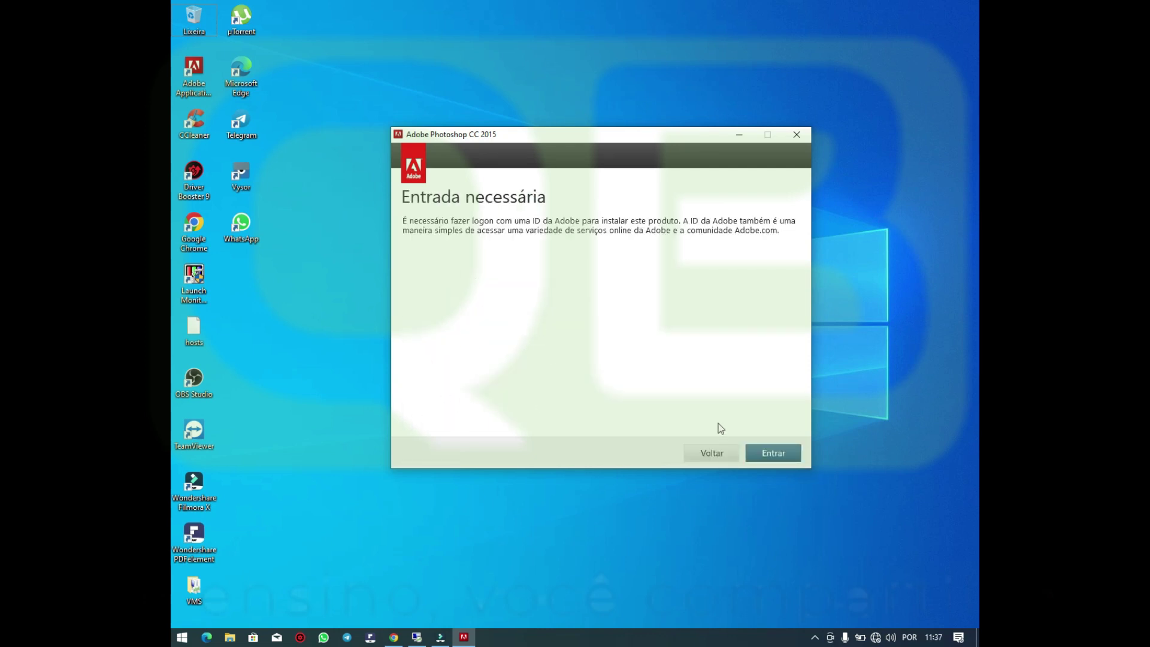
{"action": "left_click", "coordinate": [771, 454]}
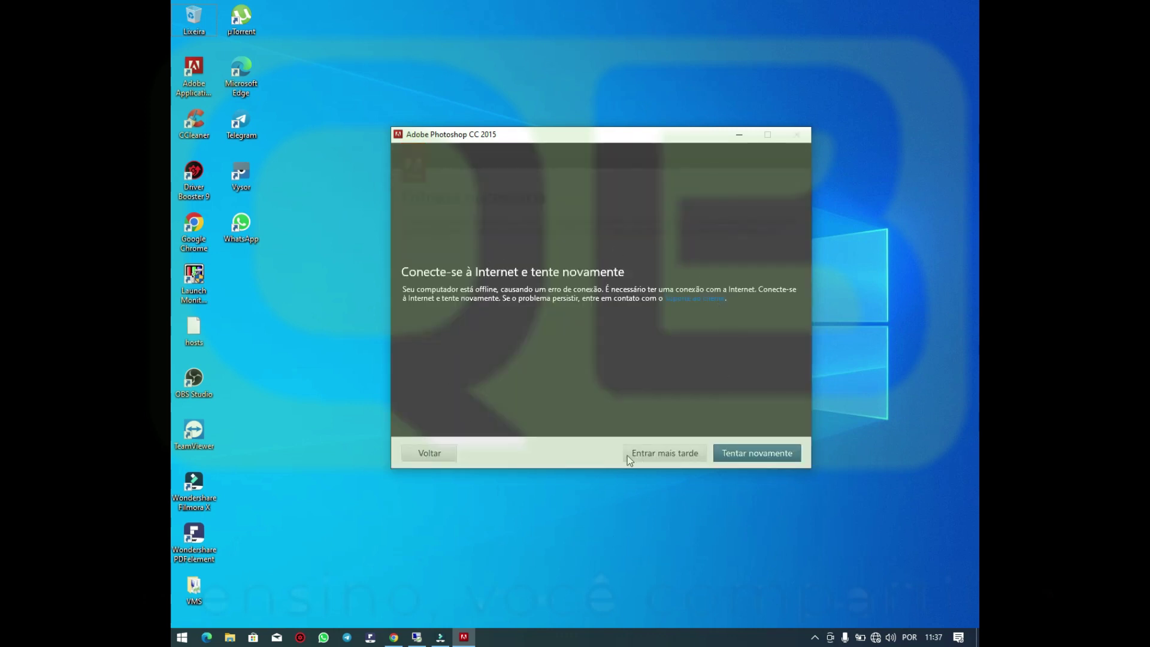
{"action": "left_click", "coordinate": [677, 454]}
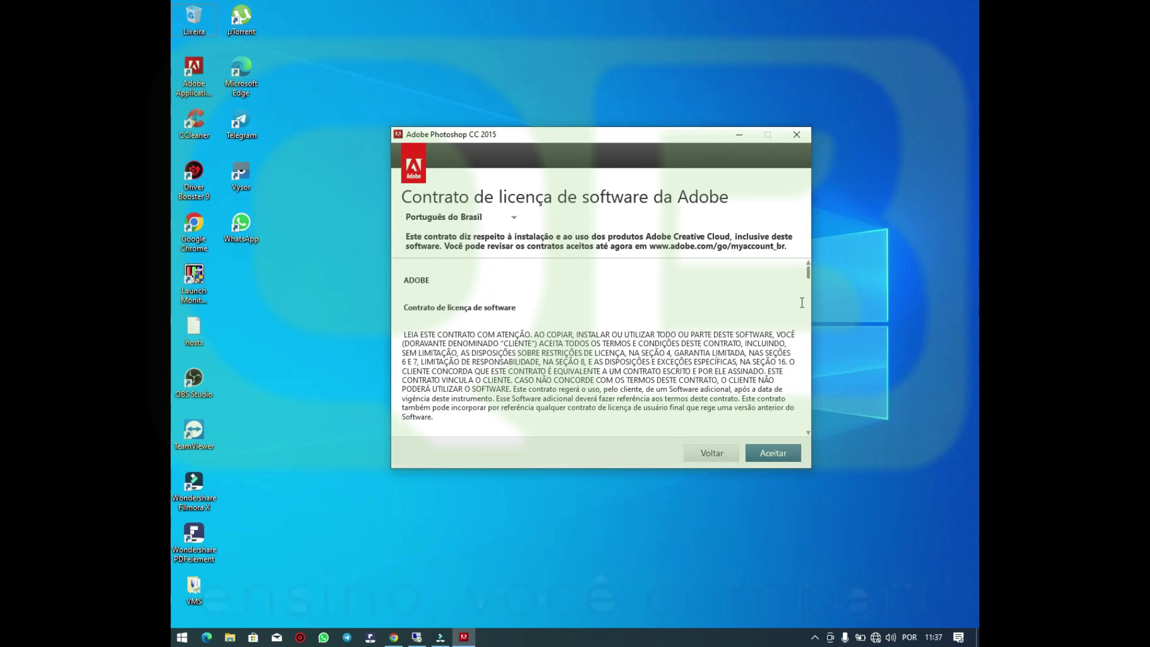
{"action": "left_click", "coordinate": [776, 456]}
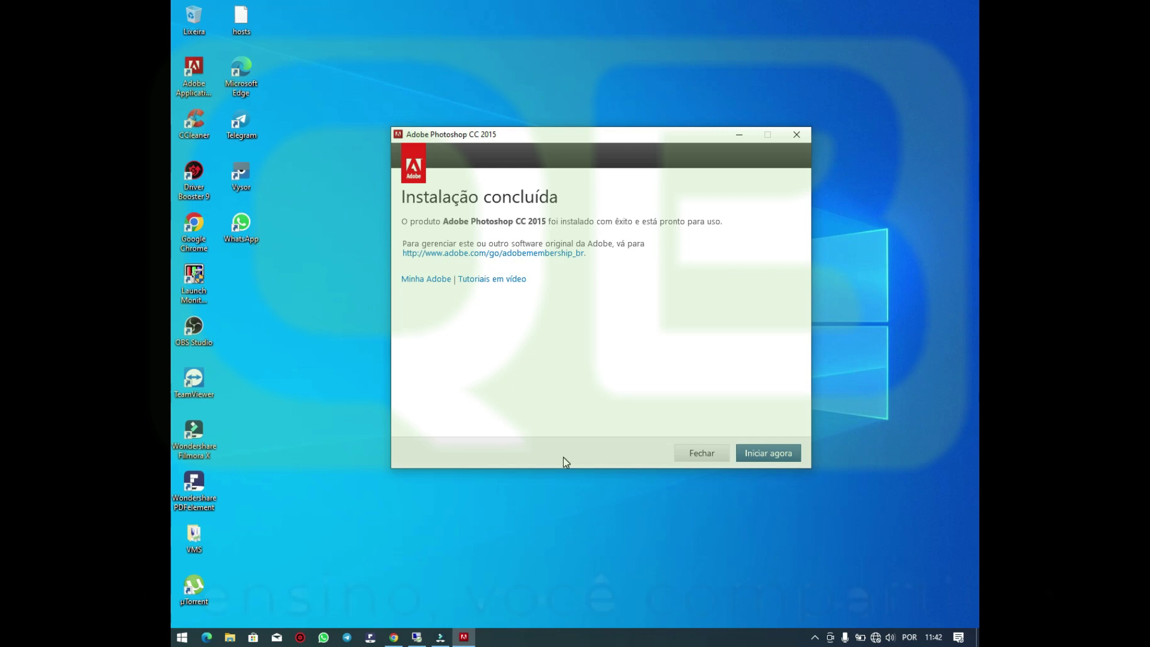
Open File Explorer and browse D: > Programas > Video e Imagem > Photoshop 16 LS20 (64-Bit) > Crack
{"action": "key", "text": "super+r"}
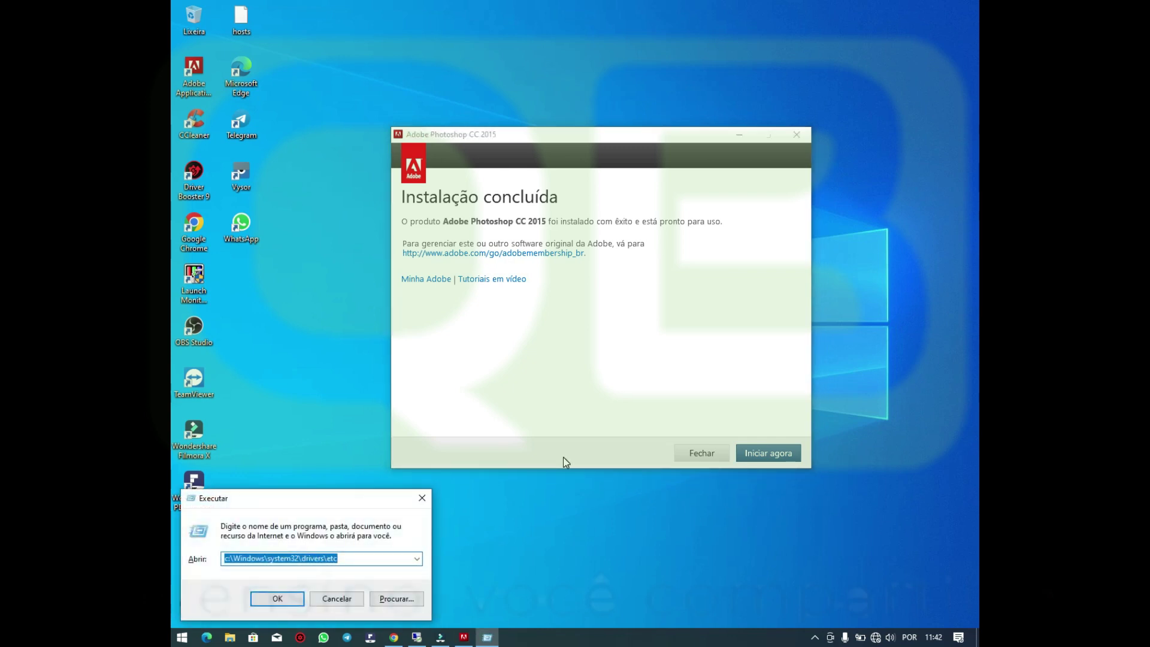
{"action": "key", "text": "Down"}
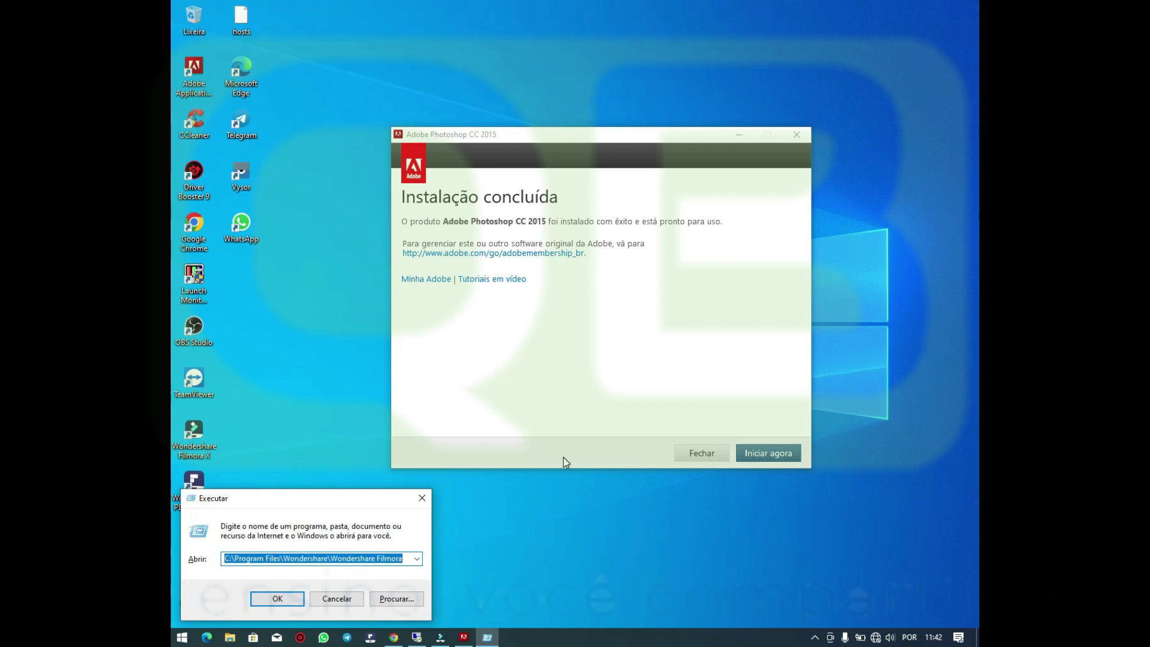
{"action": "key", "text": "Escape"}
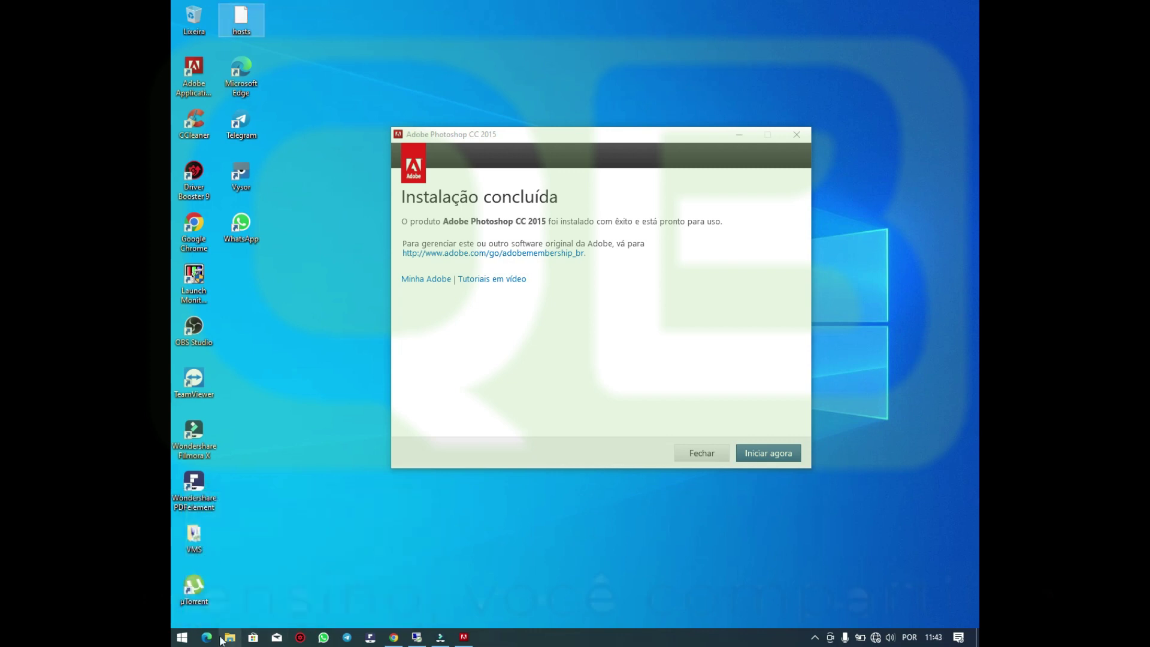
{"action": "left_click", "coordinate": [222, 638]}
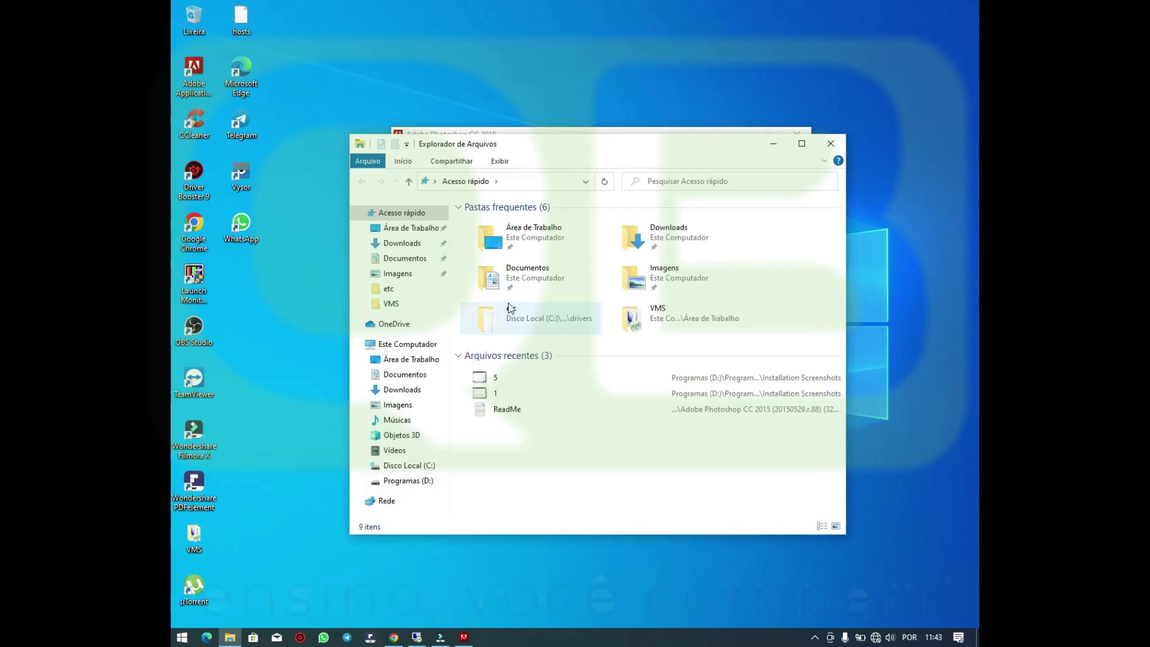
{"action": "left_click", "coordinate": [401, 481]}
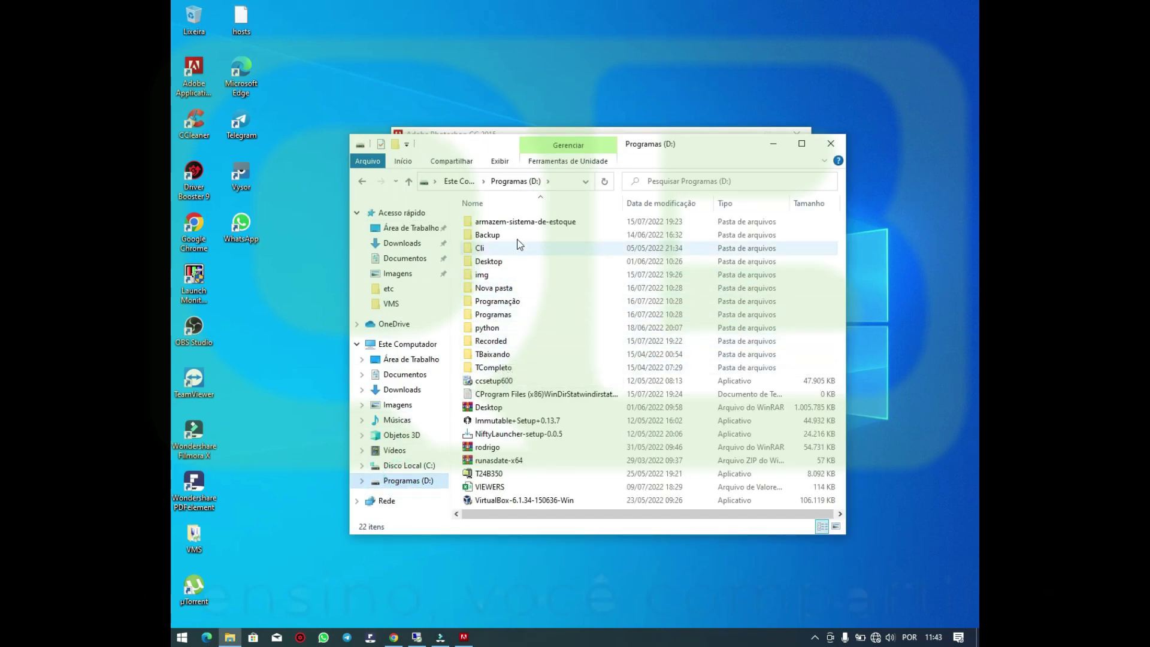
{"action": "double_click", "coordinate": [506, 316]}
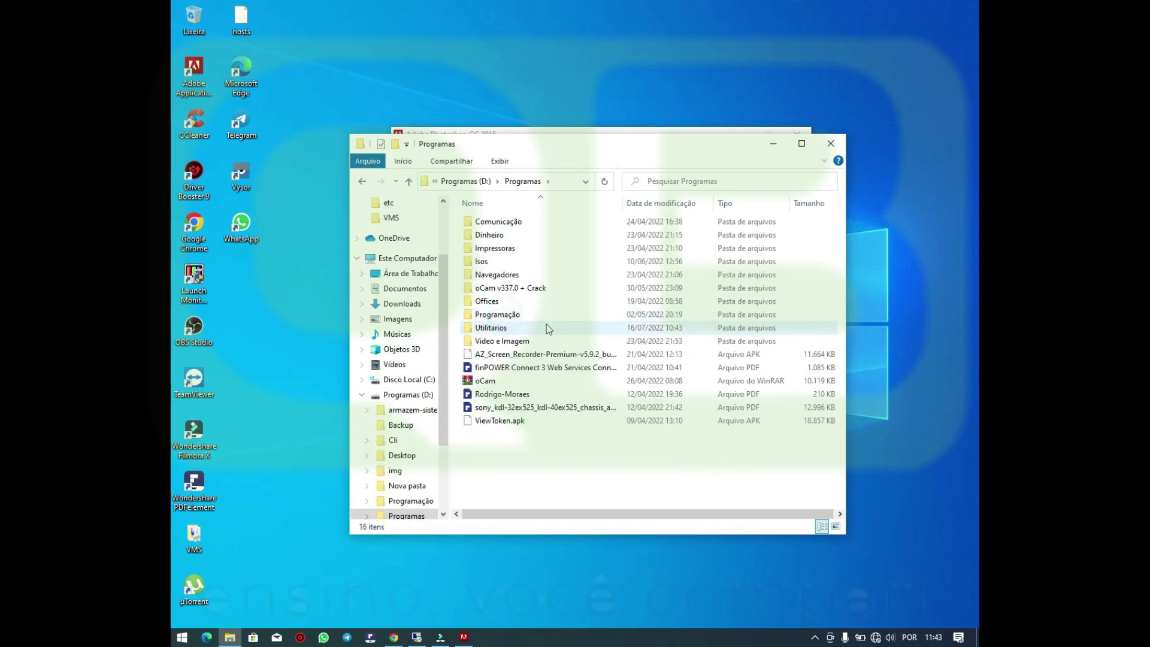
{"action": "double_click", "coordinate": [506, 341]}
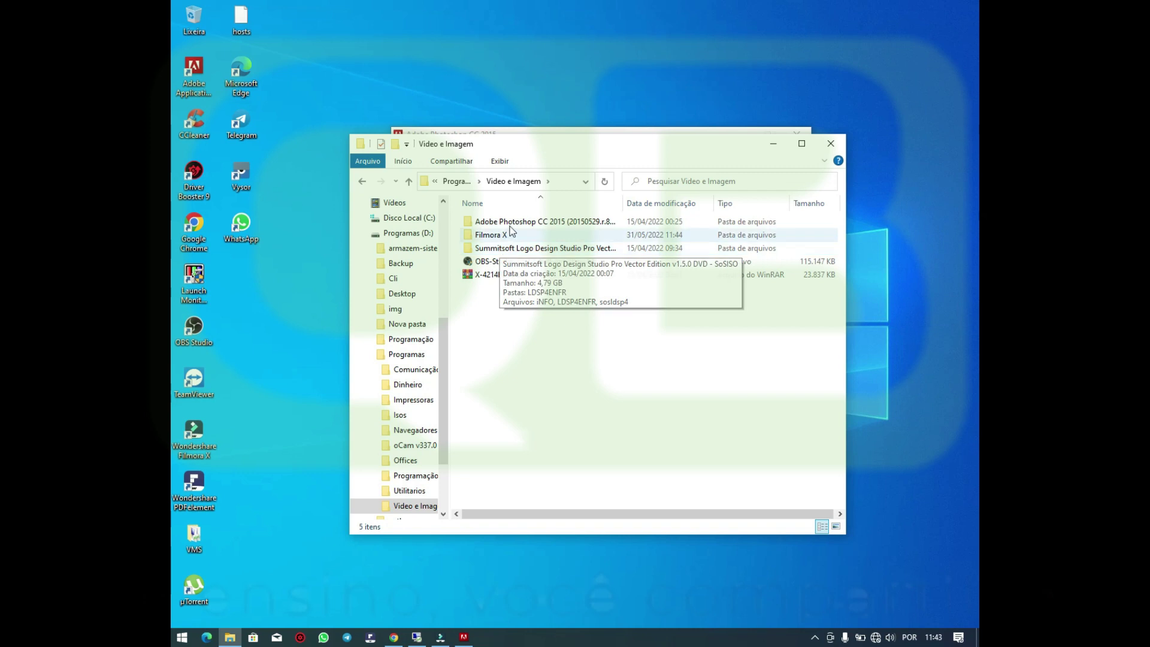
{"action": "double_click", "coordinate": [533, 222]}
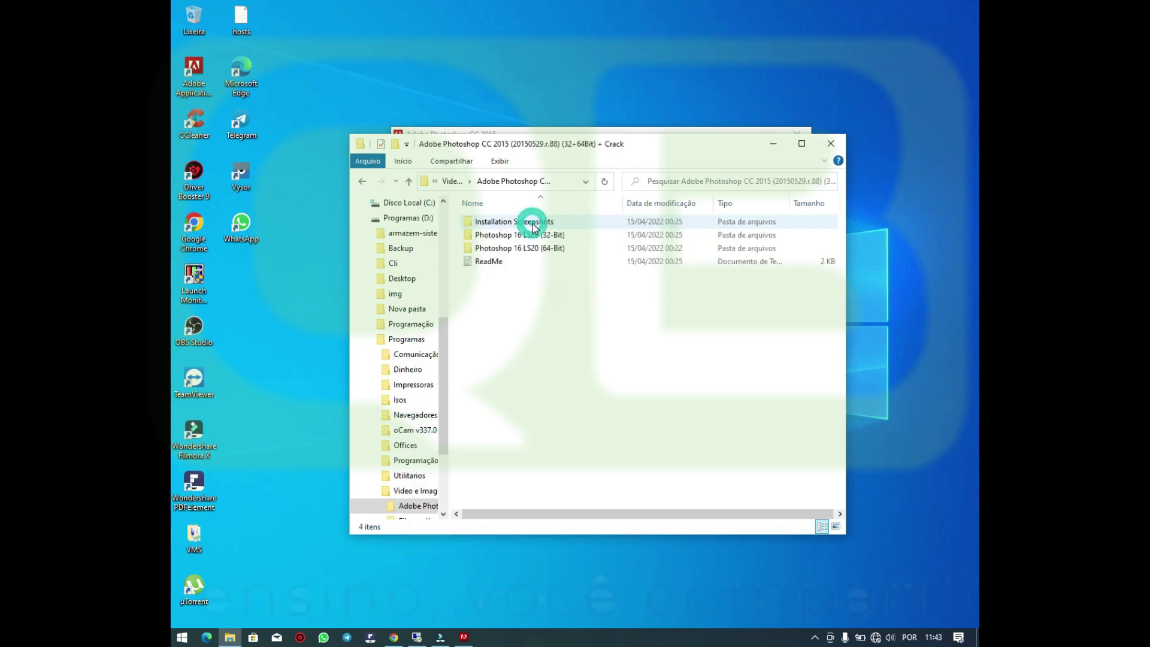
{"action": "double_click", "coordinate": [506, 247]}
{"action": "left_click", "coordinate": [488, 236]}
{"action": "double_click", "coordinate": [488, 238]}
{"action": "left_click_drag", "start_coordinate": [490, 218], "coordinate": [565, 308]}
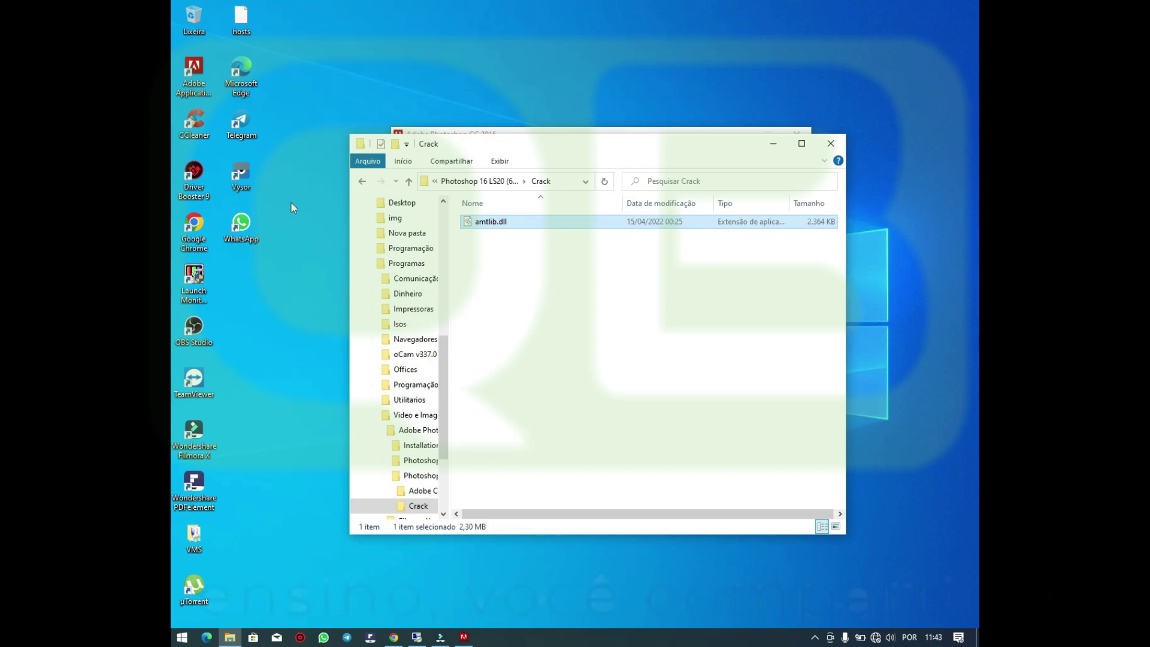
Open the file location of the Adobe Photoshop CC 2015 Start menu shortcut
{"action": "key", "text": "super"}
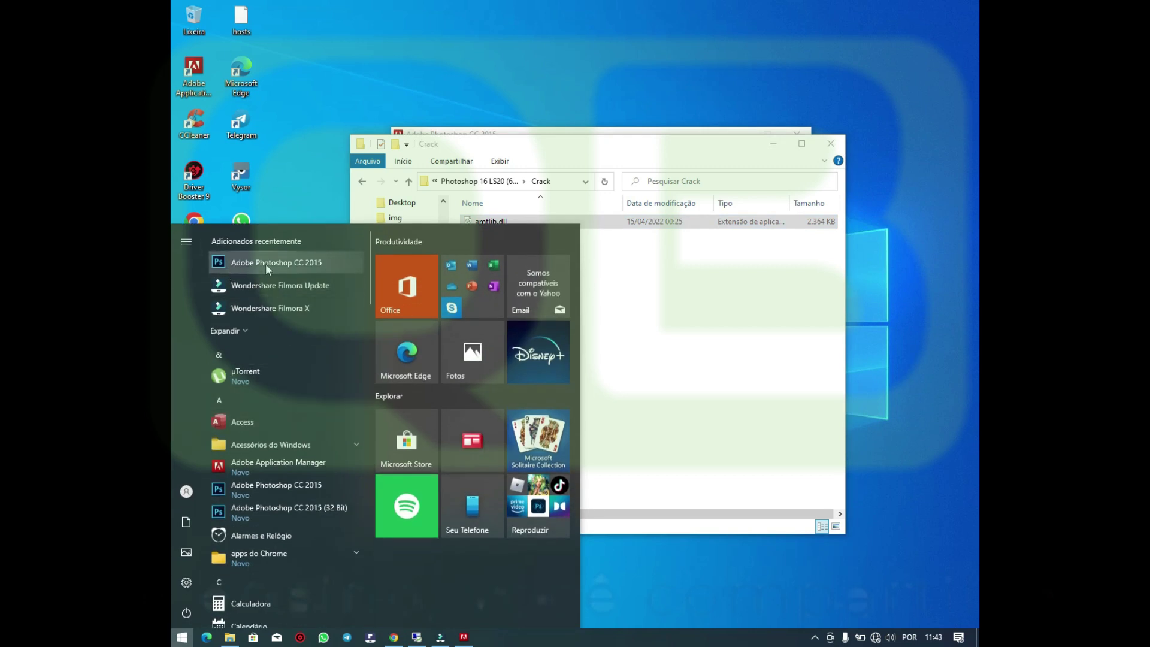
{"action": "right_click", "coordinate": [296, 264]}
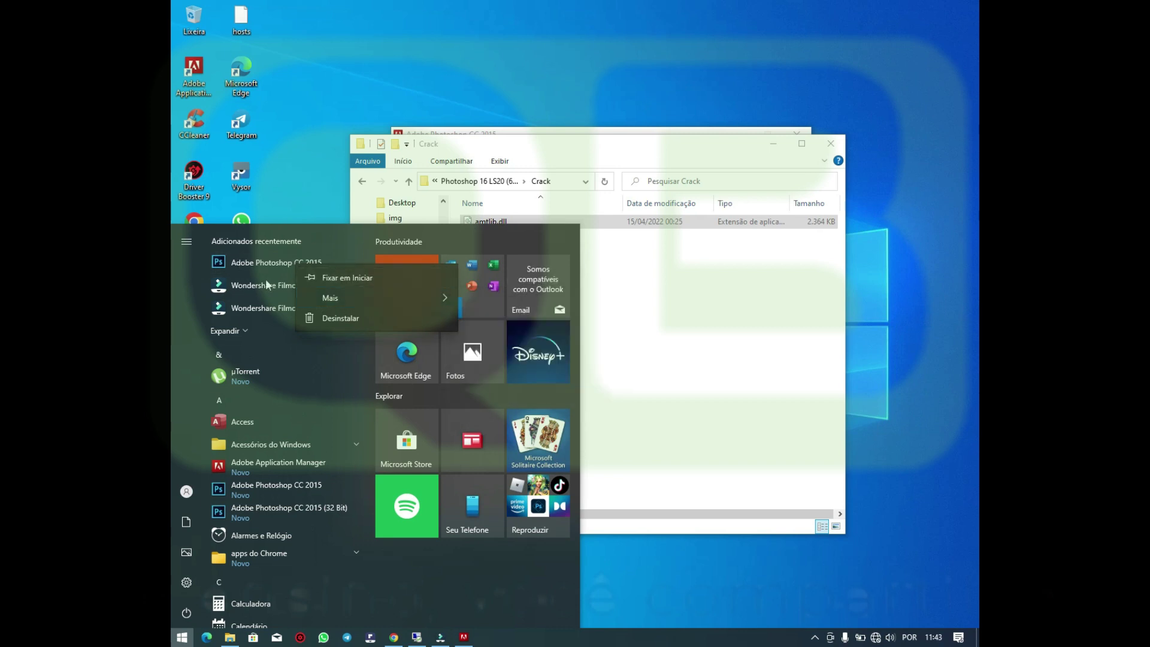
{"action": "mouse_move", "coordinate": [368, 297]}
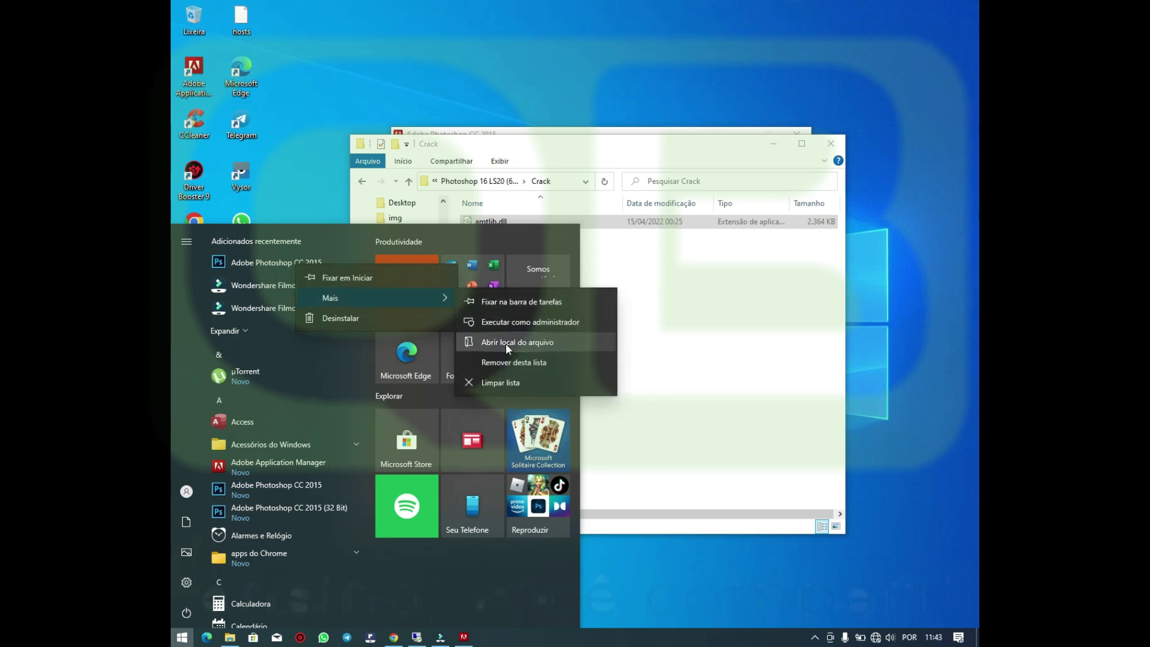
{"action": "left_click", "coordinate": [544, 344]}
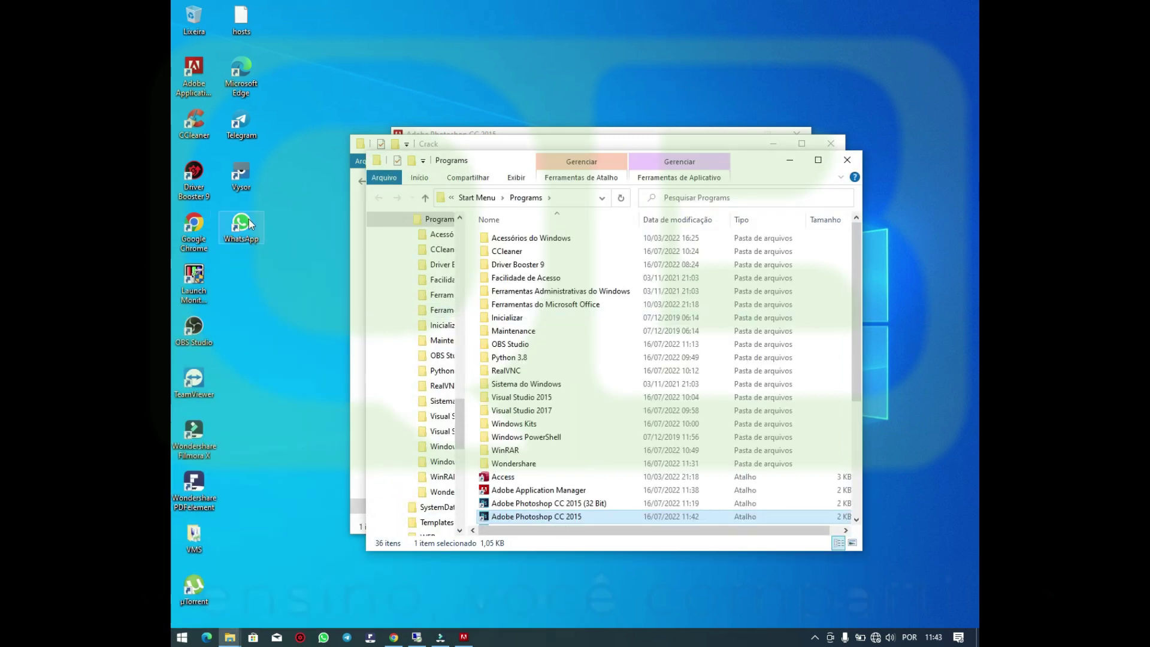
Check the WhatsApp shortcut's target folder, close it, and maximize the Programs window
{"action": "right_click", "coordinate": [249, 220]}
{"action": "left_click", "coordinate": [329, 484]}
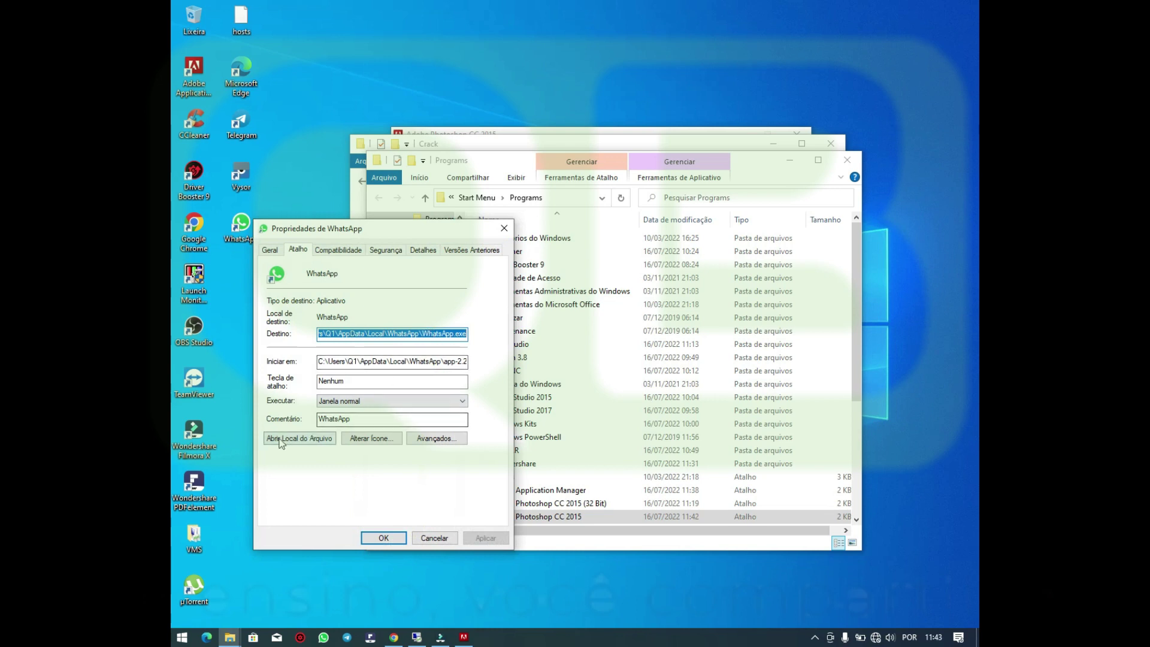
{"action": "left_click", "coordinate": [303, 444]}
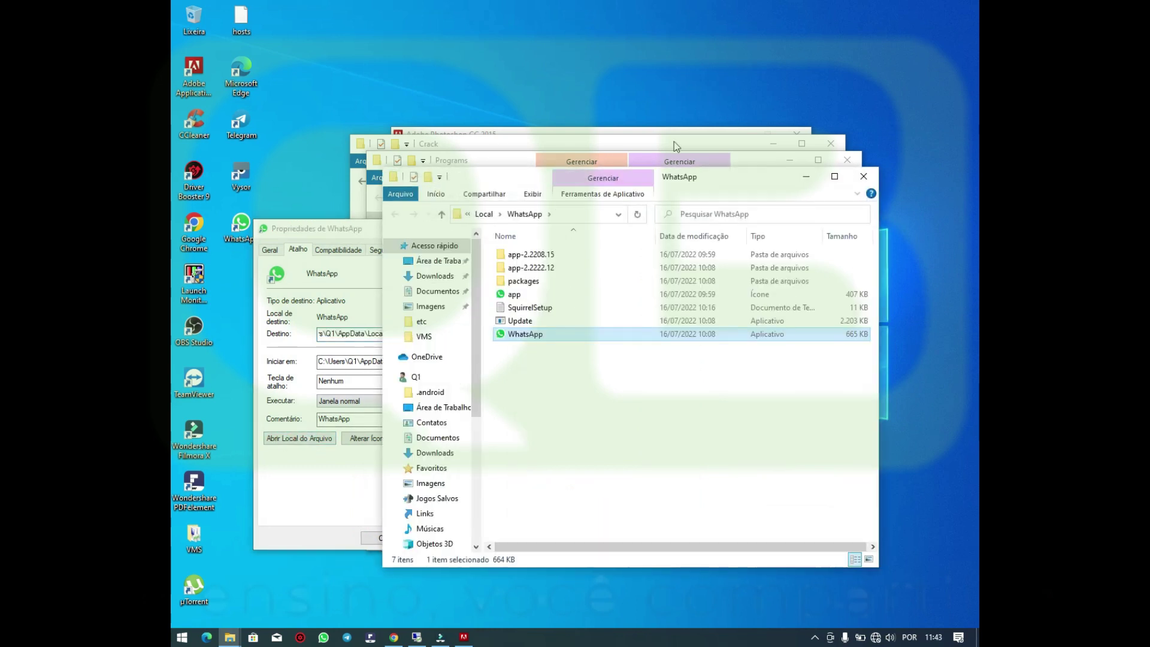
{"action": "left_click", "coordinate": [863, 176]}
{"action": "left_click", "coordinate": [503, 228]}
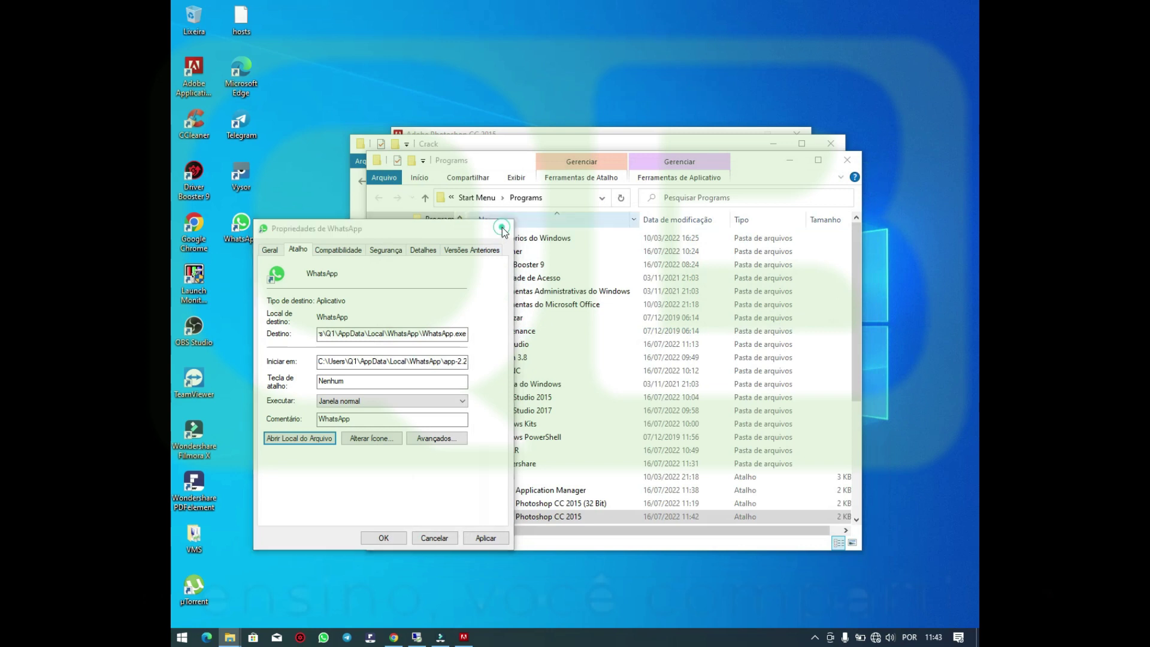
{"action": "left_click", "coordinate": [818, 161]}
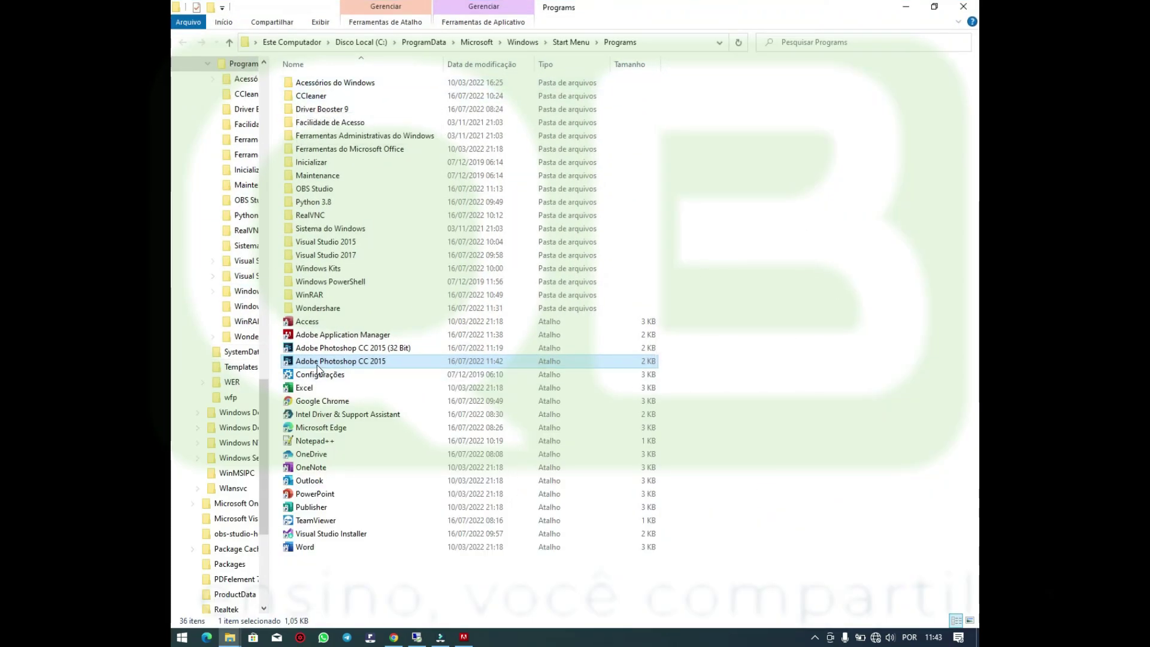
Open the Photoshop install folder from the shortcut's properties and maximize it
{"action": "right_click", "coordinate": [317, 365]}
{"action": "left_click", "coordinate": [398, 363]}
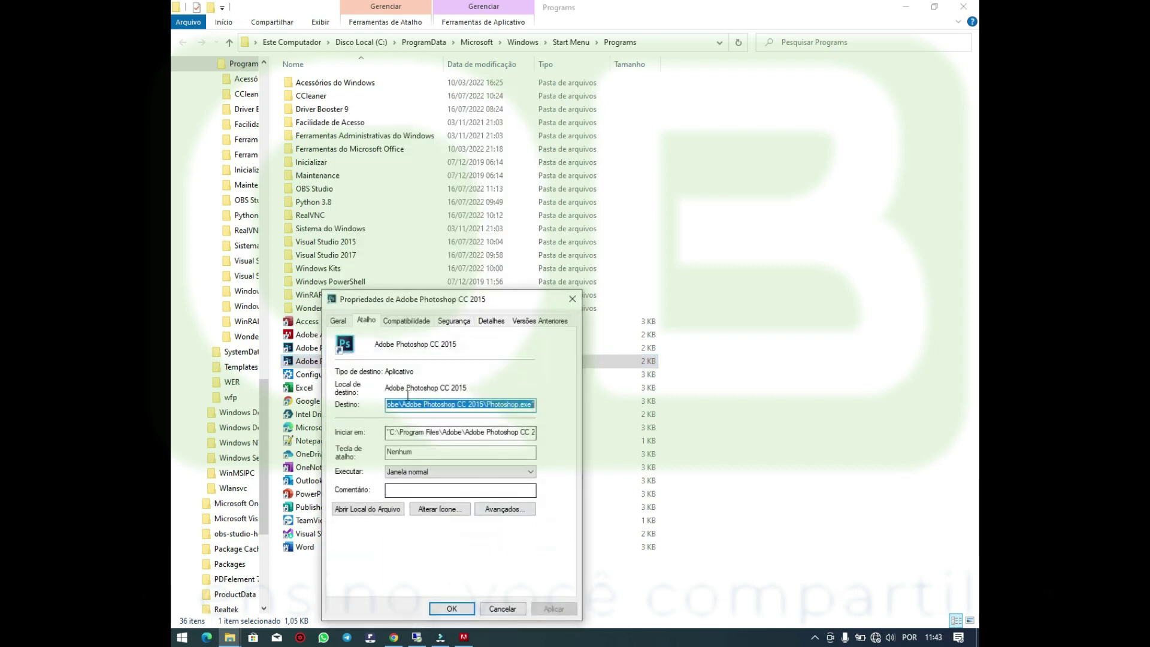
{"action": "left_click", "coordinate": [367, 510]}
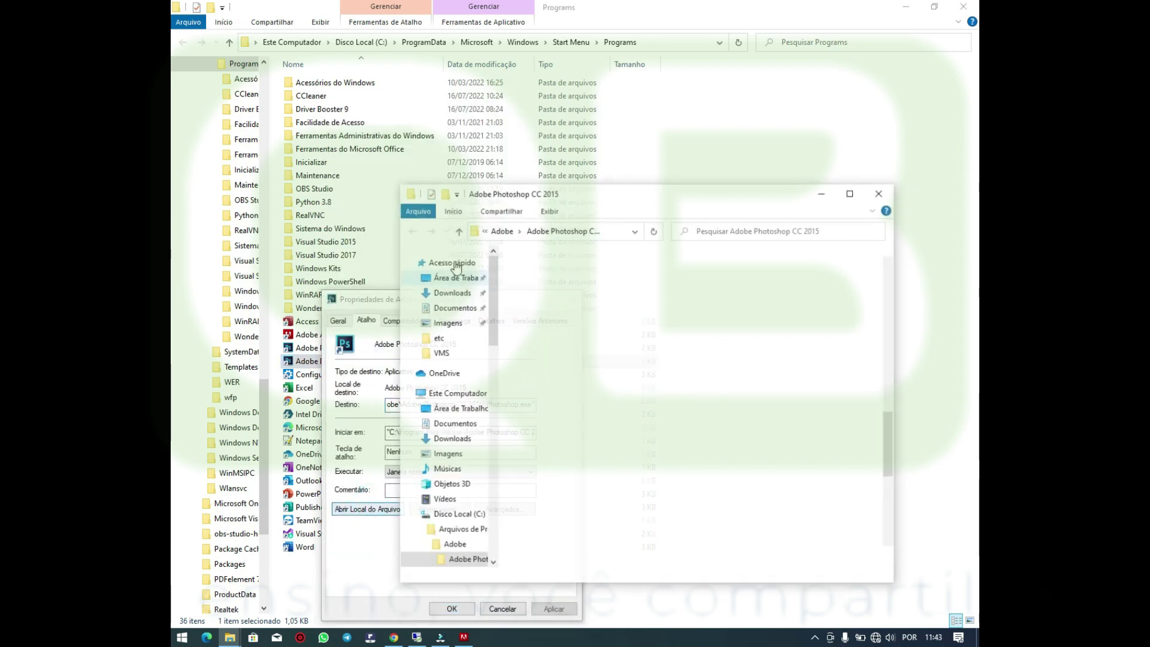
{"action": "left_click", "coordinate": [962, 7]}
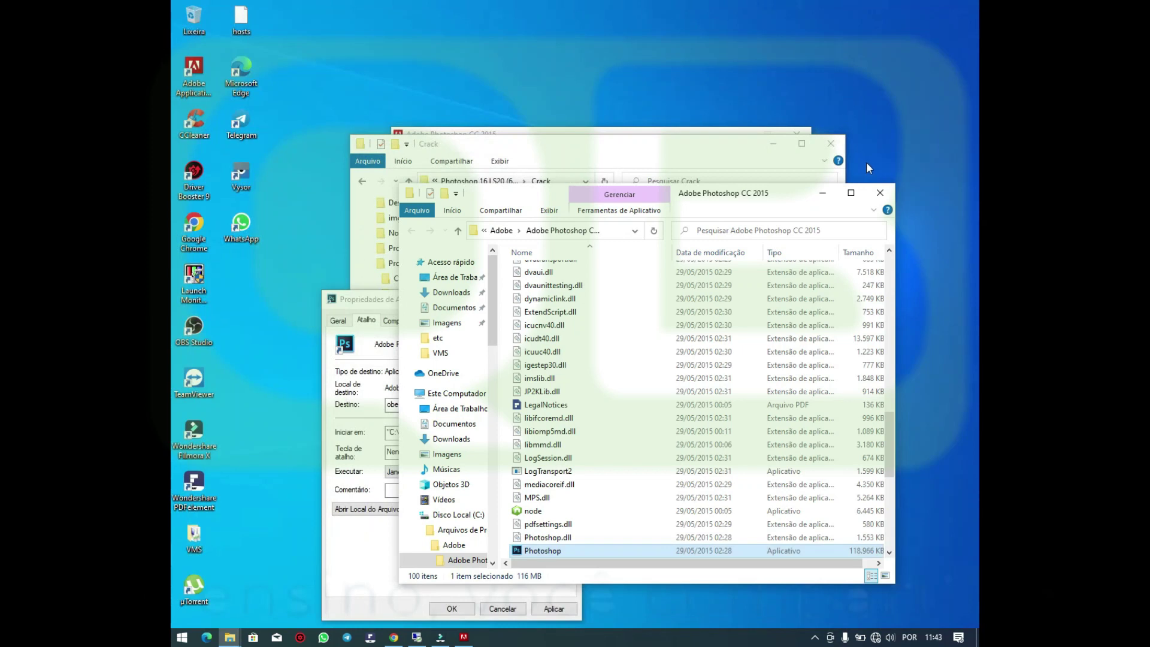
{"action": "left_click", "coordinate": [851, 192]}
Paste amtlib.dll into the install folder, overwriting the original with administrator permission
{"action": "left_click", "coordinate": [820, 285]}
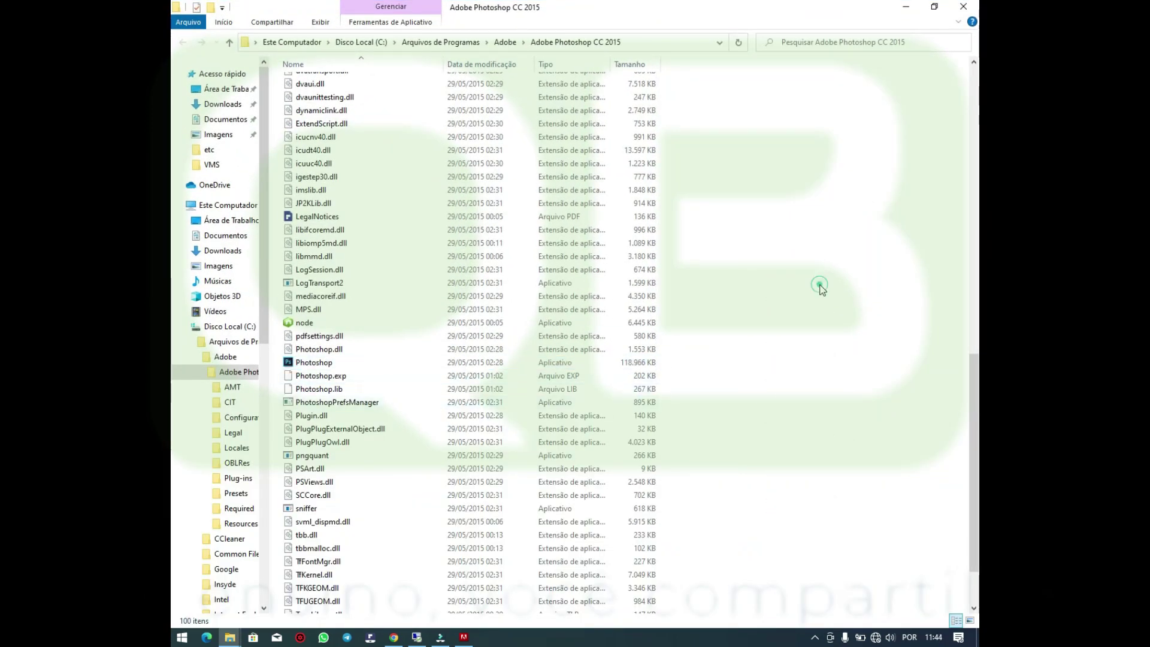
{"action": "key", "text": "ctrl+v"}
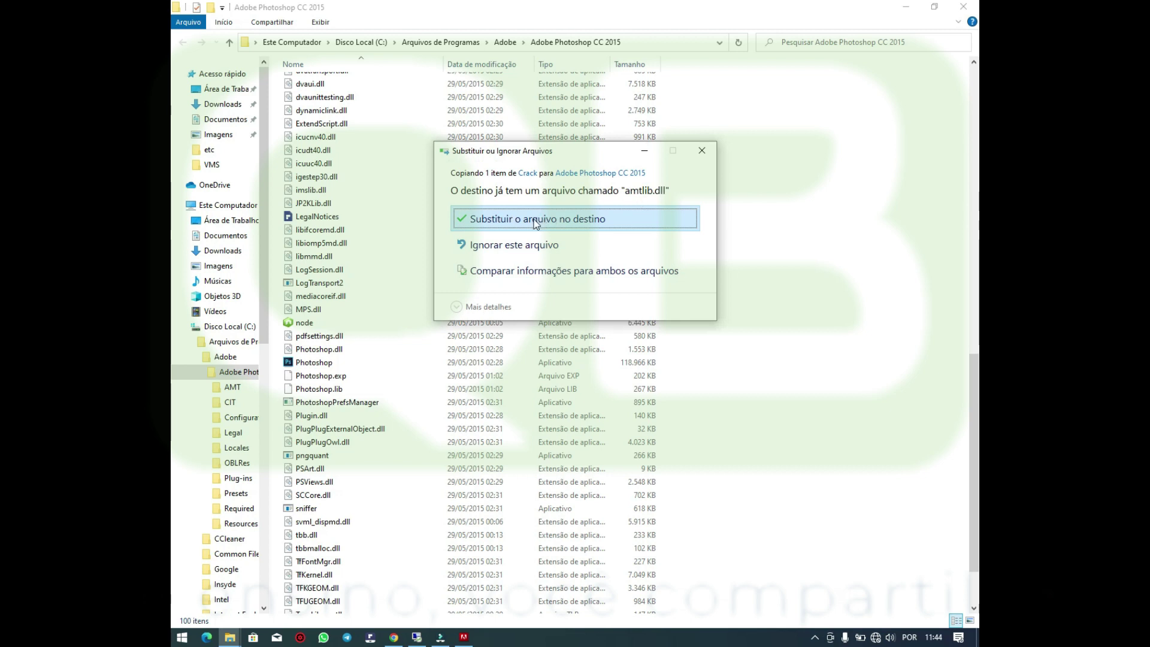
{"action": "left_click", "coordinate": [535, 221]}
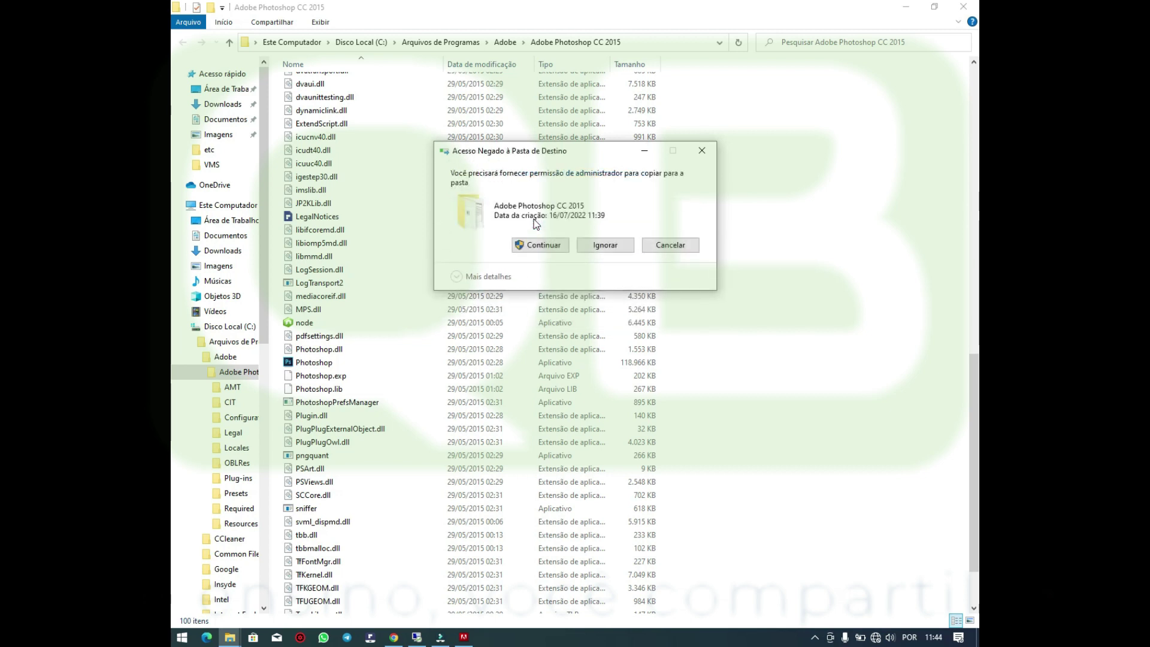
{"action": "left_click", "coordinate": [540, 244]}
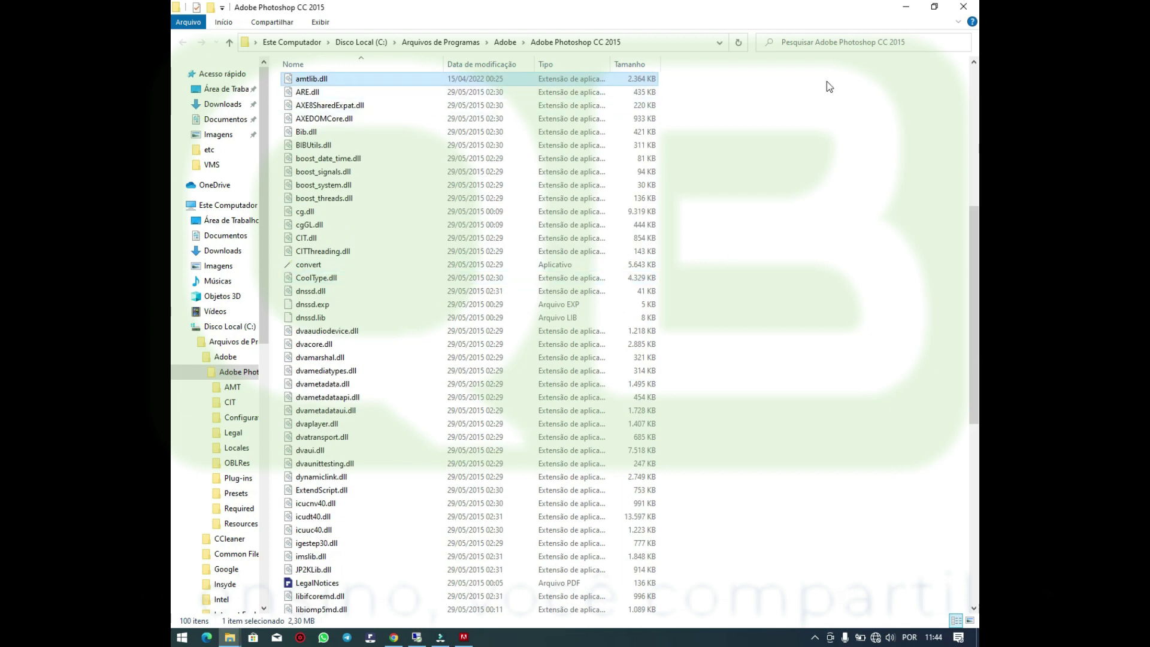
{"action": "left_click", "coordinate": [964, 7]}
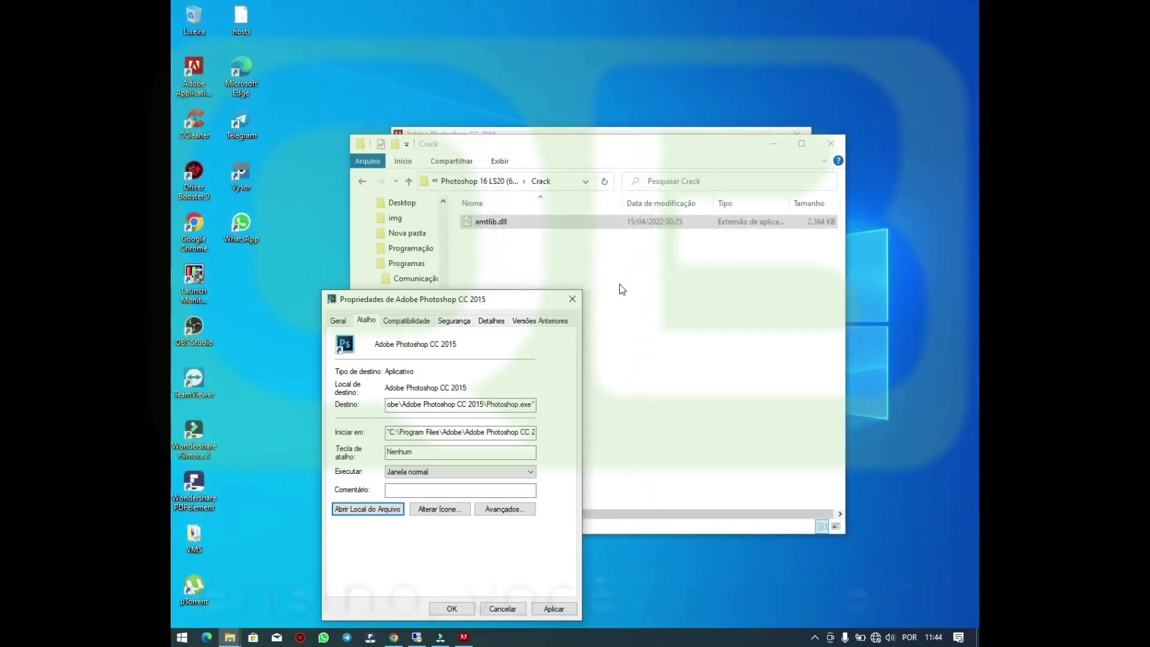
Close the Properties dialog and Crack folder, then launch Photoshop CC 2015 via Iniciar agora
{"action": "left_click", "coordinate": [571, 300]}
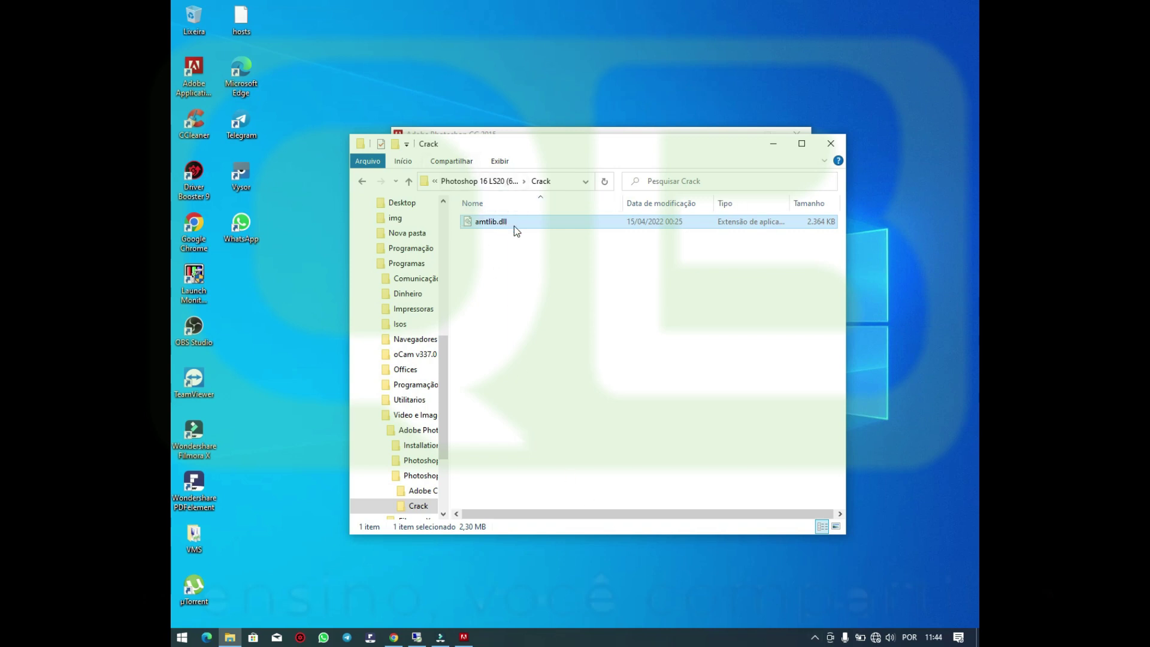
{"action": "left_click", "coordinate": [831, 145]}
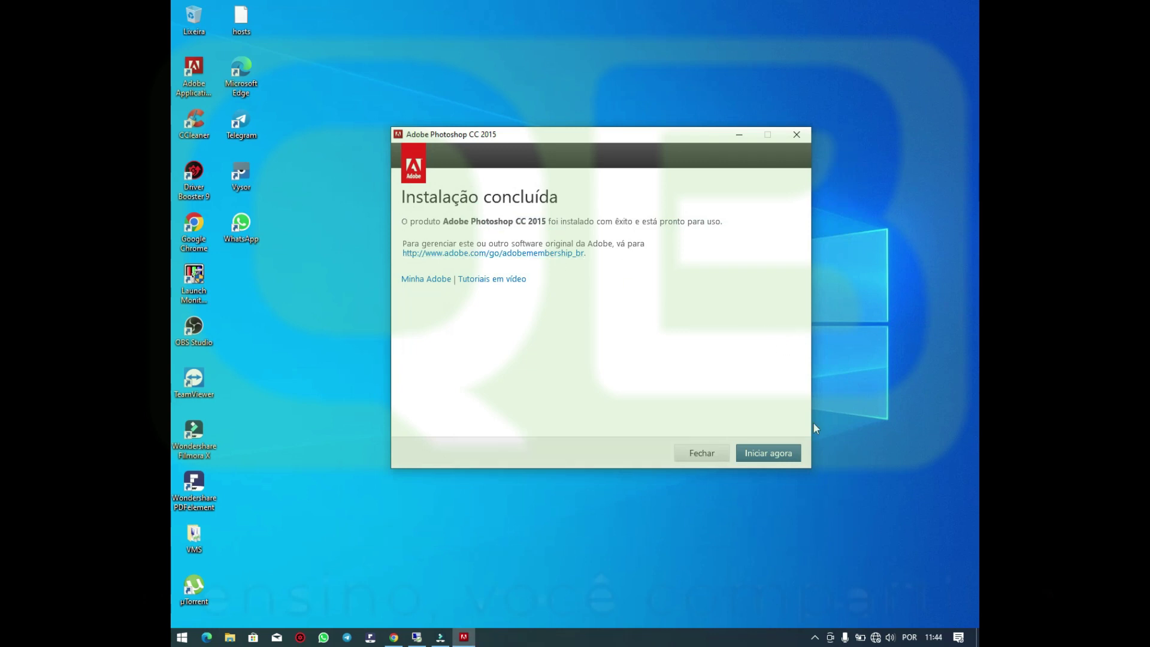
{"action": "left_click", "coordinate": [794, 452]}
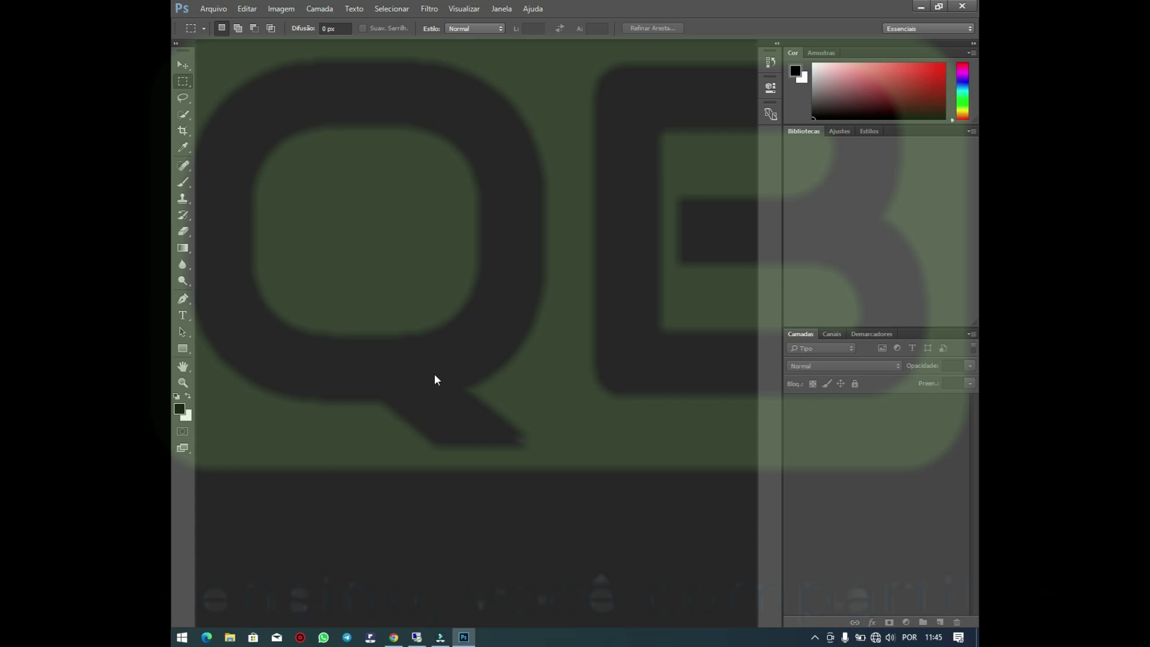
Create a new Photoshop document in Pixels, width 1920 and height 1080
{"action": "left_click", "coordinate": [217, 12]}
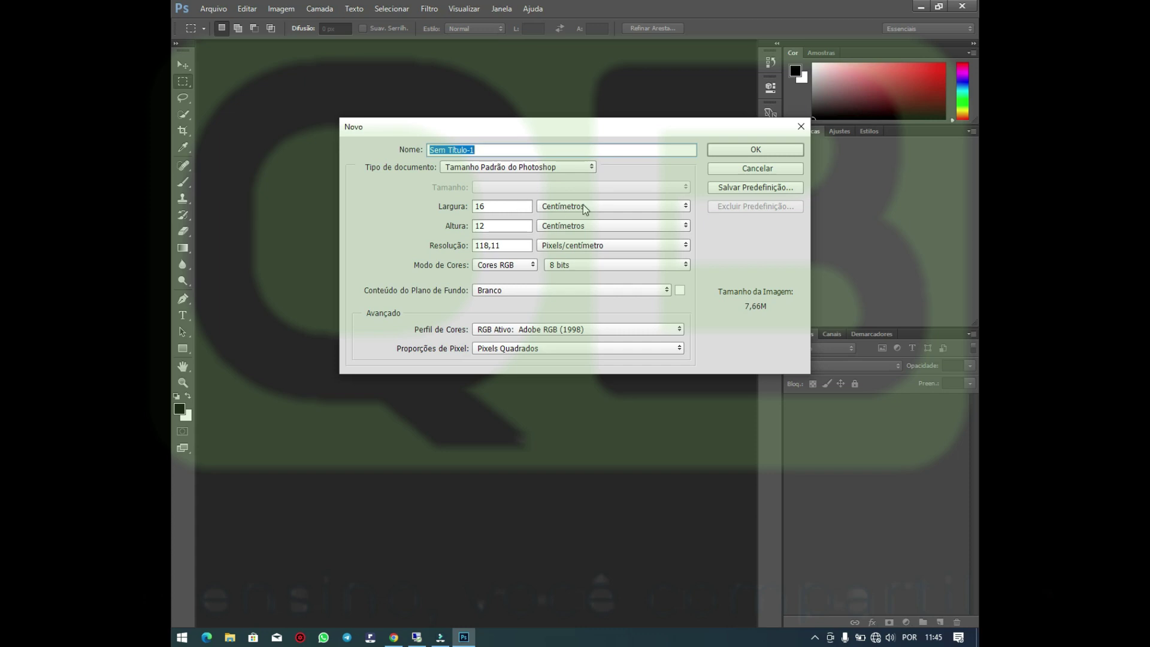
{"action": "left_click", "coordinate": [585, 207]}
{"action": "left_click", "coordinate": [561, 218]}
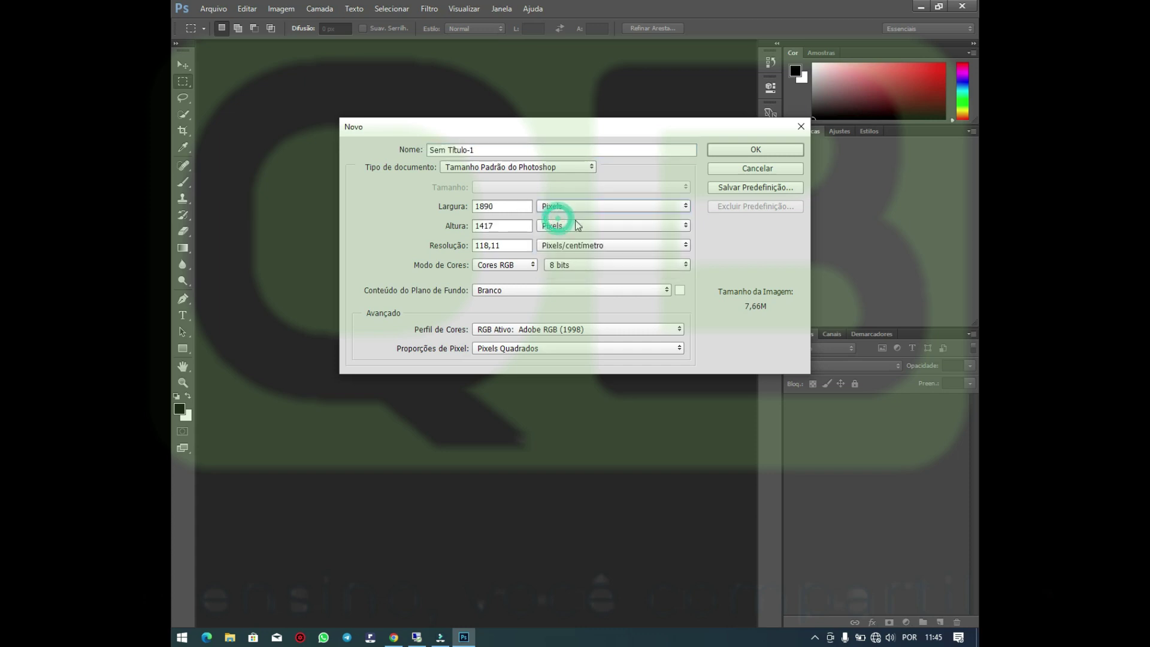
{"action": "left_click_drag", "start_coordinate": [511, 207], "coordinate": [472, 206]}
{"action": "type", "text": "1920"}
{"action": "left_click_drag", "start_coordinate": [476, 225], "coordinate": [514, 226]}
{"action": "type", "text": "1080"}
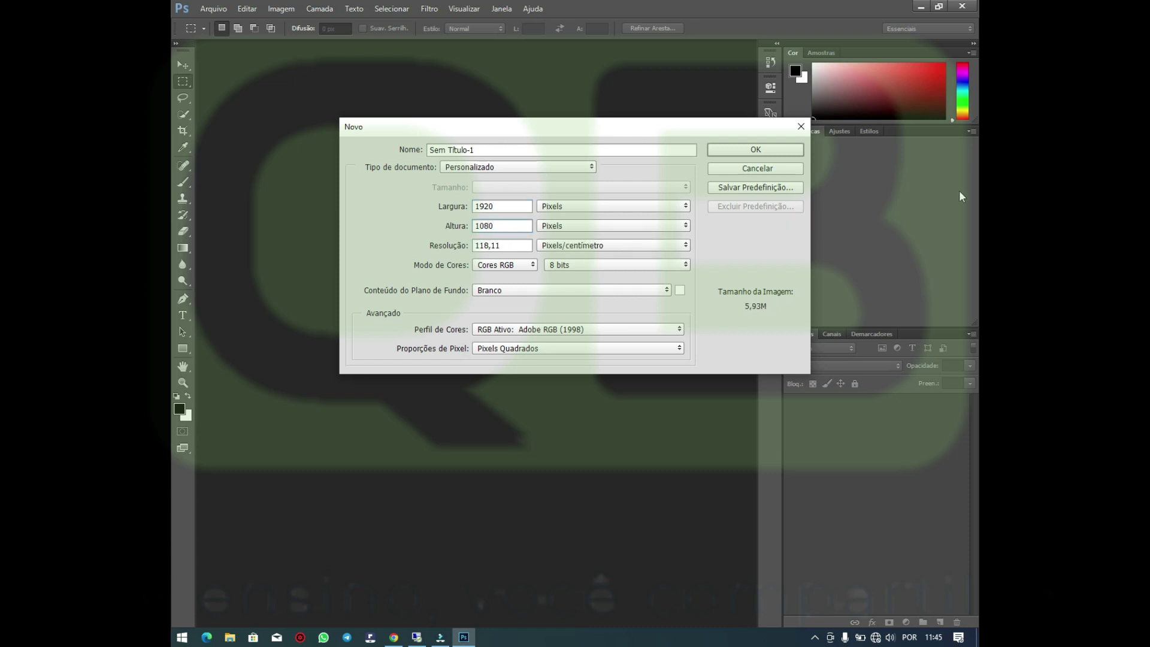
{"action": "left_click", "coordinate": [739, 151]}
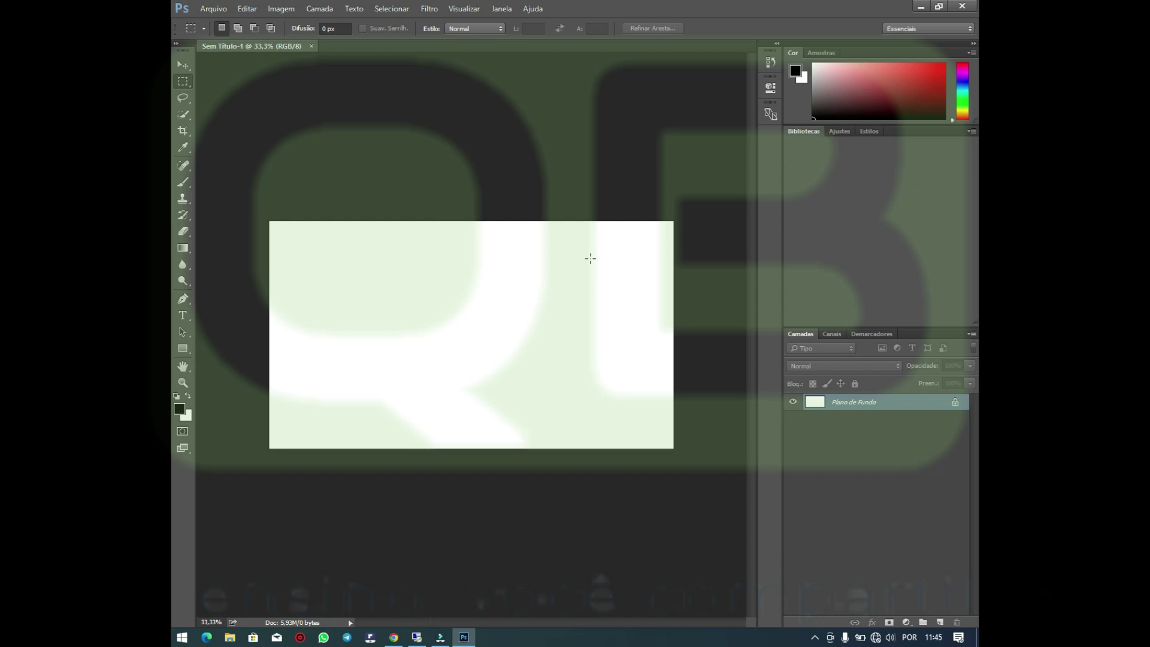
Create a second new document with width 1080 and height 1920 pixels
{"action": "left_click", "coordinate": [213, 8]}
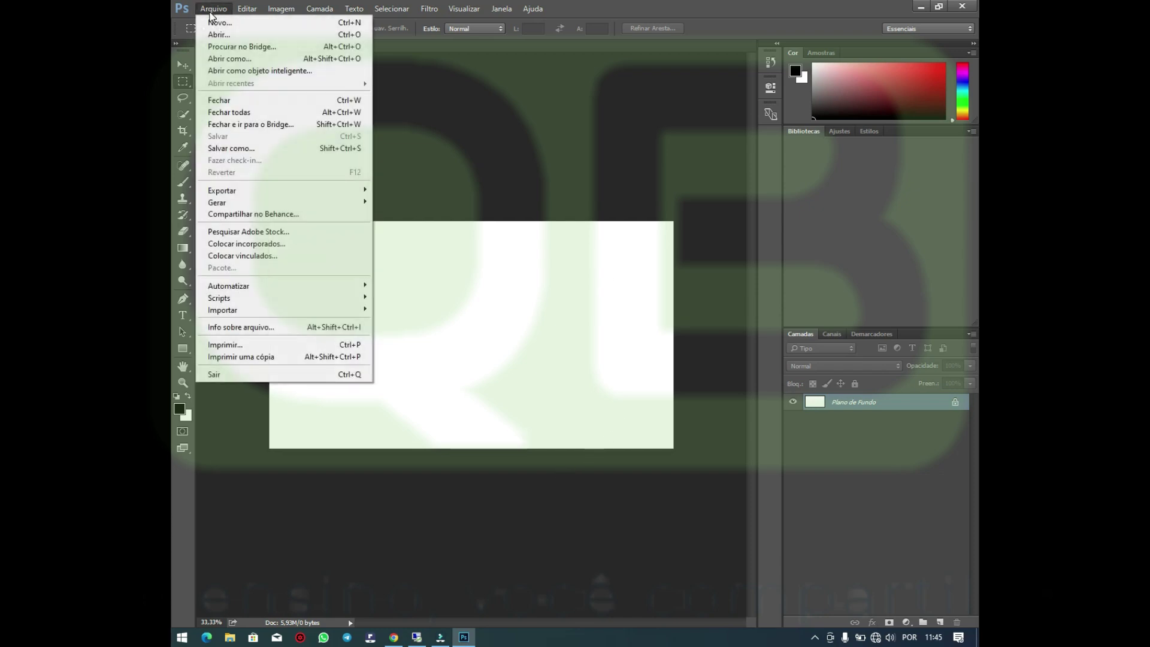
{"action": "left_click", "coordinate": [217, 22]}
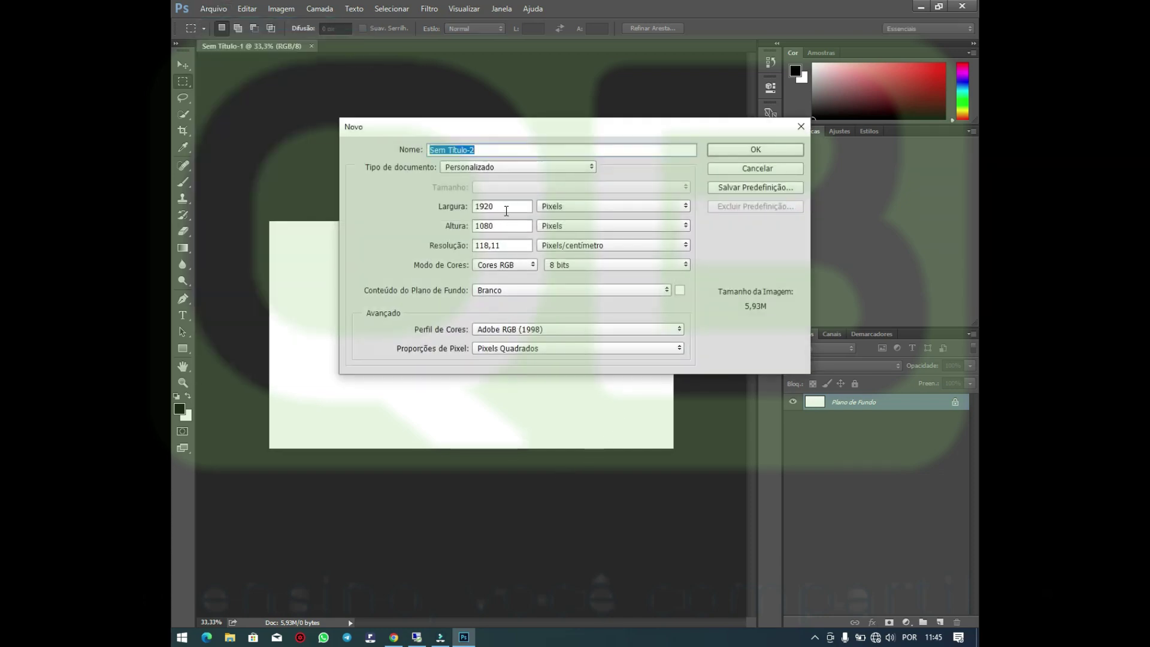
{"action": "double_click", "coordinate": [505, 208]}
{"action": "type", "text": "1080"}
{"action": "double_click", "coordinate": [508, 227]}
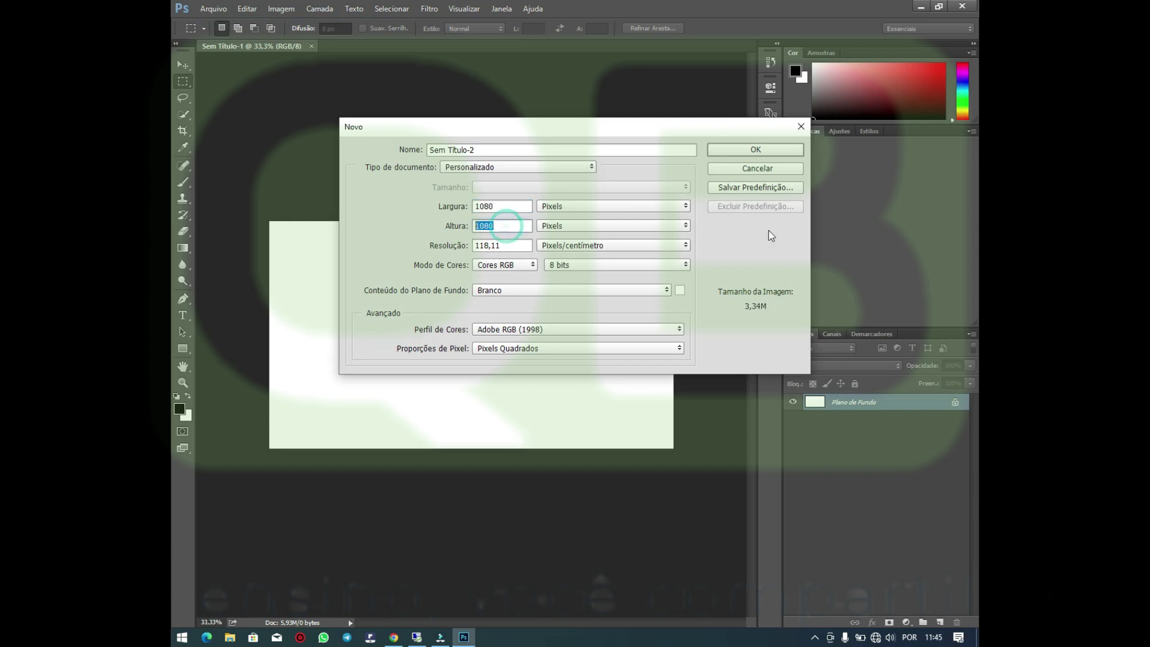
{"action": "type", "text": "1920"}
{"action": "left_click", "coordinate": [736, 151]}
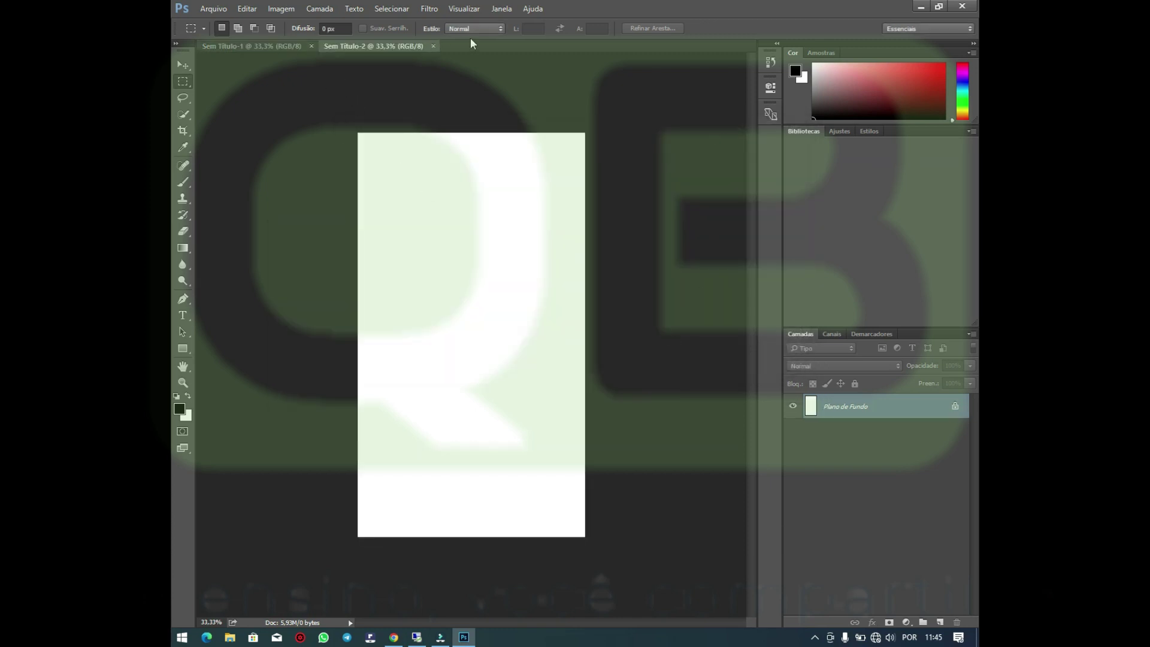
Switch back and forth between the Sem Título-1 and Sem Título-2 document tabs
{"action": "left_click", "coordinate": [267, 47]}
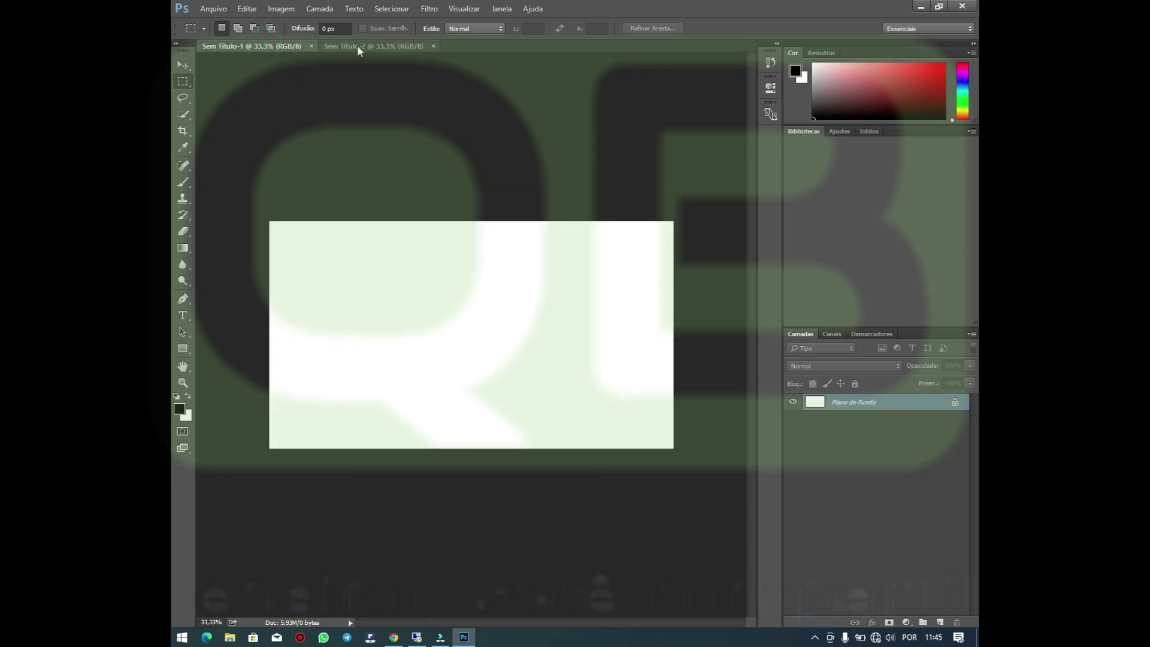
{"action": "left_click", "coordinate": [360, 51]}
{"action": "left_click", "coordinate": [284, 46]}
{"action": "left_click", "coordinate": [361, 51]}
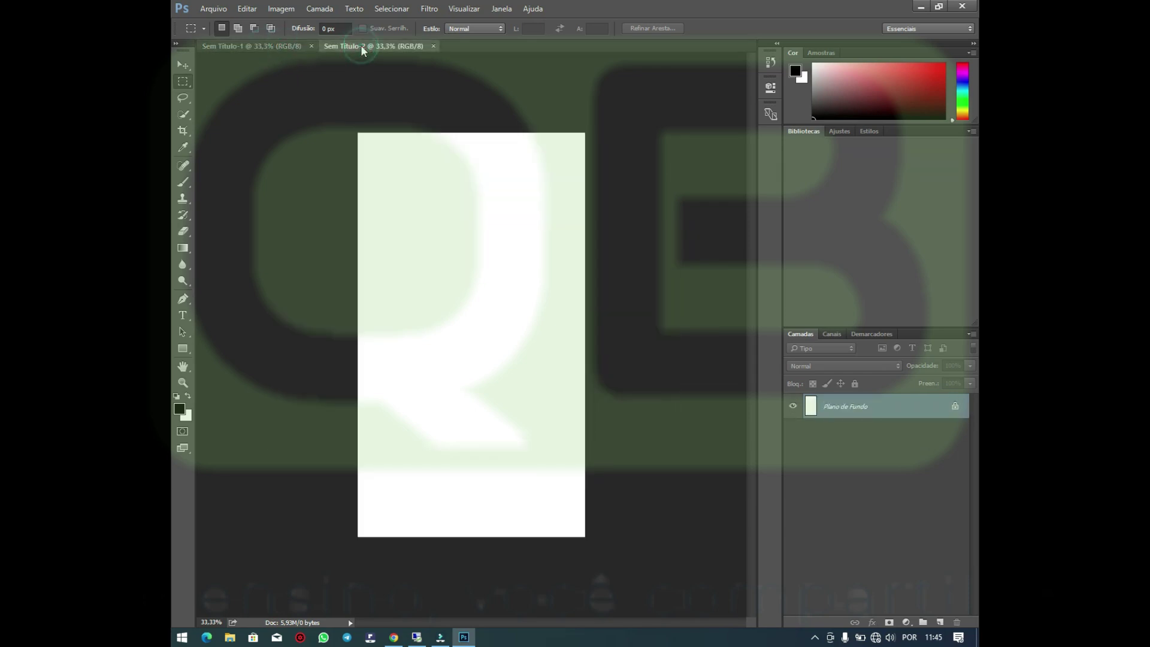
{"action": "left_click", "coordinate": [271, 48]}
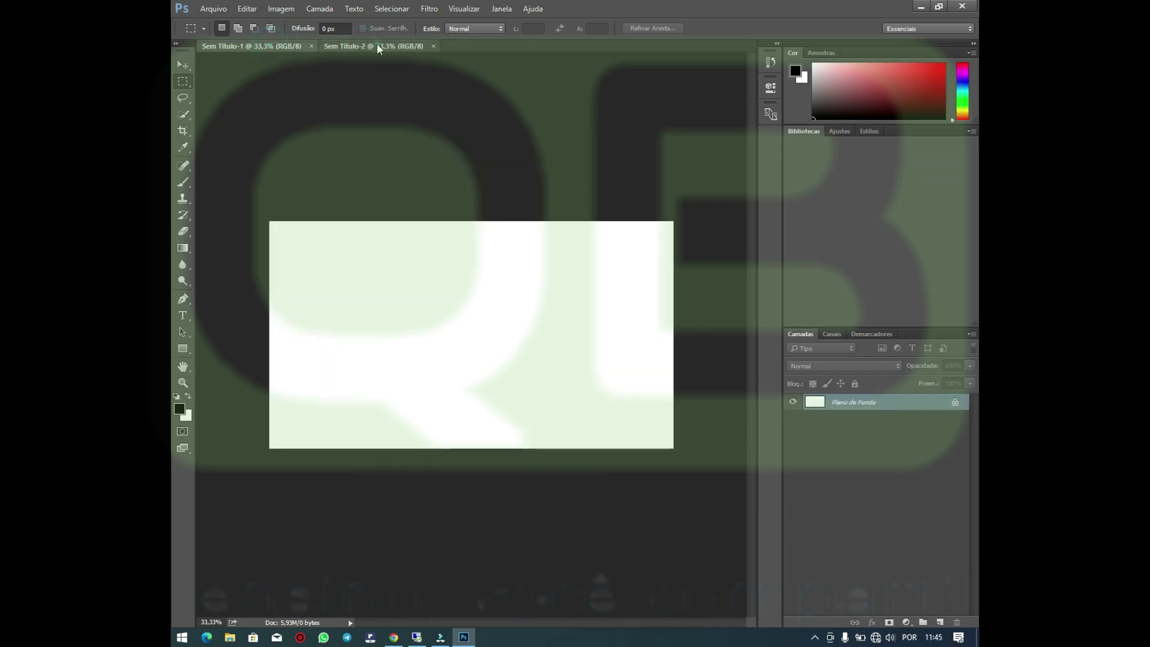
{"action": "left_click", "coordinate": [371, 46]}
{"action": "left_click", "coordinate": [281, 8]}
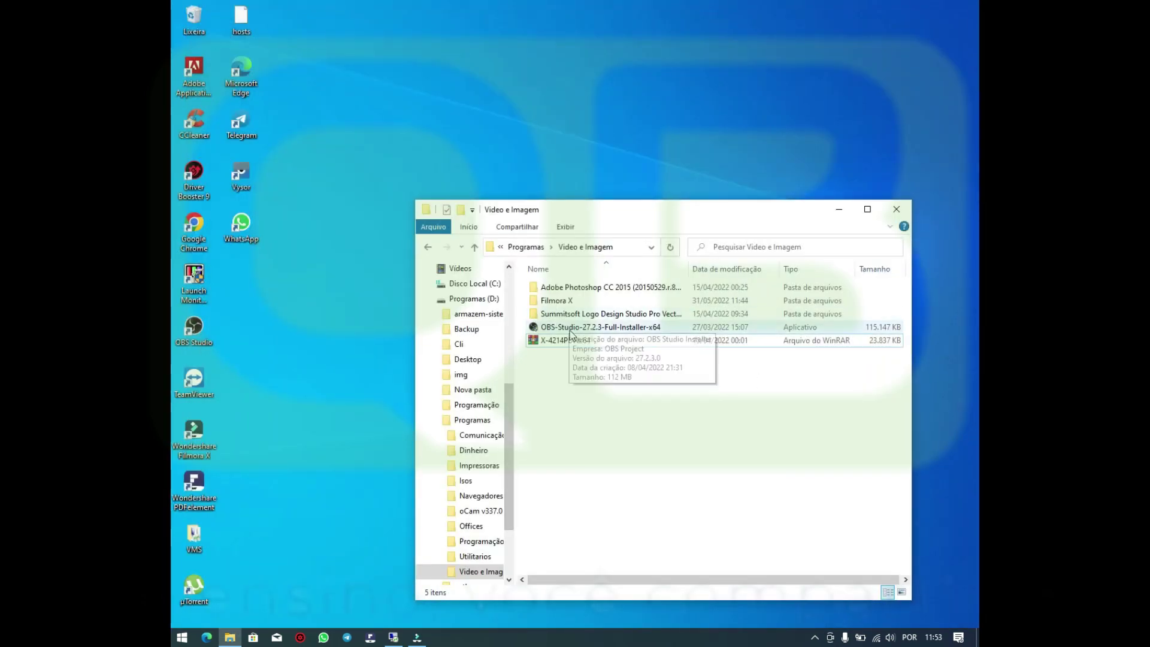
Open WinRAR's add-to-archive dialog for the Adobe Photoshop CC 2015 folder
{"action": "right_click", "coordinate": [567, 289]}
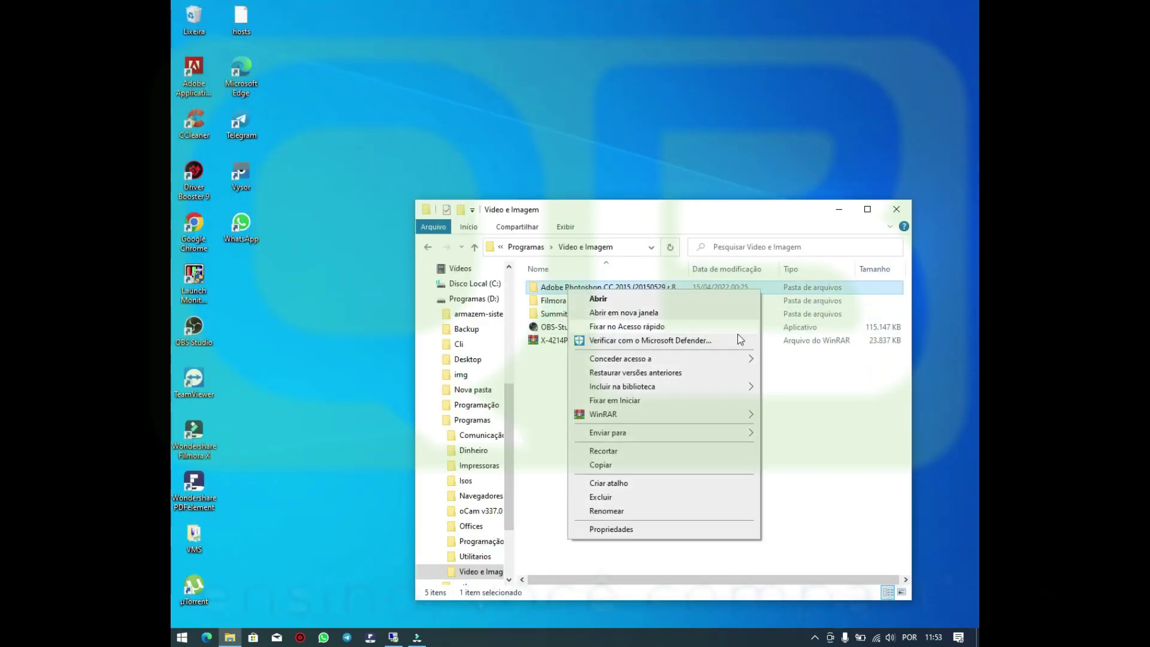
{"action": "mouse_move", "coordinate": [603, 414]}
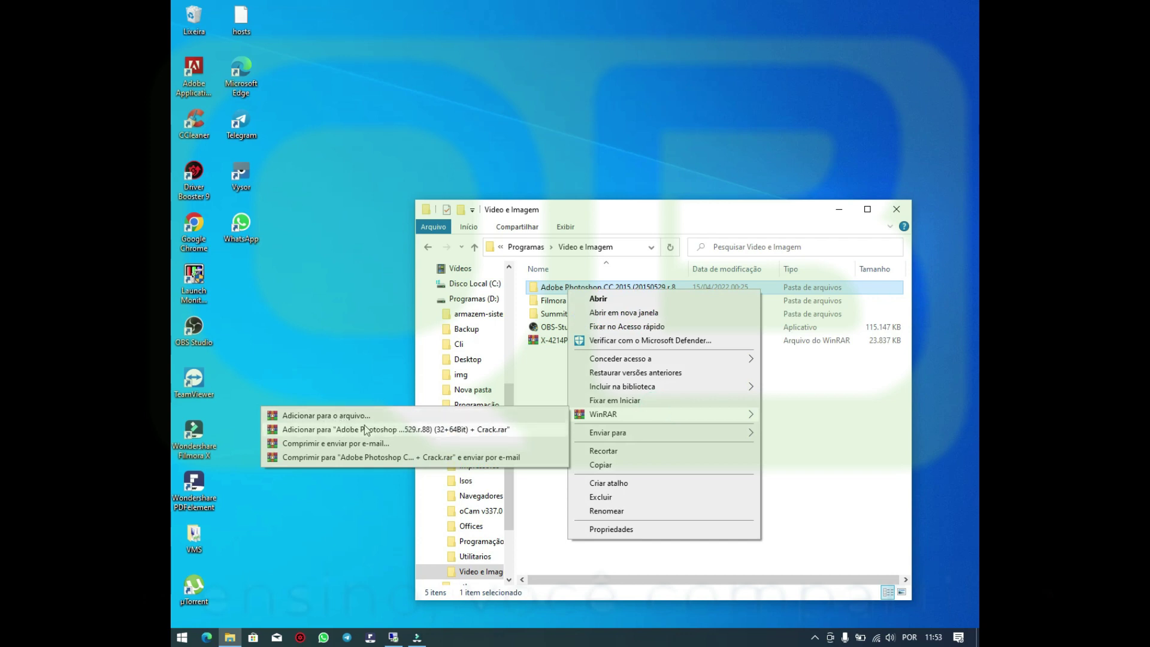
{"action": "left_click", "coordinate": [326, 415]}
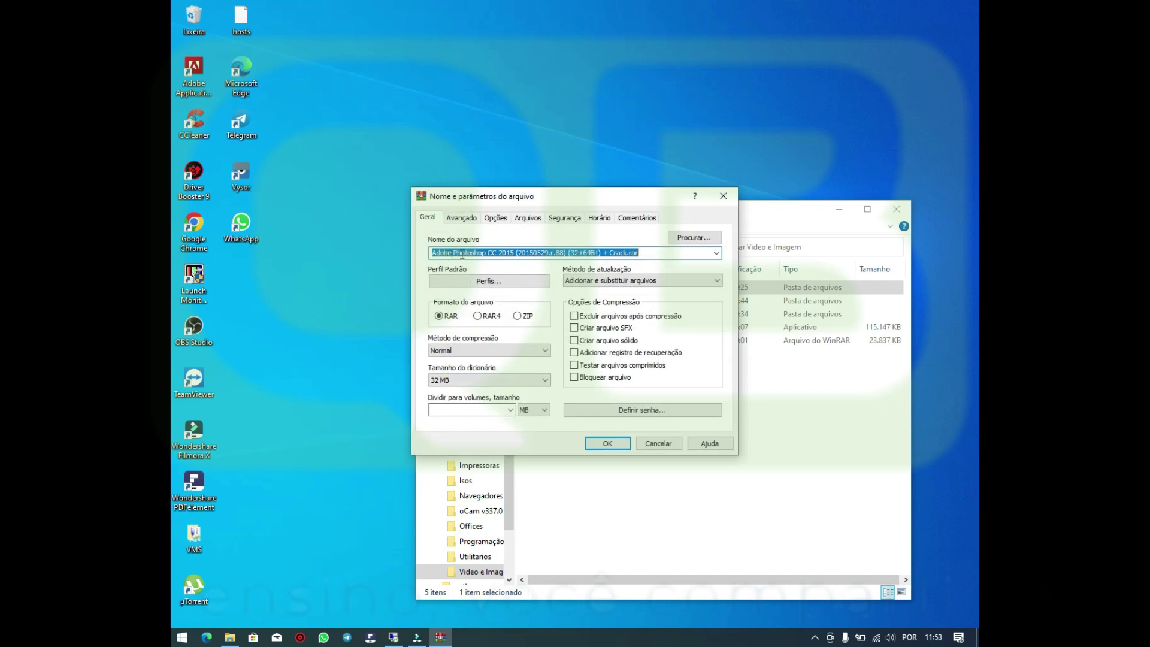
{"action": "left_click", "coordinate": [450, 253]}
Shorten the archive name to PshopCC2015.rar
{"action": "key", "text": "BackSpace"}
{"action": "key", "text": "BackSpace"}
{"action": "key", "text": "BackSpace"}
{"action": "key", "text": "BackSpace"}
{"action": "key", "text": "BackSpace"}
{"action": "key", "text": "BackSpace"}
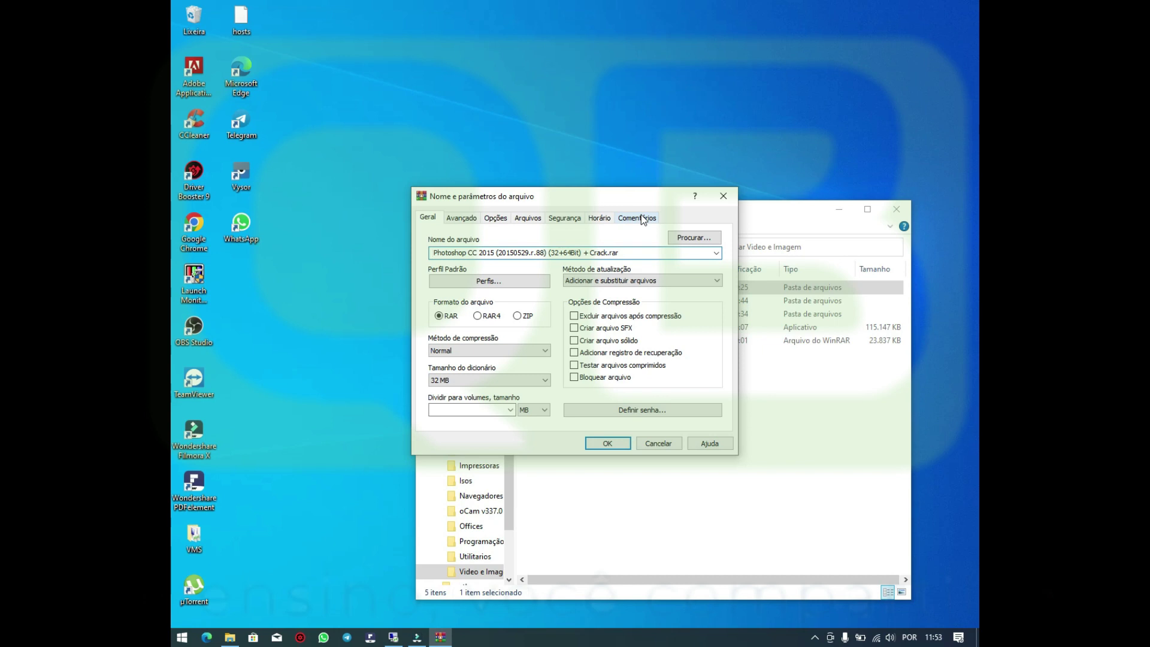
{"action": "key", "text": "Delete"}
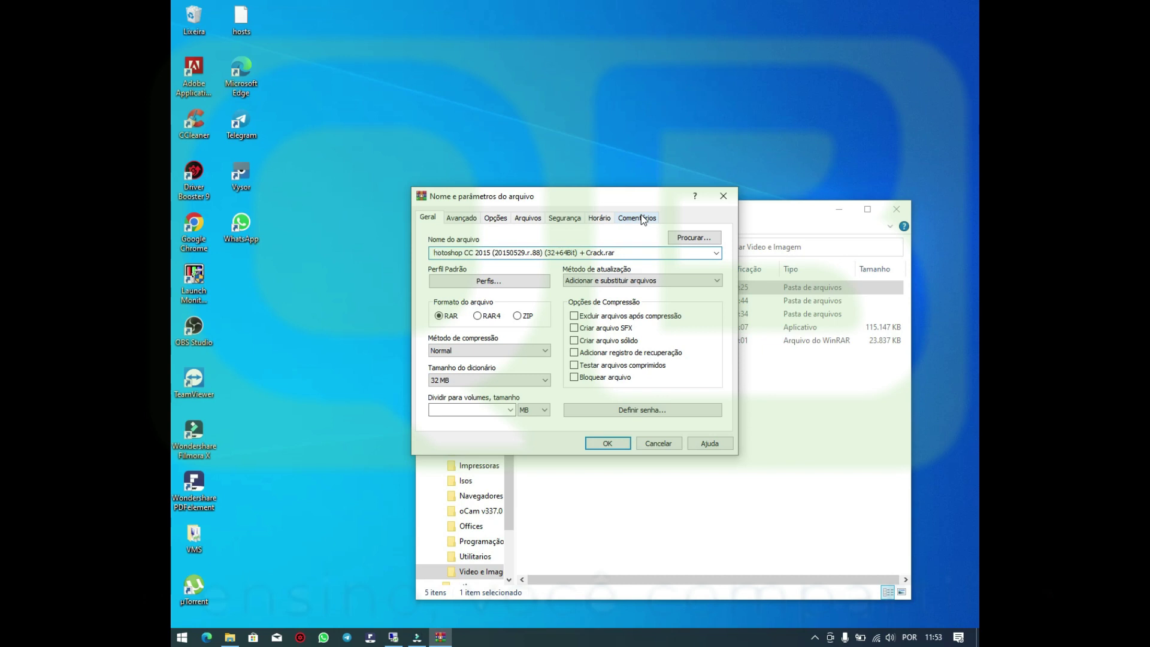
{"action": "type", "text": "P"}
{"action": "key", "text": "Delete"}
{"action": "key", "text": "Delete"}
{"action": "key", "text": "Delete"}
{"action": "key", "text": "Delete"}
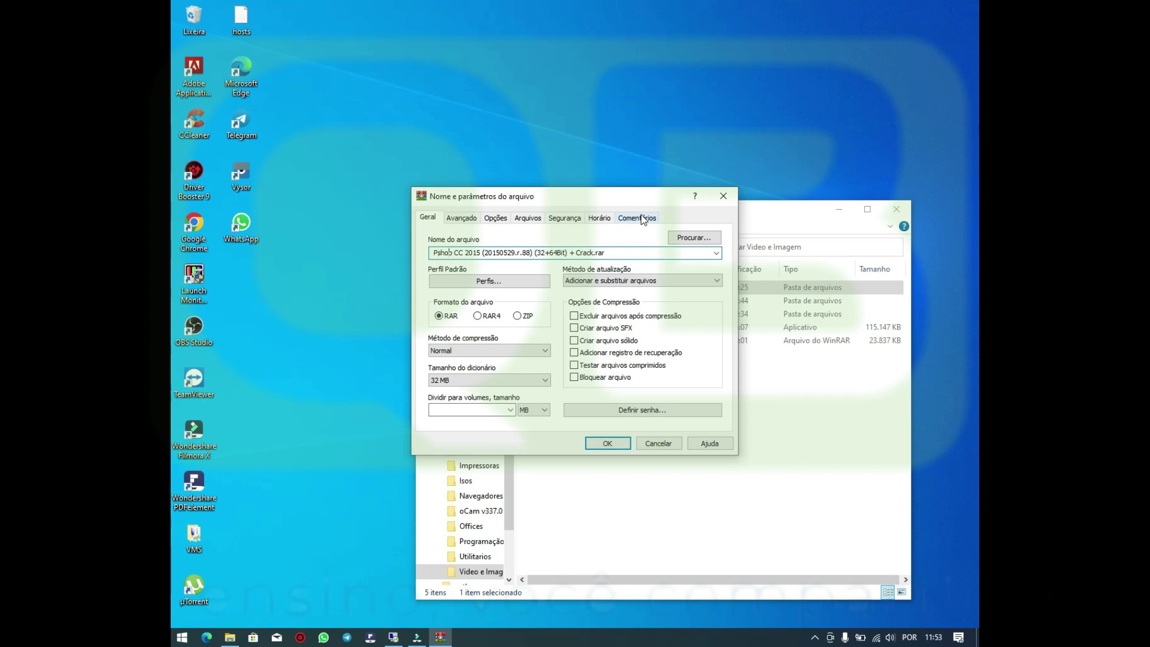
{"action": "key", "text": "Delete"}
{"action": "key", "text": "Delete"}
{"action": "key", "text": "Right"}
{"action": "key", "text": "Right"}
{"action": "key", "text": "Delete"}
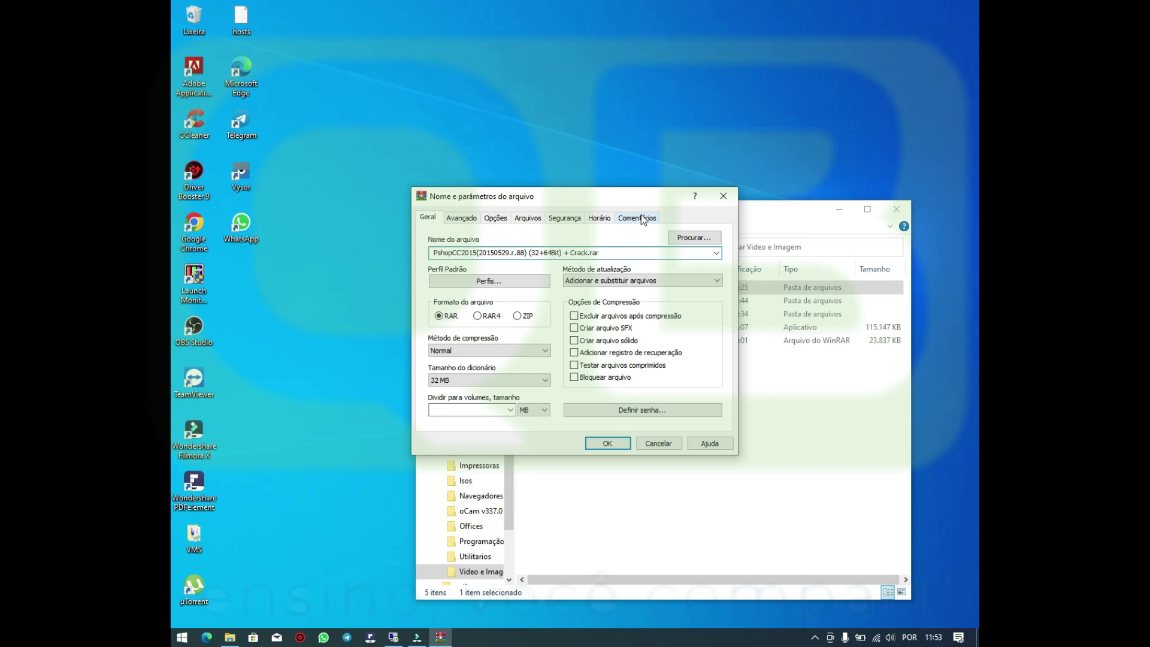
{"action": "key", "text": "Delete"}
{"action": "key", "text": "Delete"}
{"action": "key", "text": "Delete"}
{"action": "key", "text": "Delete"}
{"action": "key", "text": "Delete"}
{"action": "key", "text": "Delete"}
{"action": "key", "text": "Delete"}
{"action": "key", "text": "Delete"}
{"action": "key", "text": "Delete"}
{"action": "key", "text": "Delete"}
{"action": "key", "text": "Delete"}
{"action": "key", "text": "Delete"}
{"action": "key", "text": "Delete"}
{"action": "key", "text": "Delete"}
{"action": "key", "text": "Delete"}
{"action": "key", "text": "Delete"}
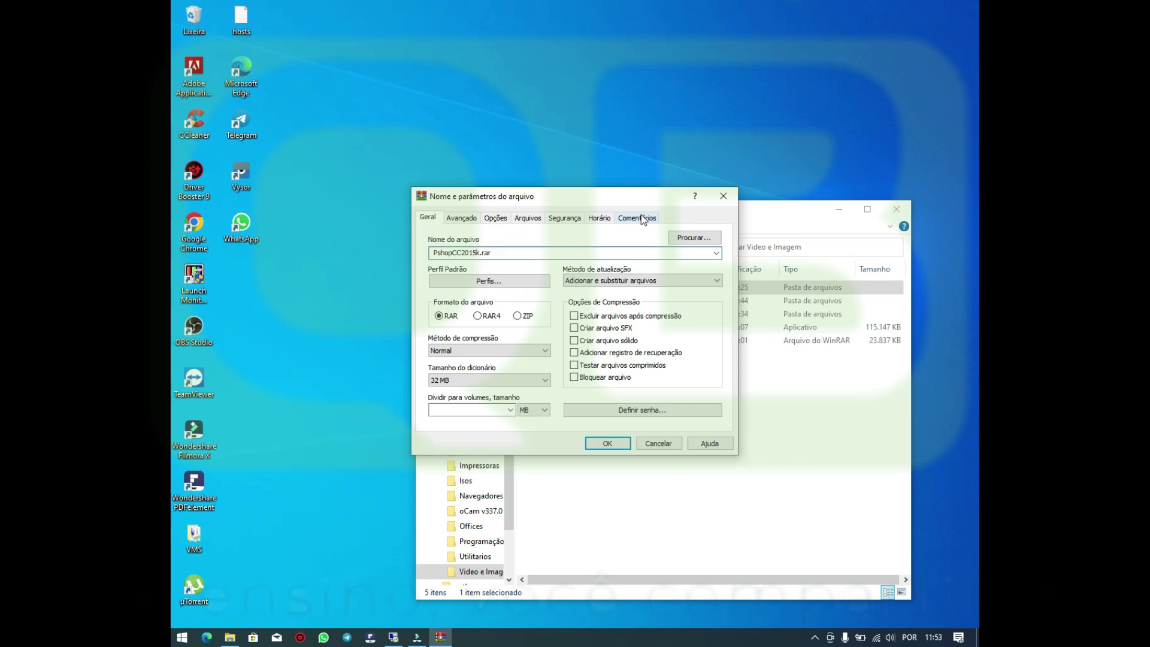
{"action": "key", "text": "Delete"}
Set a password on the archive and start compressing PshopCC2015.rar
{"action": "left_click", "coordinate": [653, 410]}
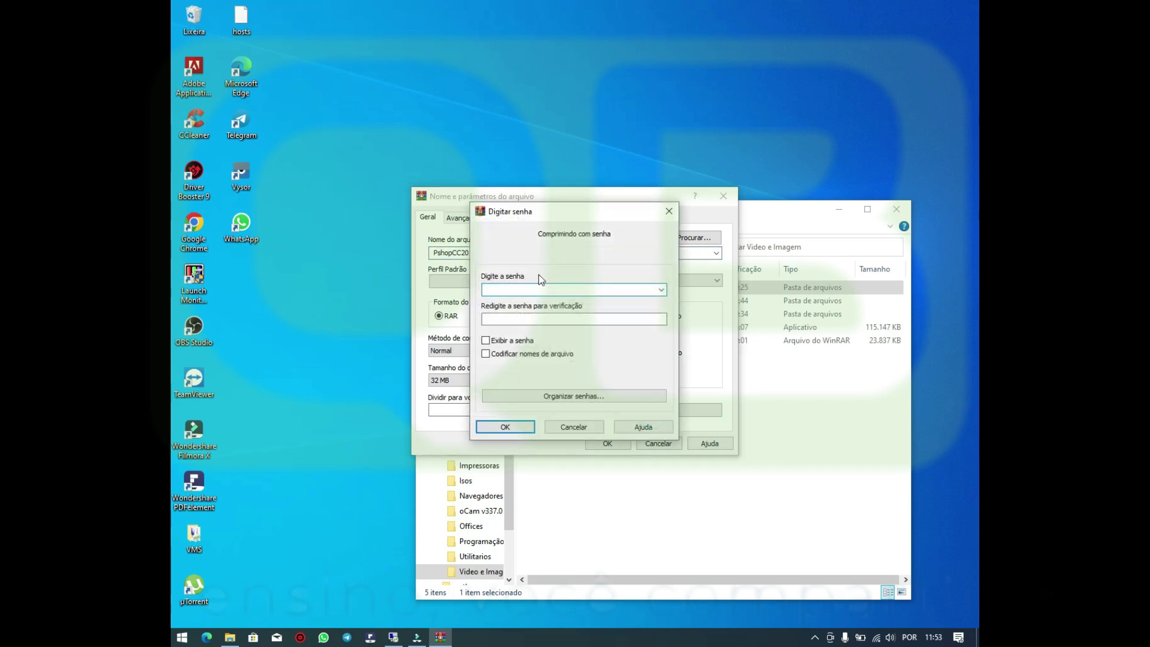
{"action": "left_click", "coordinate": [541, 289]}
{"action": "left_click", "coordinate": [516, 339]}
{"action": "left_click", "coordinate": [527, 290]}
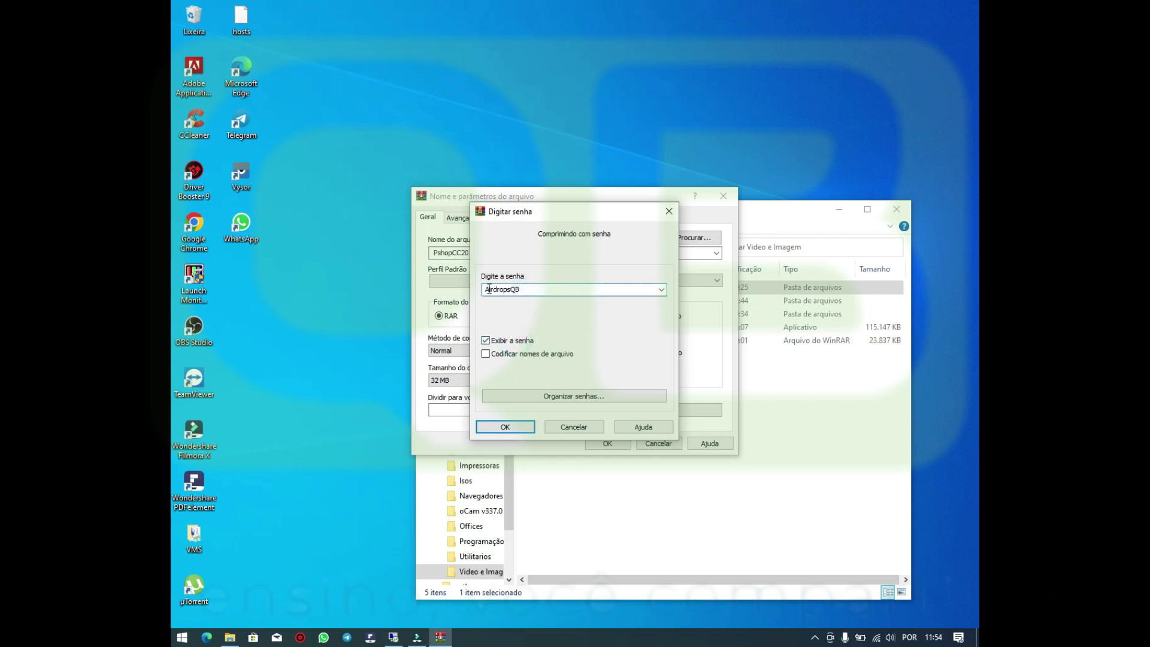
{"action": "left_click_drag", "start_coordinate": [520, 290], "coordinate": [493, 290]}
{"action": "left_click", "coordinate": [514, 426]}
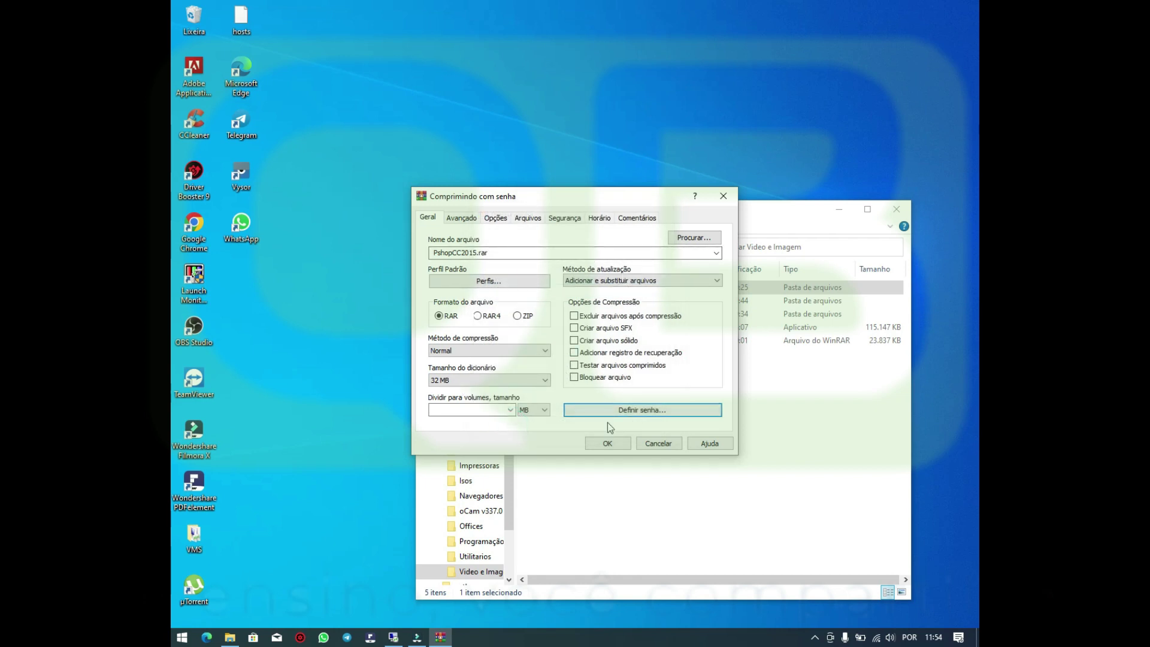
{"action": "left_click", "coordinate": [608, 443]}
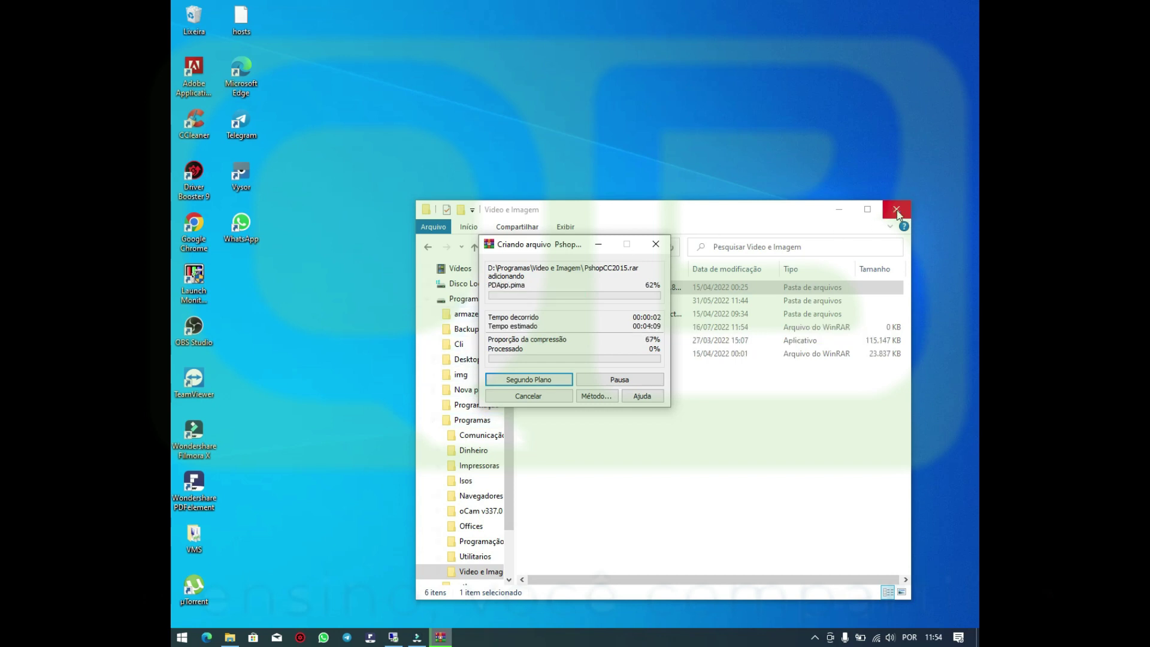
Close the folder window and launch uTorrent from the notification area
{"action": "left_click_drag", "start_coordinate": [786, 211], "coordinate": [670, 59]}
{"action": "left_click", "coordinate": [505, 96]}
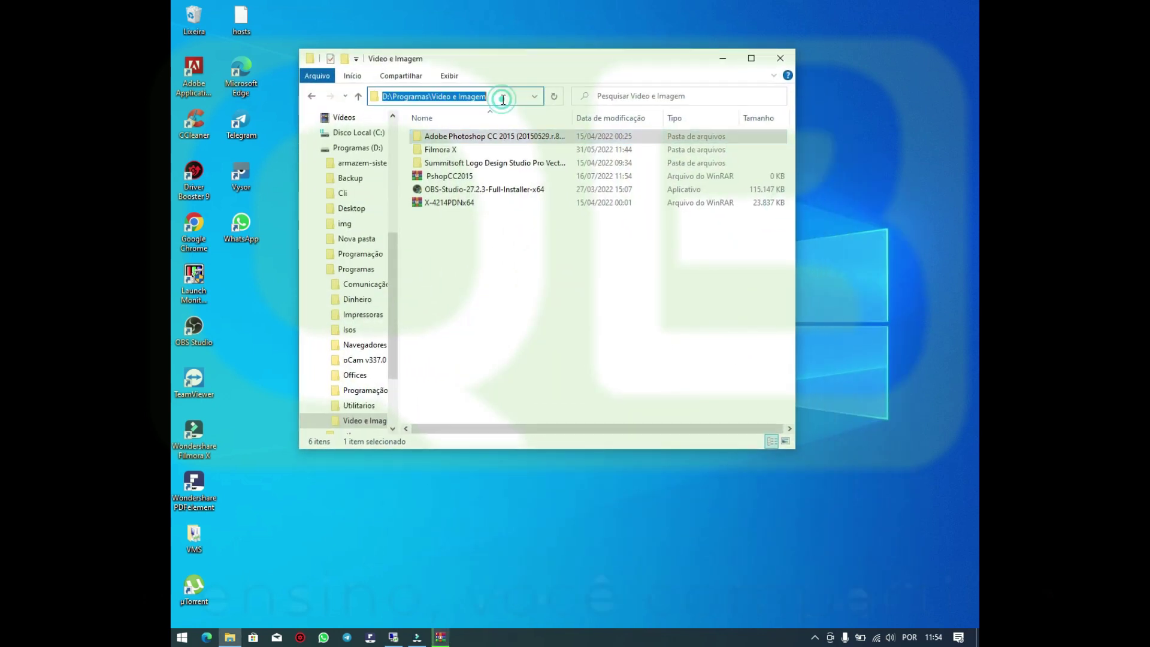
{"action": "key", "text": "BackSpace"}
{"action": "left_click", "coordinate": [780, 58]}
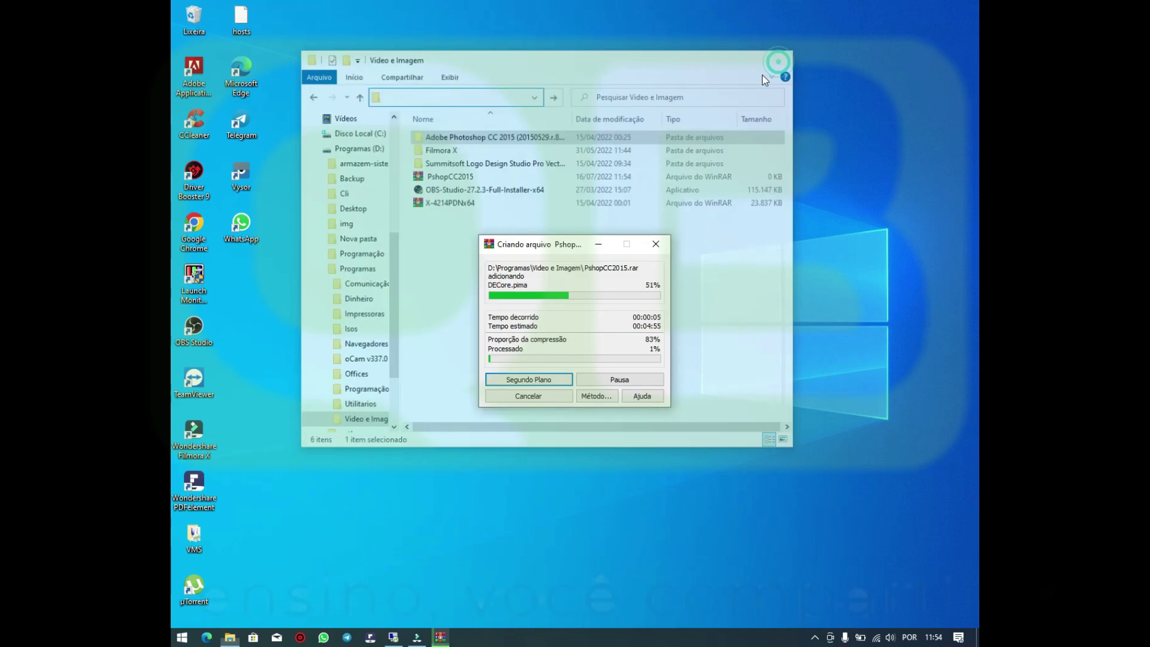
{"action": "left_click", "coordinate": [815, 636]}
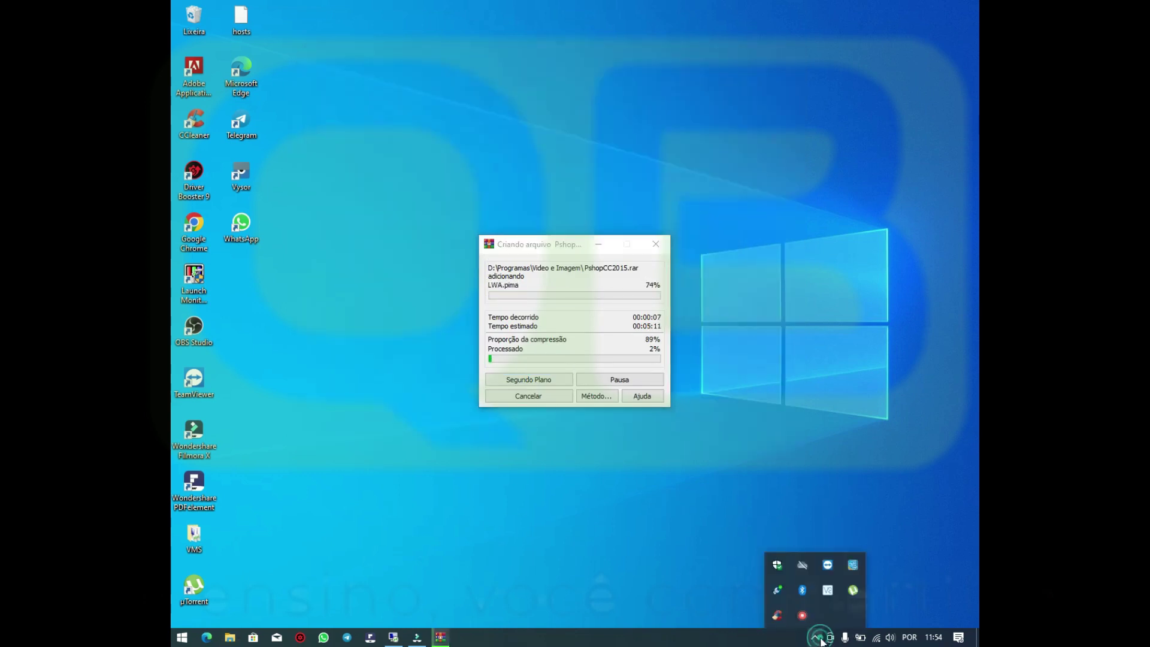
{"action": "double_click", "coordinate": [857, 594]}
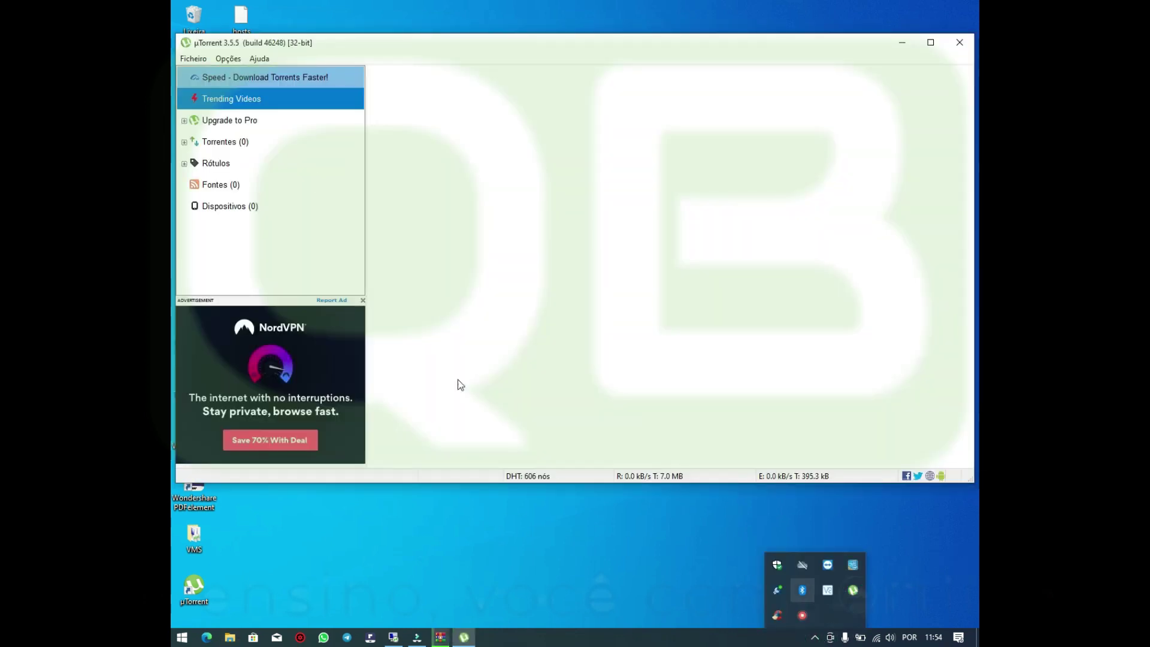
Launch Notepad through the Run dialog and paste the clipboard contents
{"action": "key", "text": "super+r"}
{"action": "key", "text": "Down"}
{"action": "key", "text": "Down"}
{"action": "key", "text": "Return"}
{"action": "type", "text": "D:\\Programas\\Video e Imagem"}
Maximize uTorrent and open BitTorrent Speed from its sidebar
{"action": "left_click", "coordinate": [457, 42]}
{"action": "double_click", "coordinate": [457, 42]}
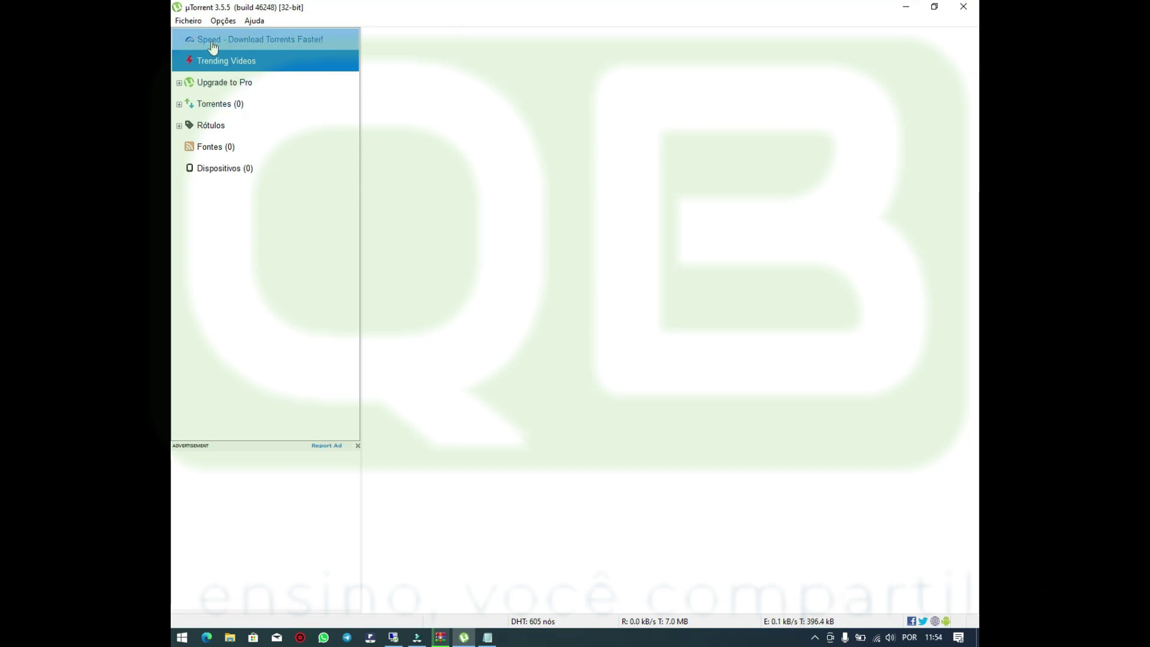
{"action": "left_click", "coordinate": [250, 48]}
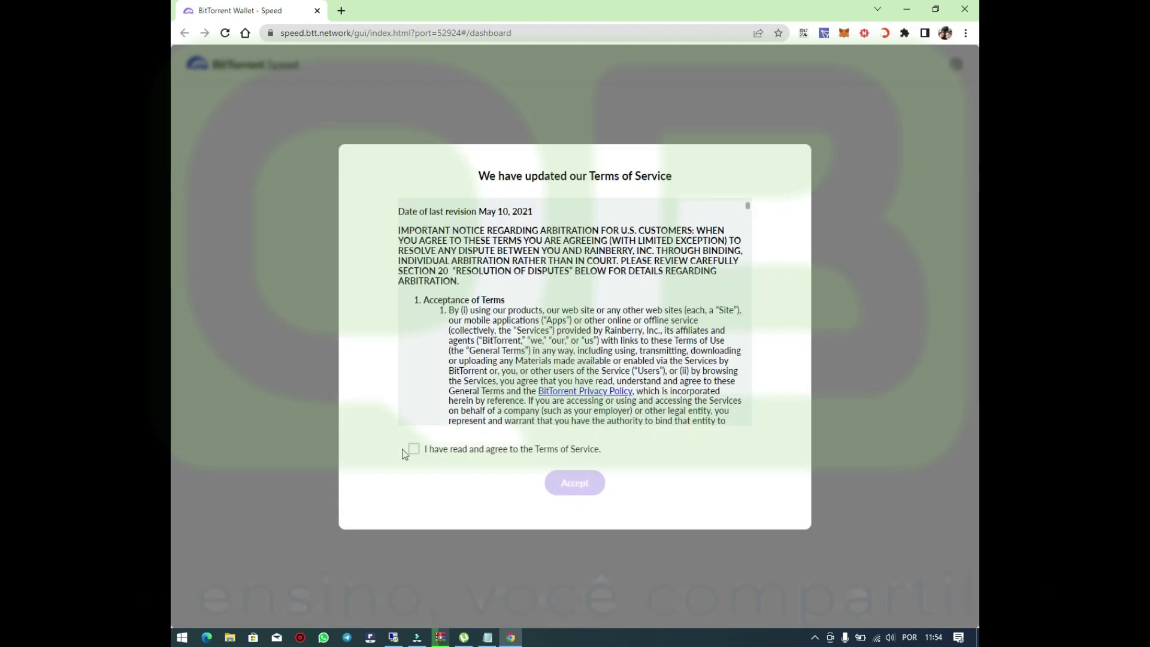
Agree to and accept the updated Terms of Service, then dismiss the translation popup
{"action": "left_click", "coordinate": [413, 450]}
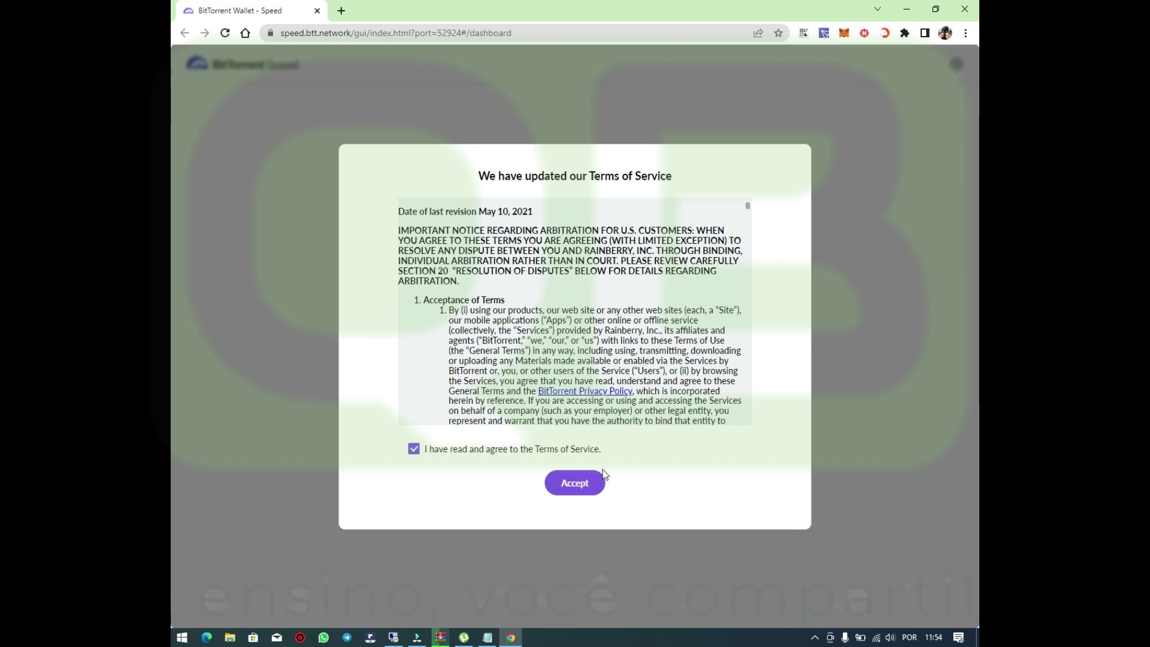
{"action": "left_click", "coordinate": [585, 484]}
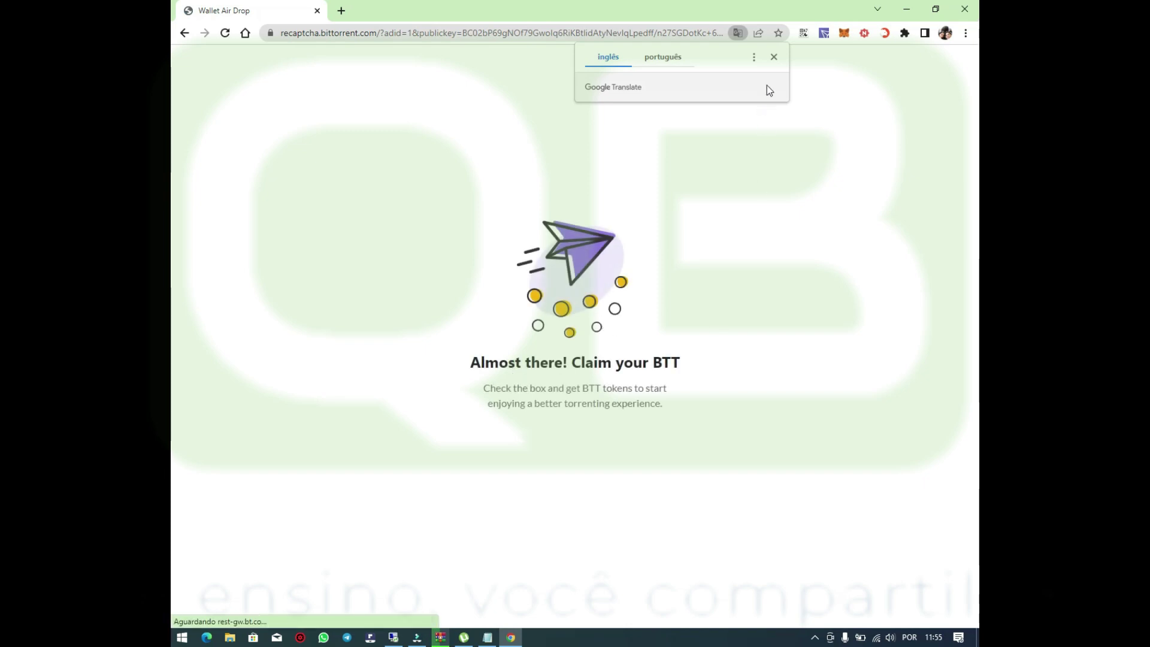
{"action": "left_click", "coordinate": [773, 58]}
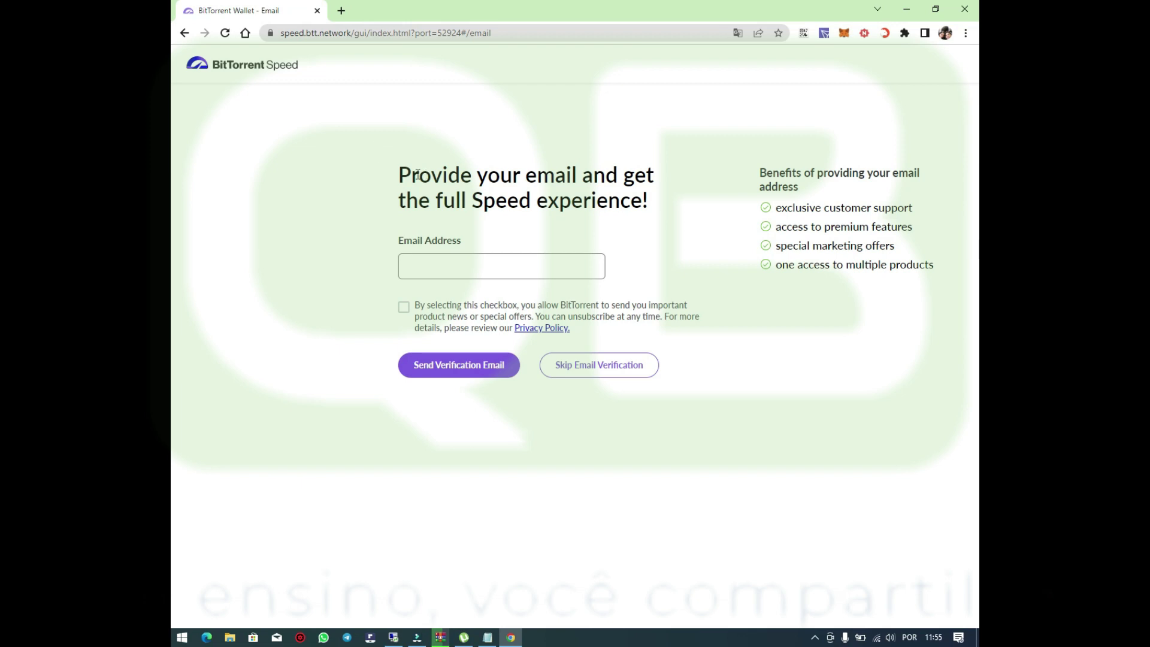
Translate the BitTorrent Speed page into Portuguese
{"action": "left_click_drag", "start_coordinate": [421, 173], "coordinate": [699, 175]}
{"action": "left_click", "coordinate": [699, 174]}
{"action": "right_click", "coordinate": [702, 174]}
{"action": "left_click", "coordinate": [769, 336]}
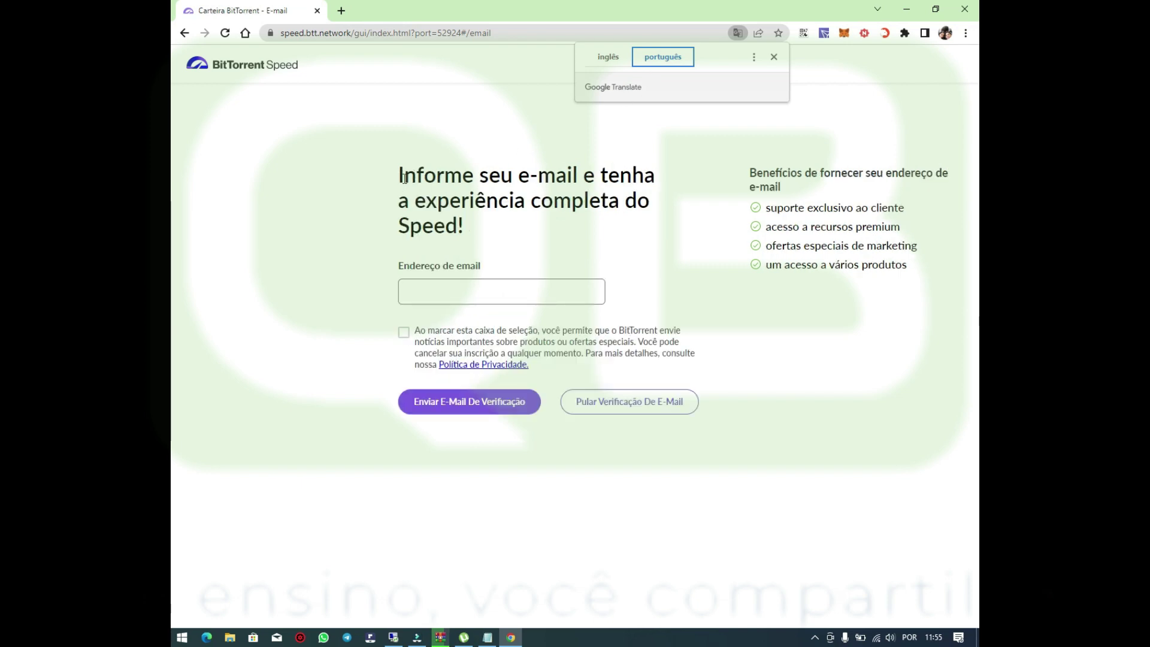
{"action": "left_click_drag", "start_coordinate": [405, 178], "coordinate": [635, 207]}
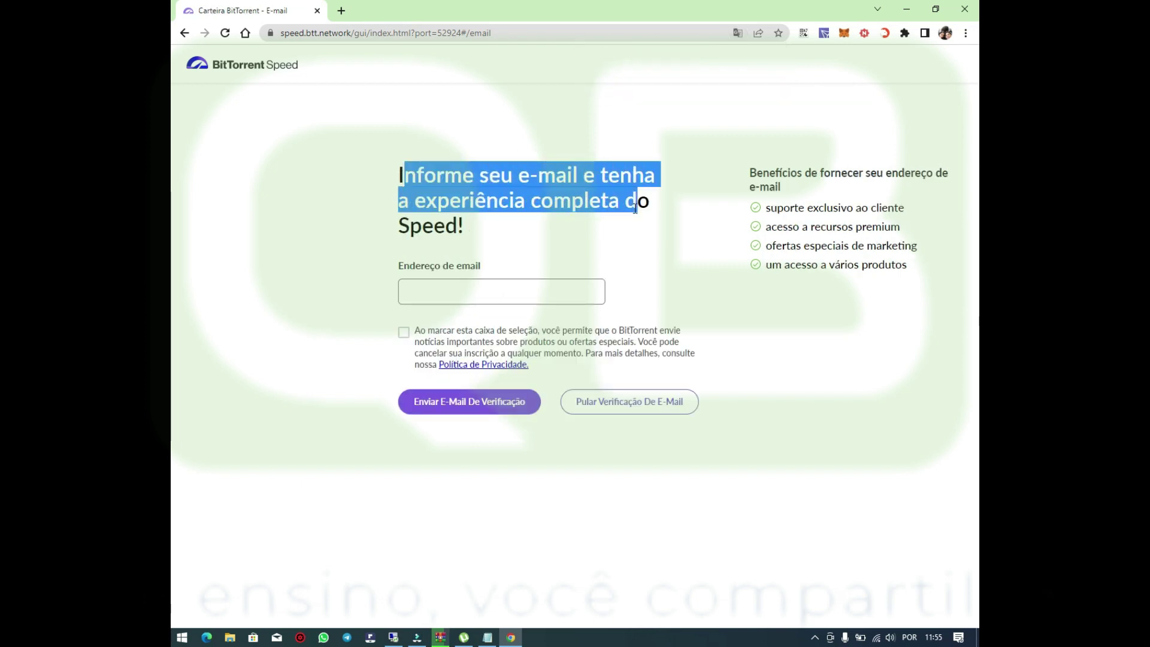
Enter the email address, opt in to product news, and request verification
{"action": "left_click", "coordinate": [416, 290]}
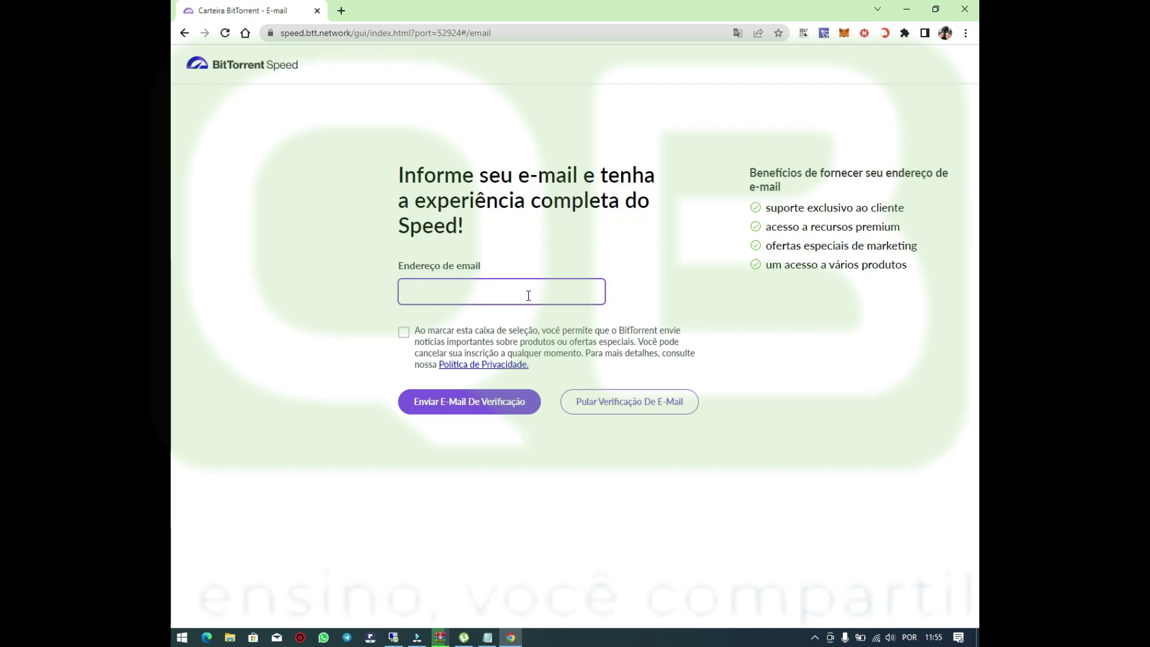
{"action": "type", "text": "gmail.c"}
{"action": "type", "text": "om"}
{"action": "left_click", "coordinate": [405, 335]}
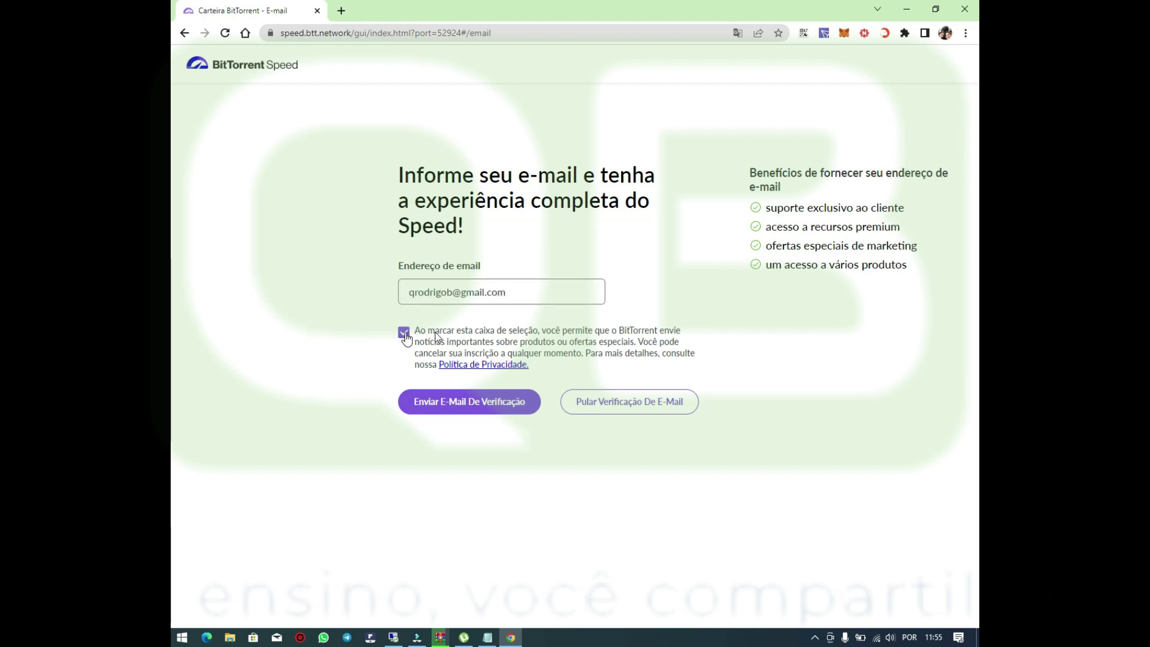
{"action": "left_click", "coordinate": [505, 411]}
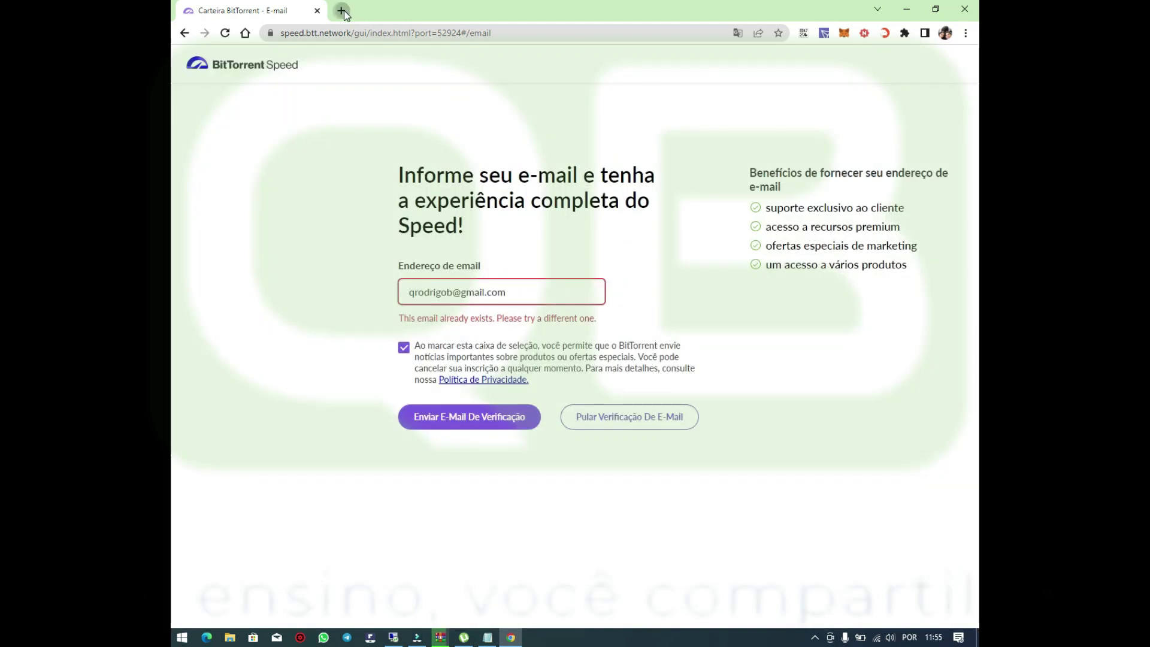
Open Gmail in a new tab, then skip email verification on the Speed page
{"action": "left_click", "coordinate": [344, 12]}
{"action": "type", "text": "gmail"}
{"action": "key", "text": "Return"}
{"action": "left_click", "coordinate": [252, 10]}
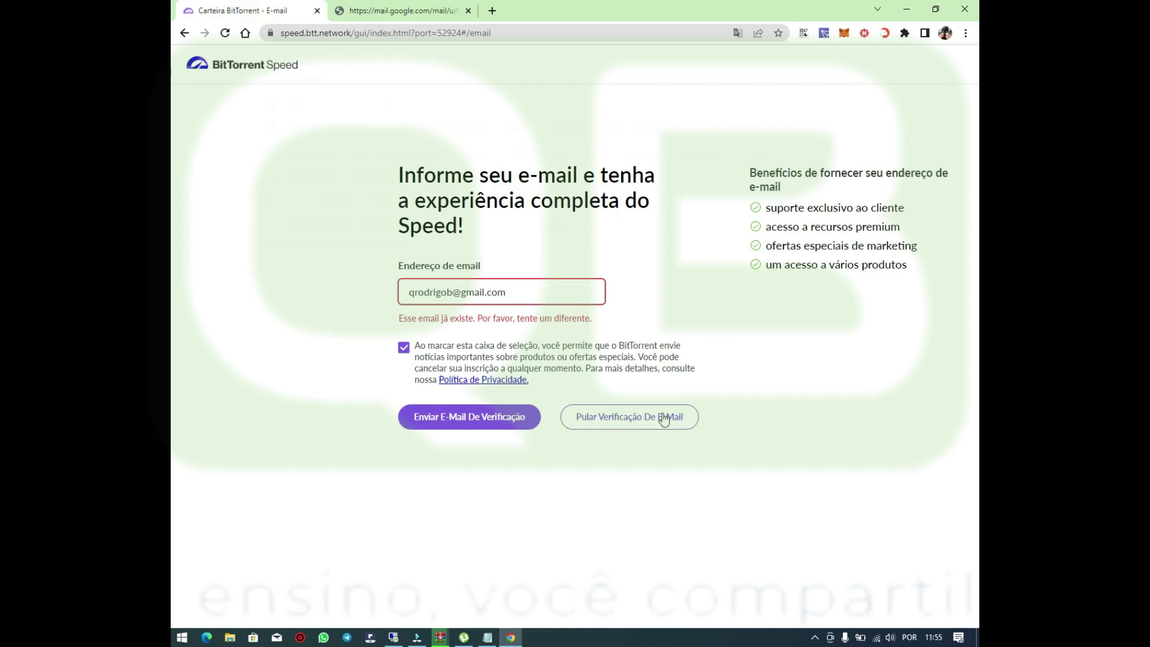
{"action": "left_click", "coordinate": [629, 420]}
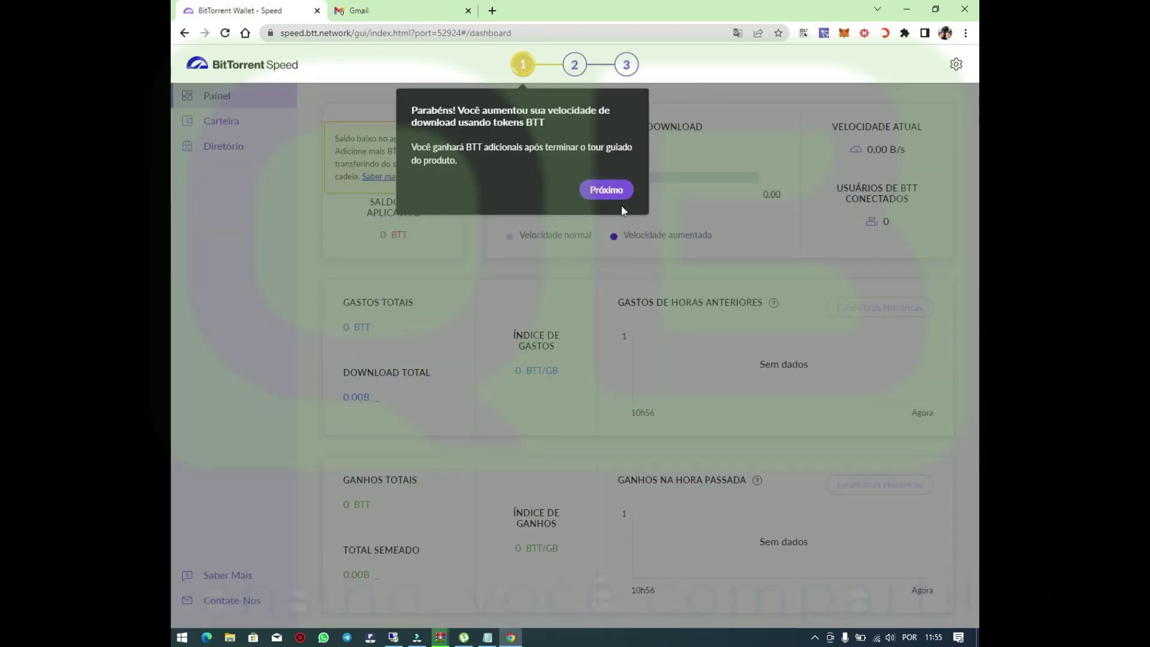
Finish the dashboard guided tour and close the Gmail tab
{"action": "left_click", "coordinate": [617, 196]}
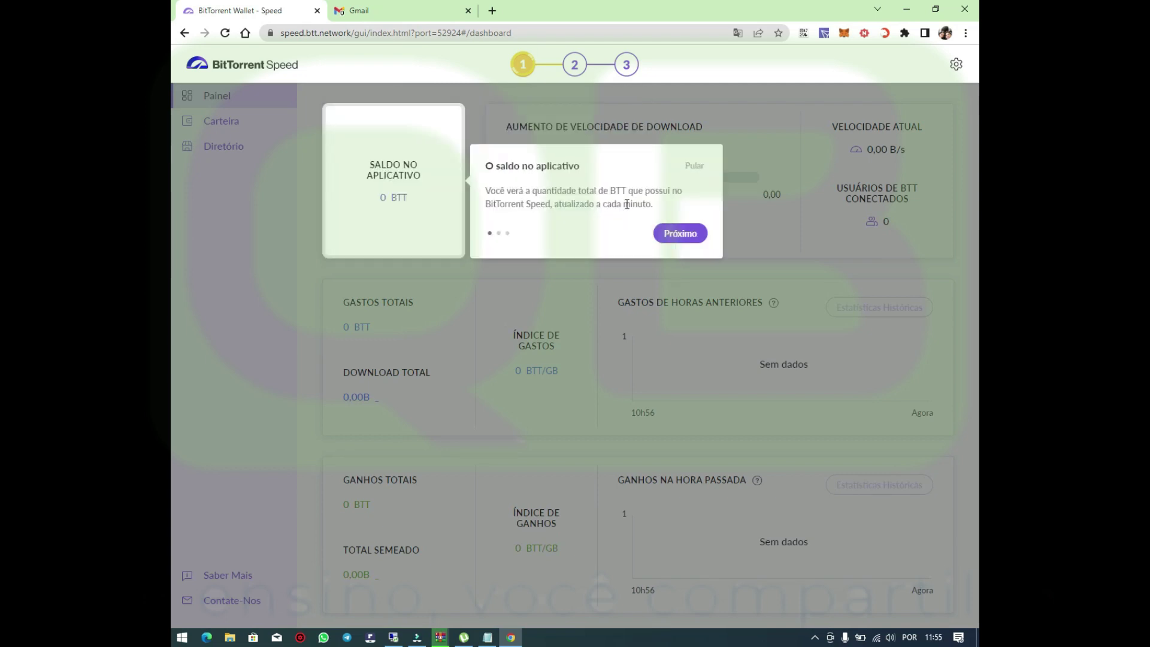
{"action": "left_click", "coordinate": [681, 235]}
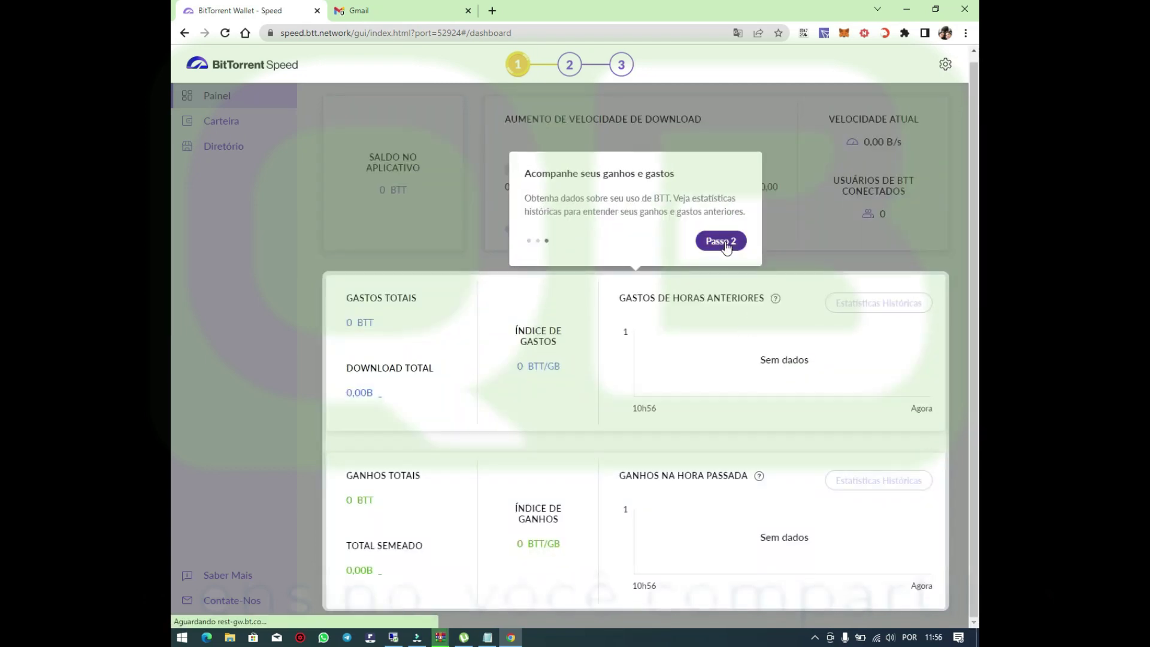
{"action": "left_click", "coordinate": [723, 241]}
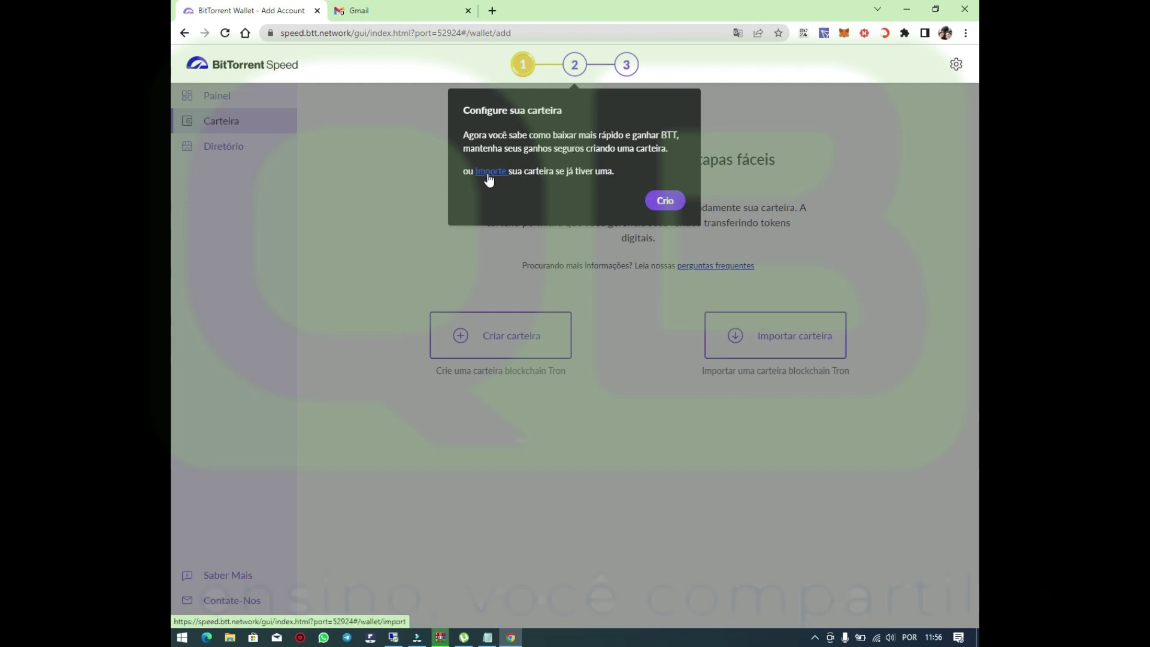
{"action": "left_click_drag", "start_coordinate": [463, 135], "coordinate": [679, 142]}
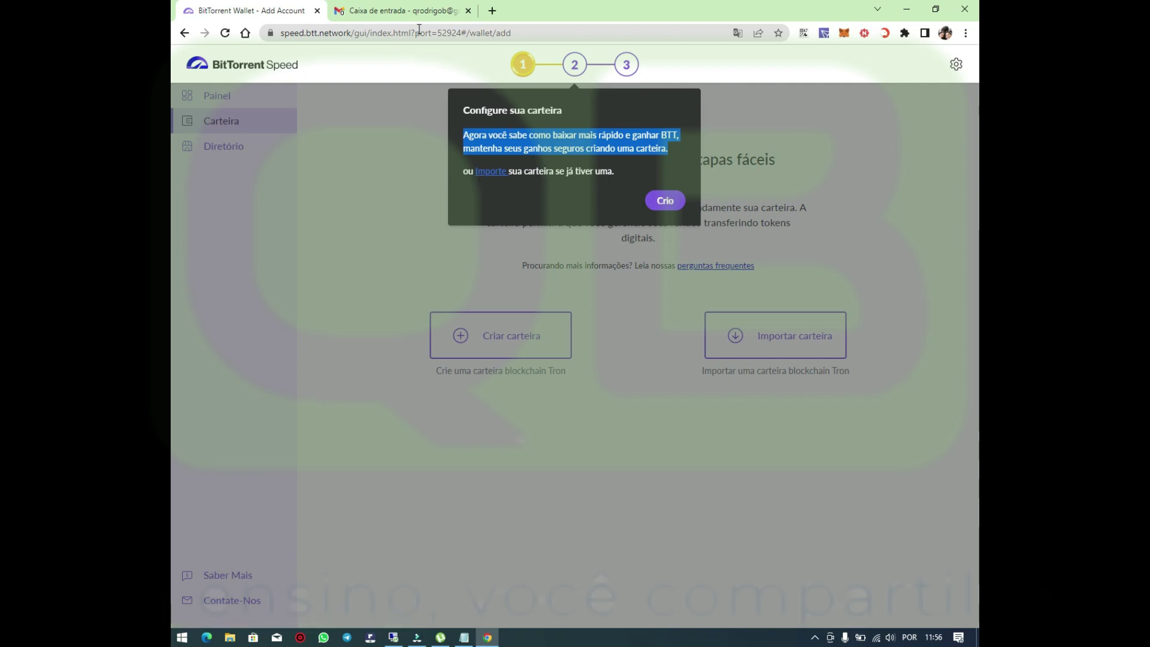
{"action": "left_click", "coordinate": [407, 12]}
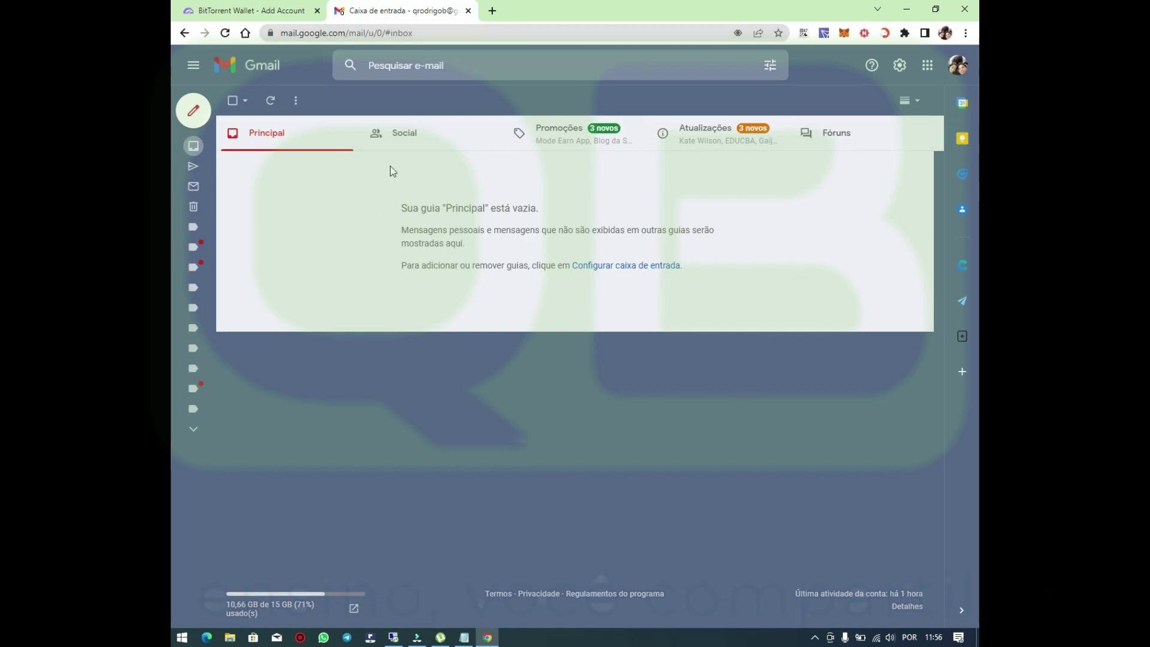
{"action": "key", "text": "ctrl+w"}
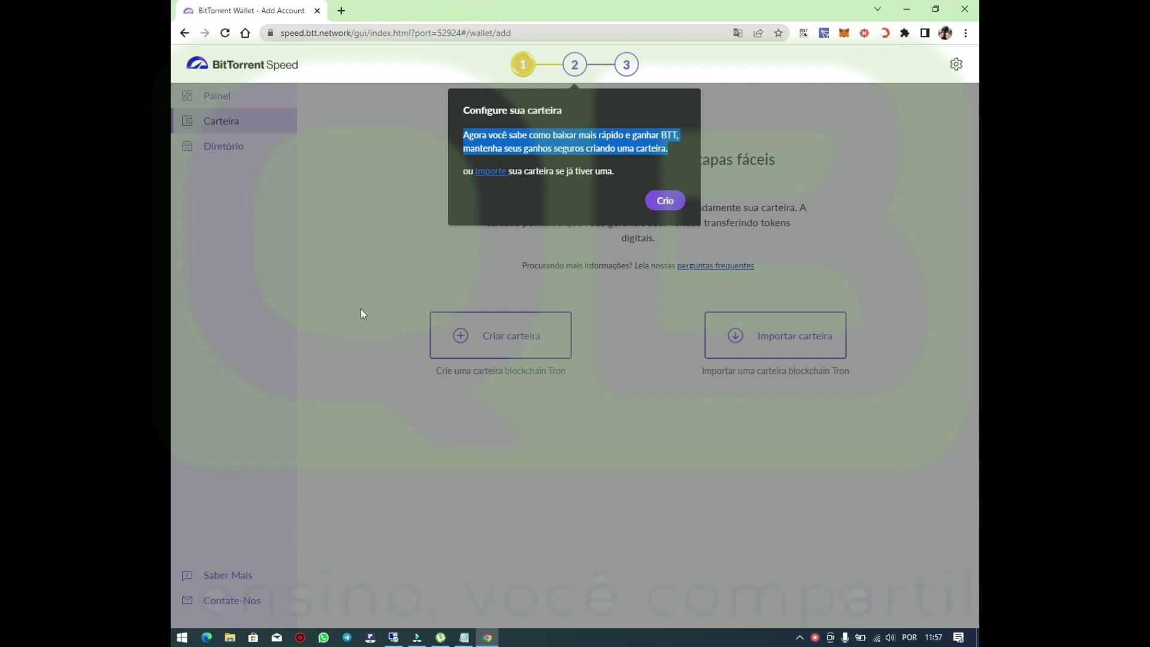
Choose to import a wallet, paste the Tron recovery phrase and continue
{"action": "left_click", "coordinate": [492, 171]}
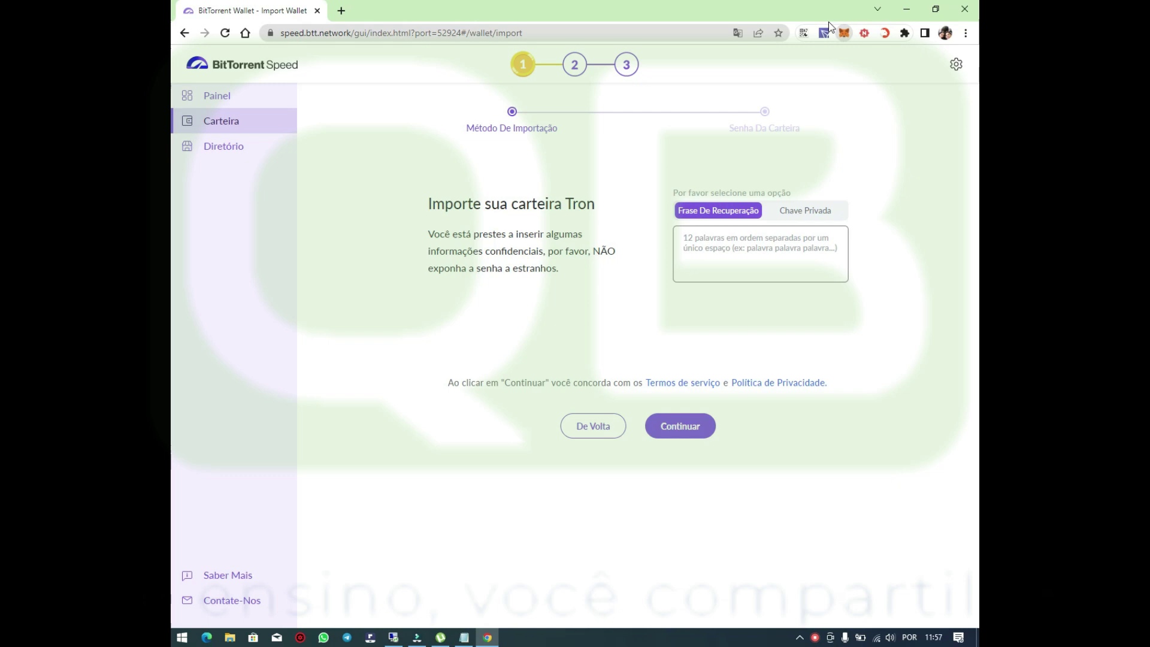
{"action": "left_click", "coordinate": [717, 238]}
{"action": "right_click", "coordinate": [722, 241]}
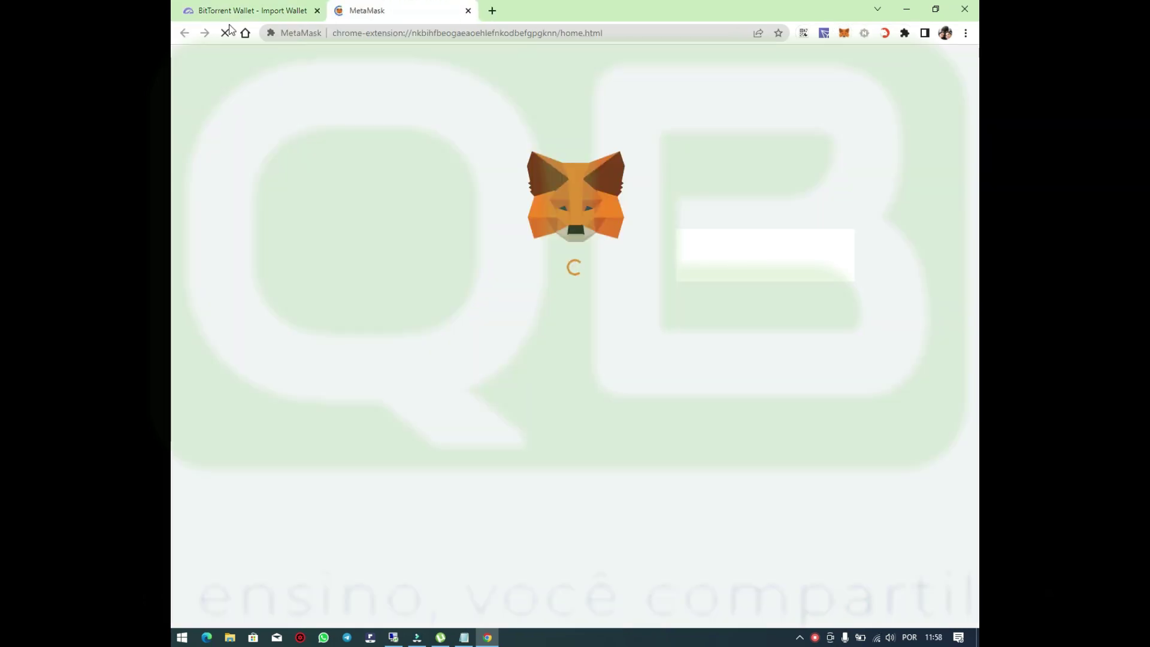
{"action": "left_click", "coordinate": [230, 10]}
{"action": "right_click", "coordinate": [753, 229]}
{"action": "left_click", "coordinate": [727, 334]}
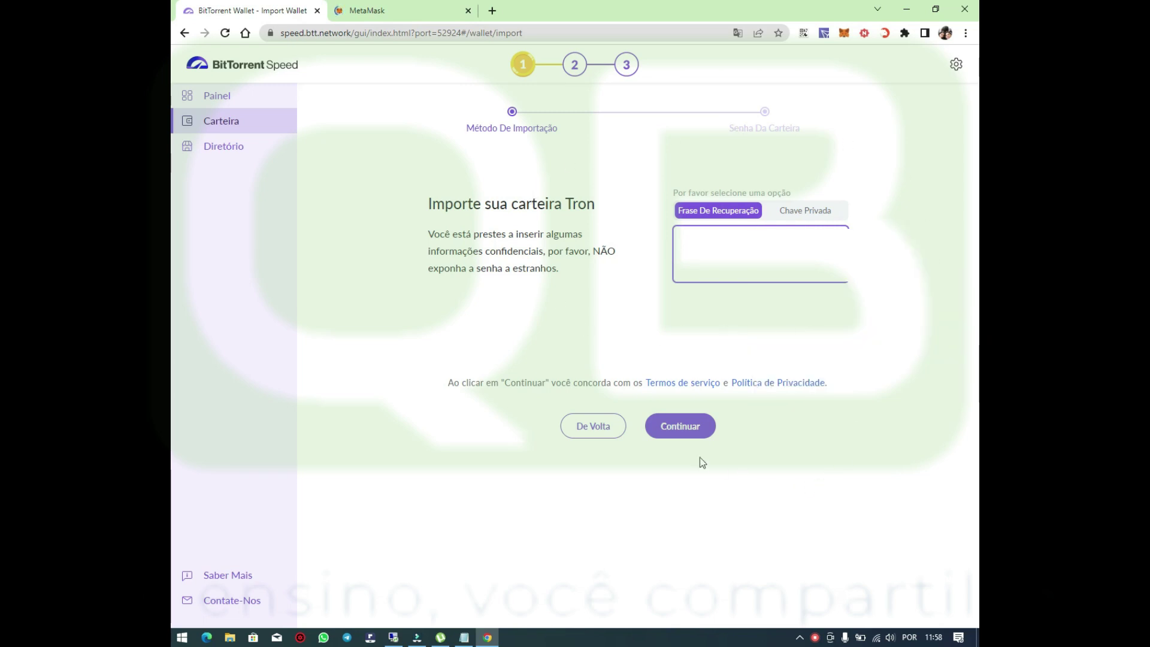
{"action": "left_click", "coordinate": [679, 430]}
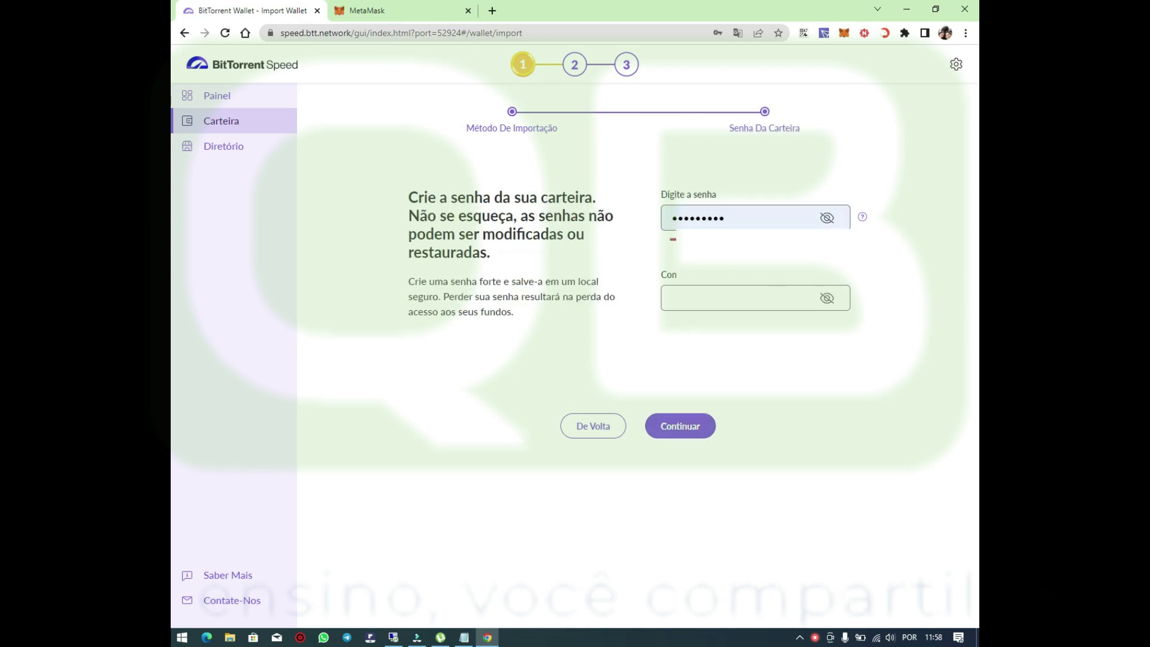
Enter and confirm the wallet password, then start importing the Tron wallet
{"action": "left_click", "coordinate": [775, 222]}
{"action": "key", "text": "ctrl+a"}
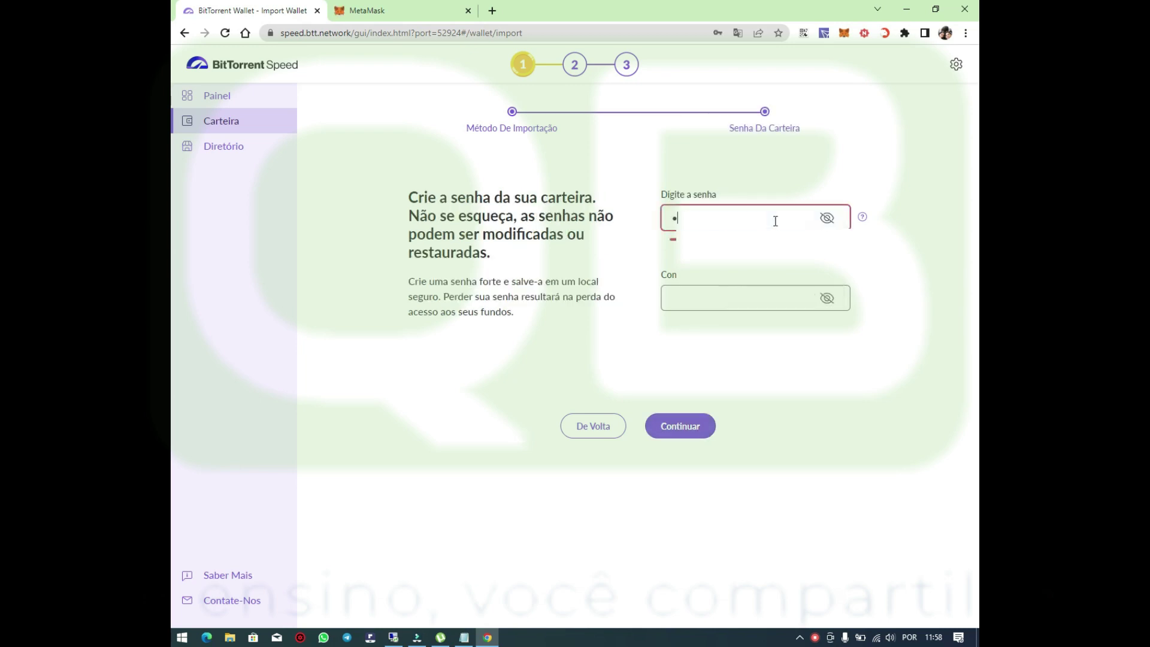
{"action": "key", "text": "Tab"}
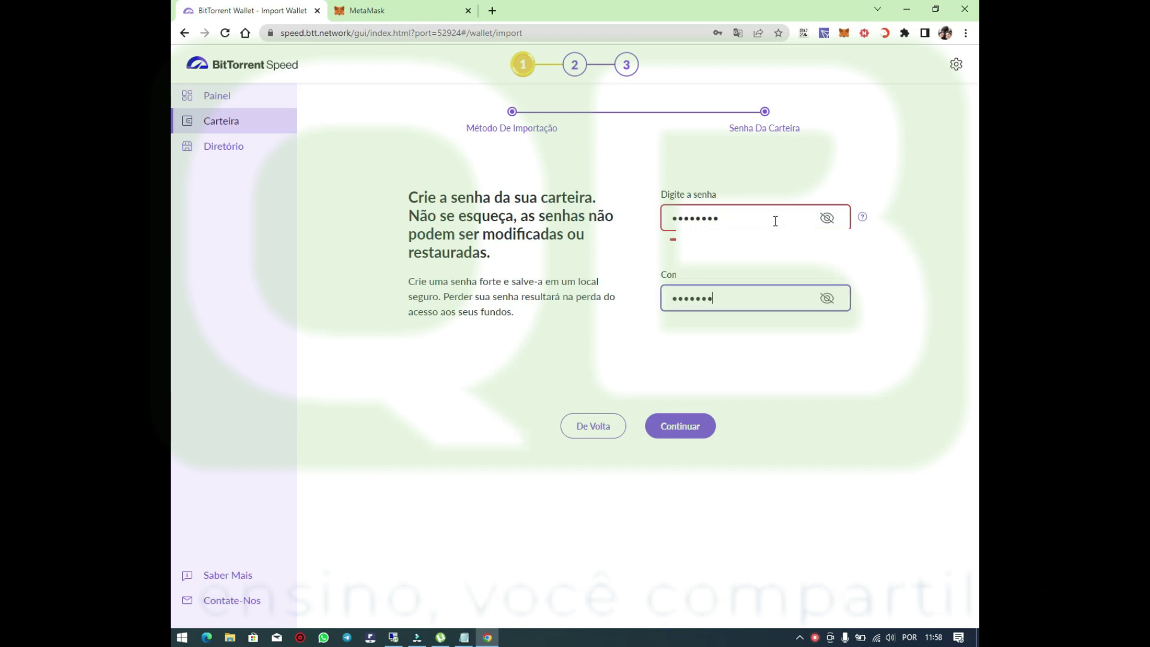
{"action": "key", "text": "shift+Tab"}
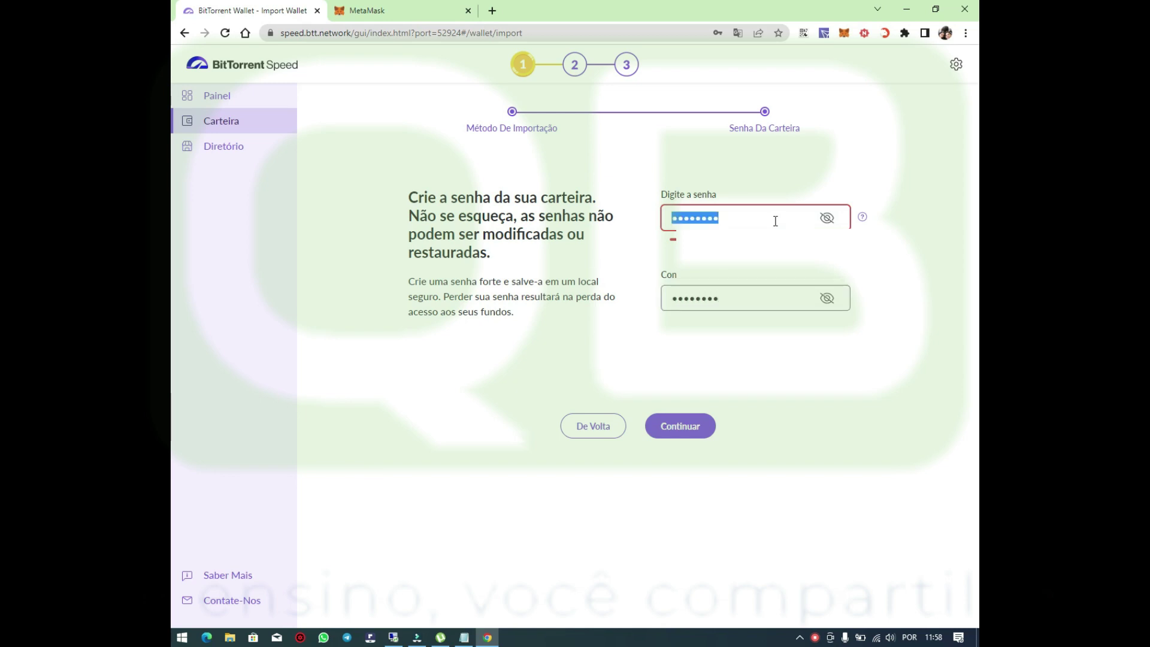
{"action": "left_click", "coordinate": [775, 221]}
{"action": "key", "text": "Tab"}
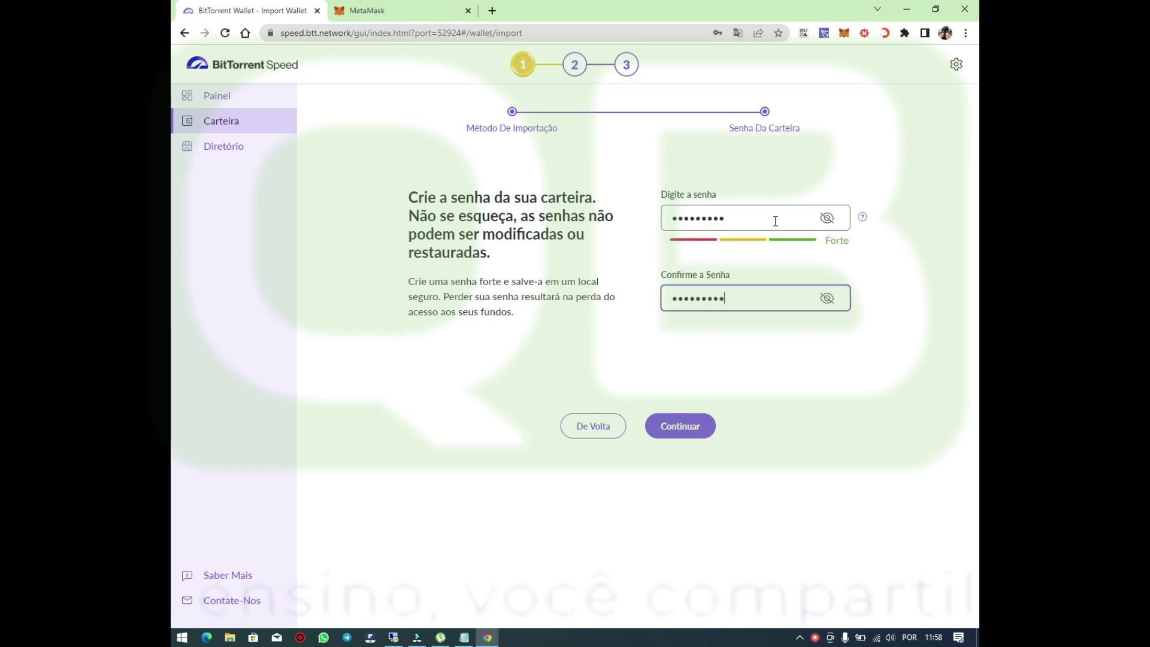
{"action": "left_click", "coordinate": [675, 433]}
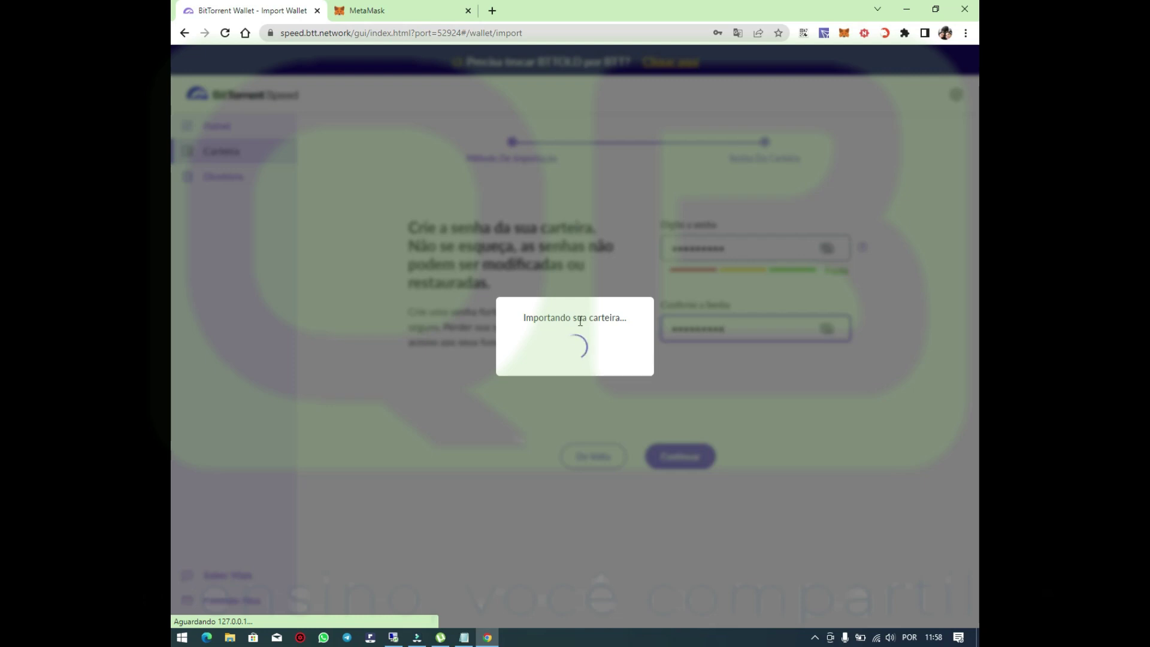
Browse File Explorer to D:\Programas\Video e Imagem, then return to the BitTorrent Speed wallet
{"action": "left_click", "coordinate": [230, 640]}
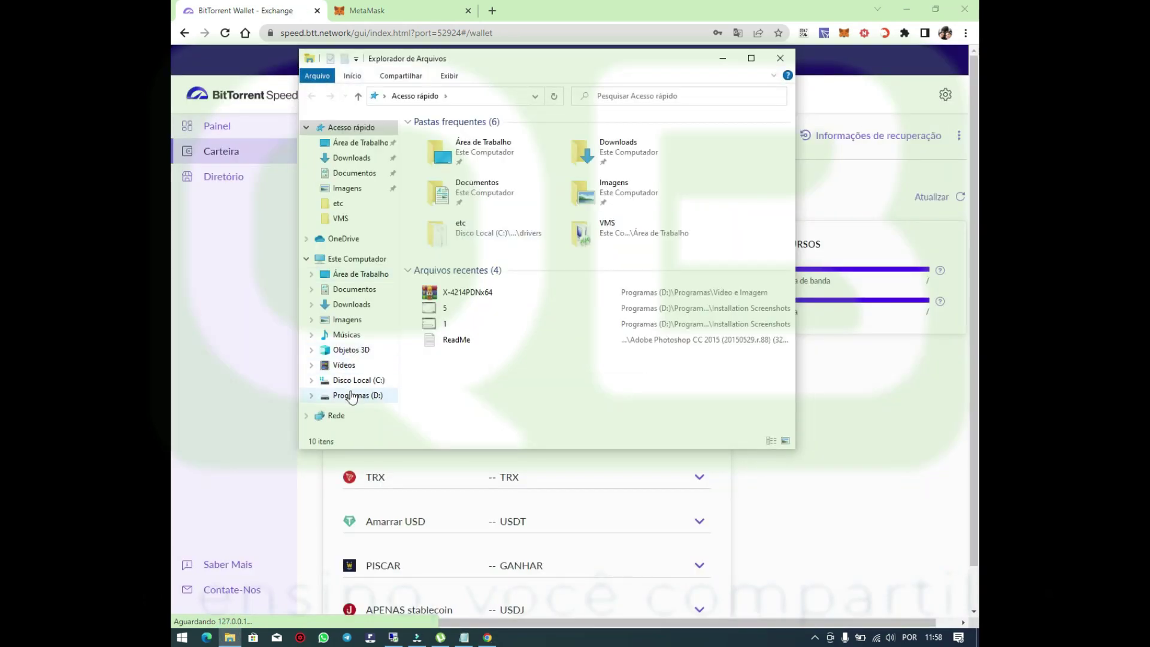
{"action": "left_click", "coordinate": [351, 394]}
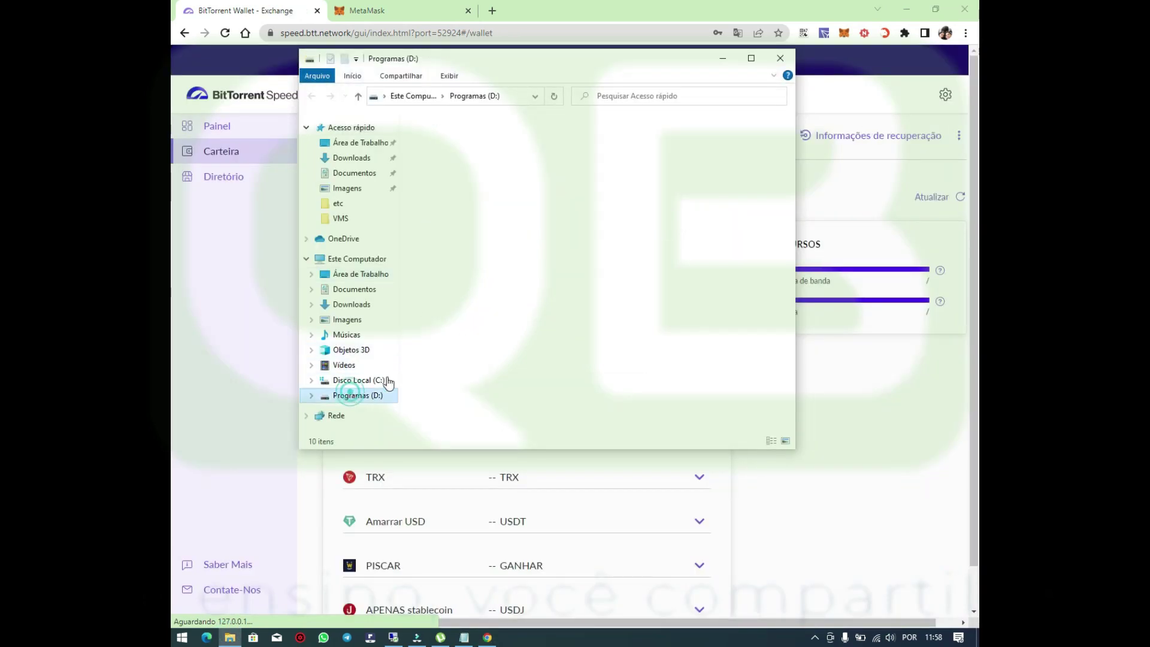
{"action": "left_click", "coordinate": [443, 231]}
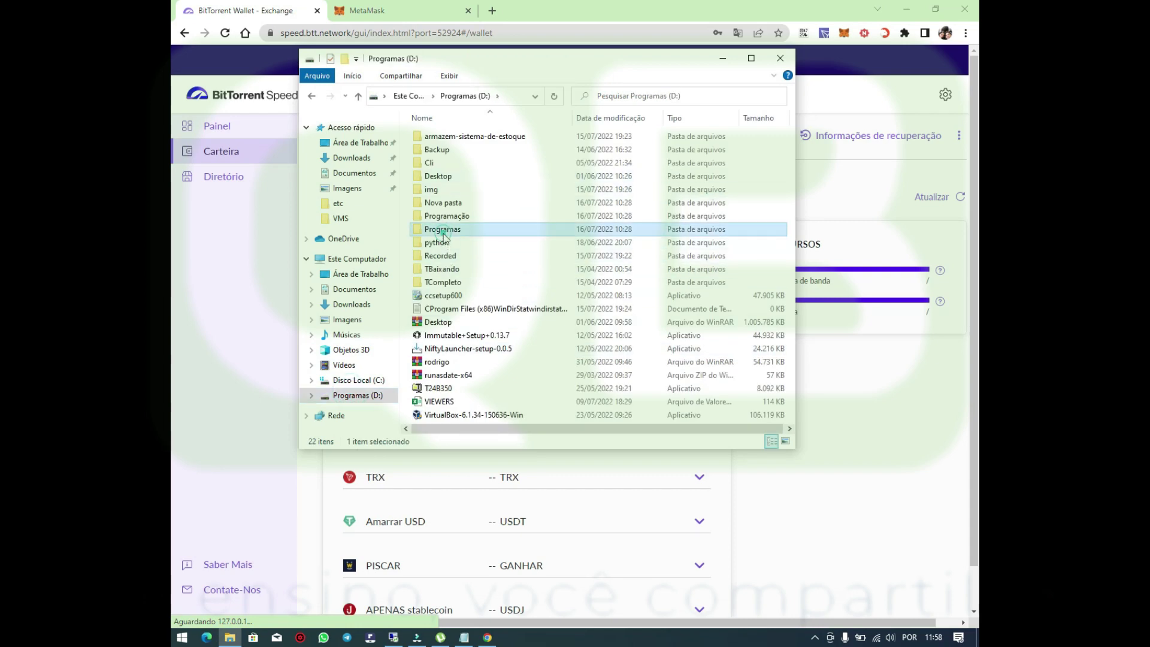
{"action": "double_click", "coordinate": [444, 232]}
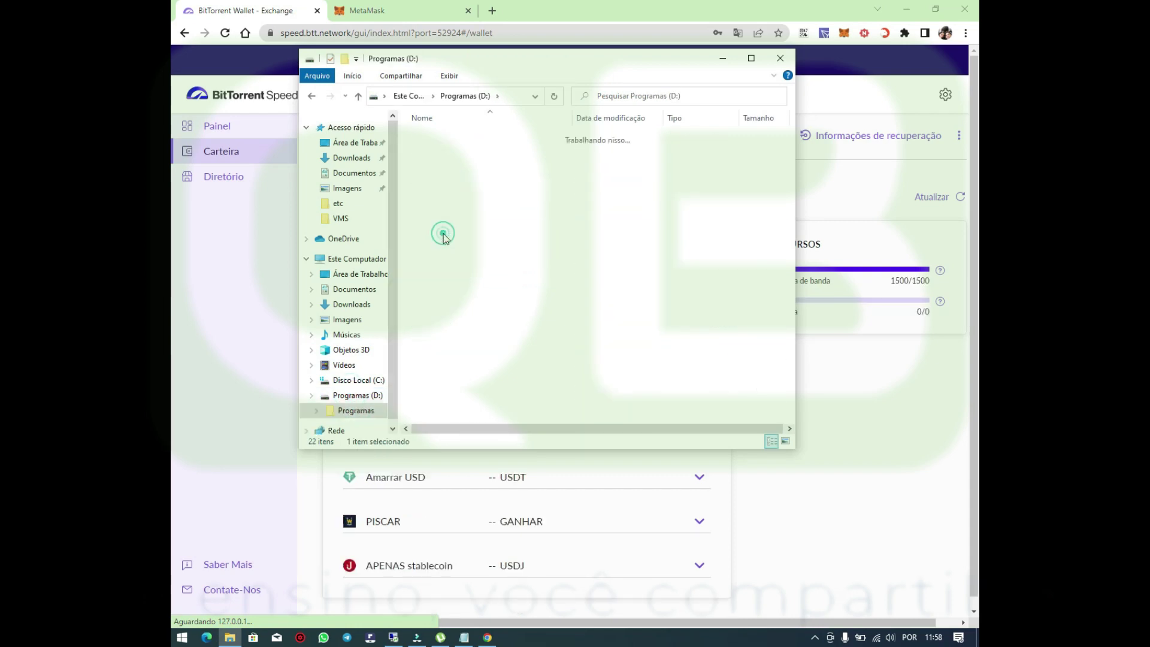
{"action": "double_click", "coordinate": [467, 253]}
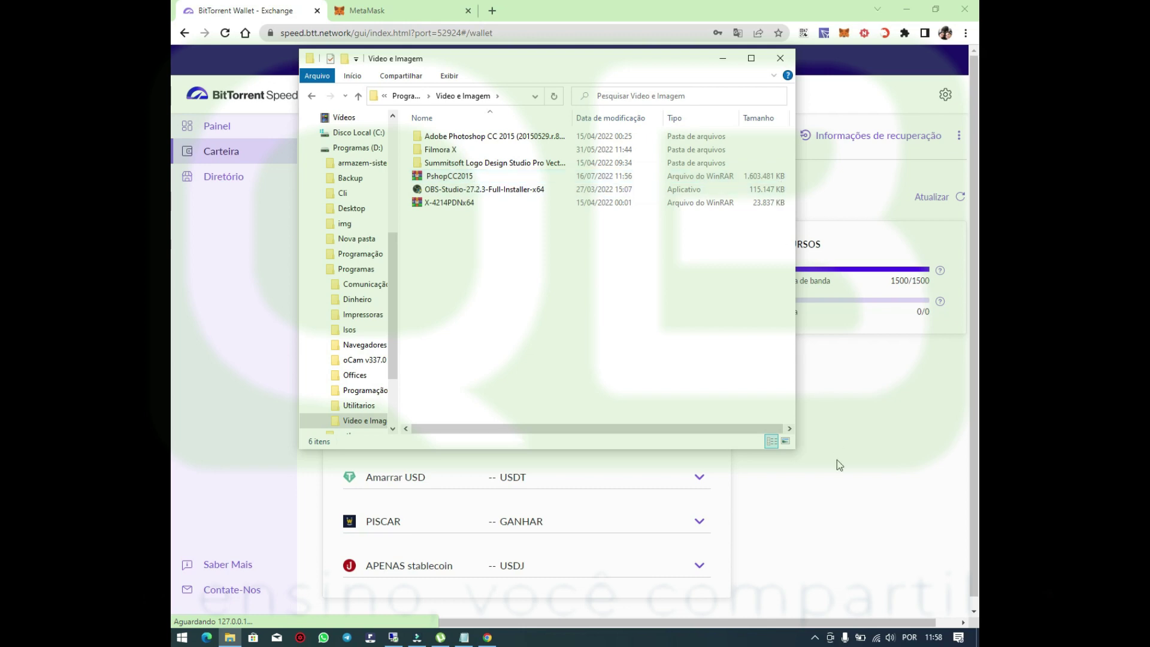
{"action": "left_click", "coordinate": [830, 503]}
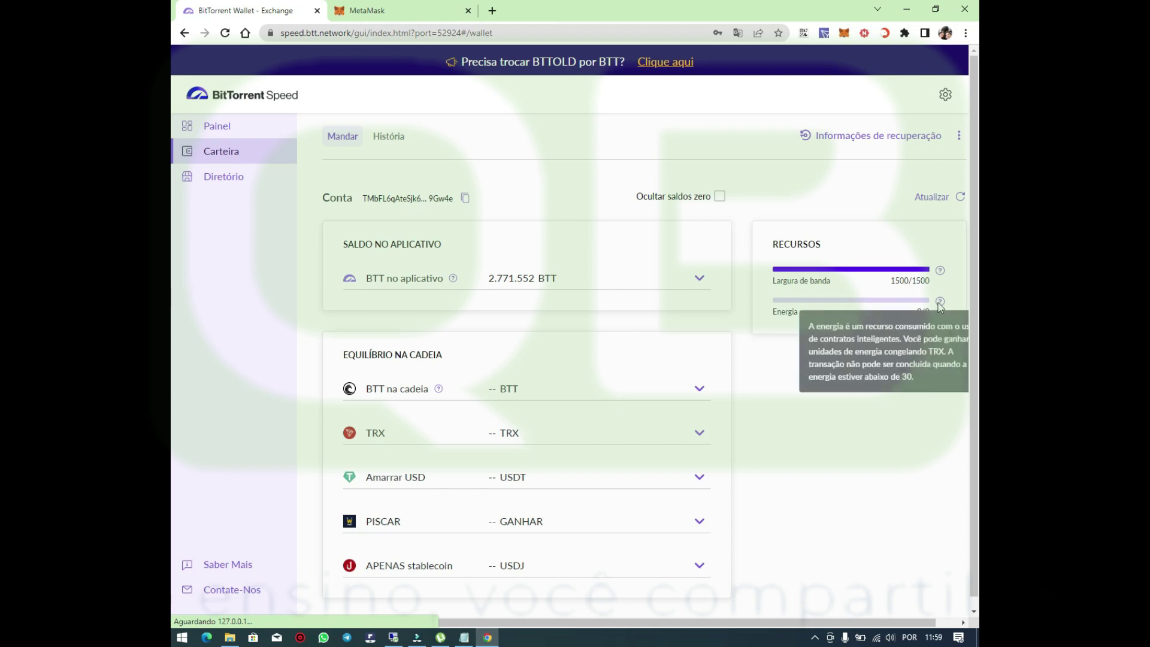
Open uTorrent from the tray and start creating a new torrent (Criar Novo Torrente)
{"action": "left_click", "coordinate": [818, 640]}
{"action": "left_click", "coordinate": [854, 581]}
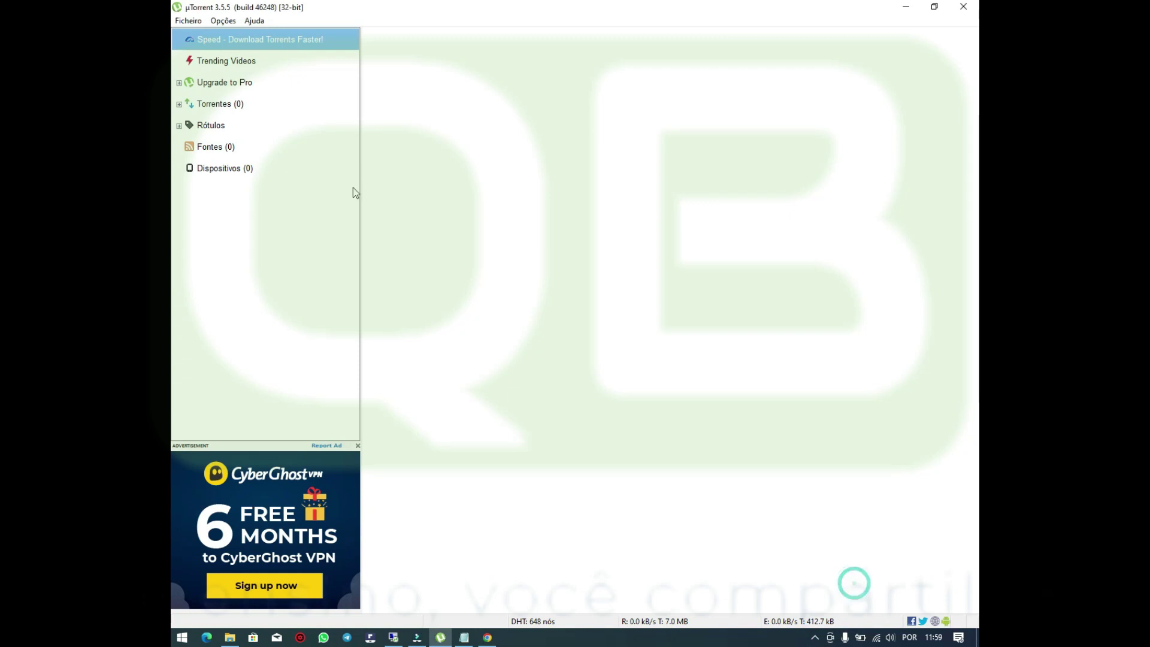
{"action": "left_click", "coordinate": [189, 22]}
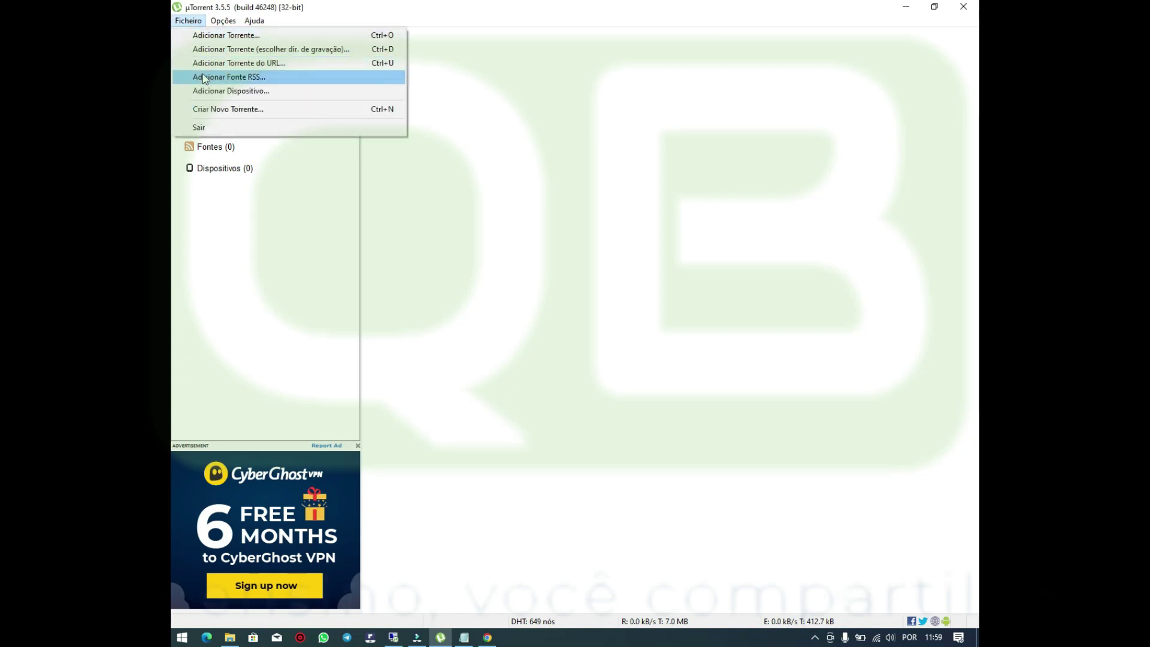
{"action": "left_click", "coordinate": [235, 110]}
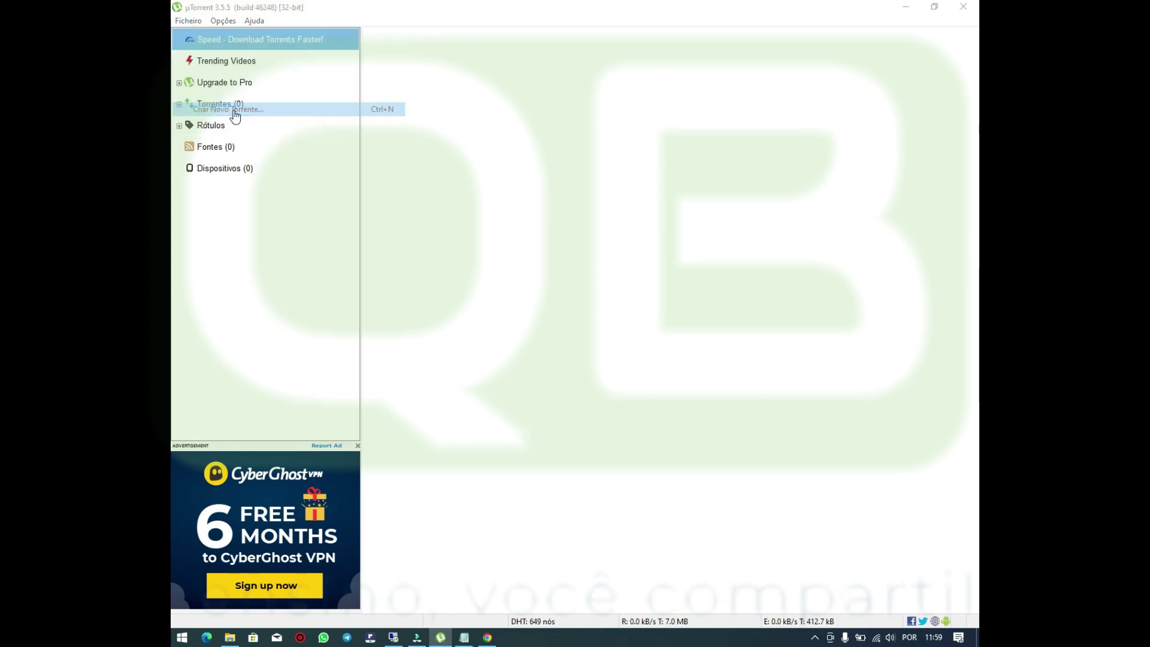
Pick D:\Programas\Video e Imagem\PshopCC2015.rar as the torrent's single-file source
{"action": "left_click", "coordinate": [468, 250]}
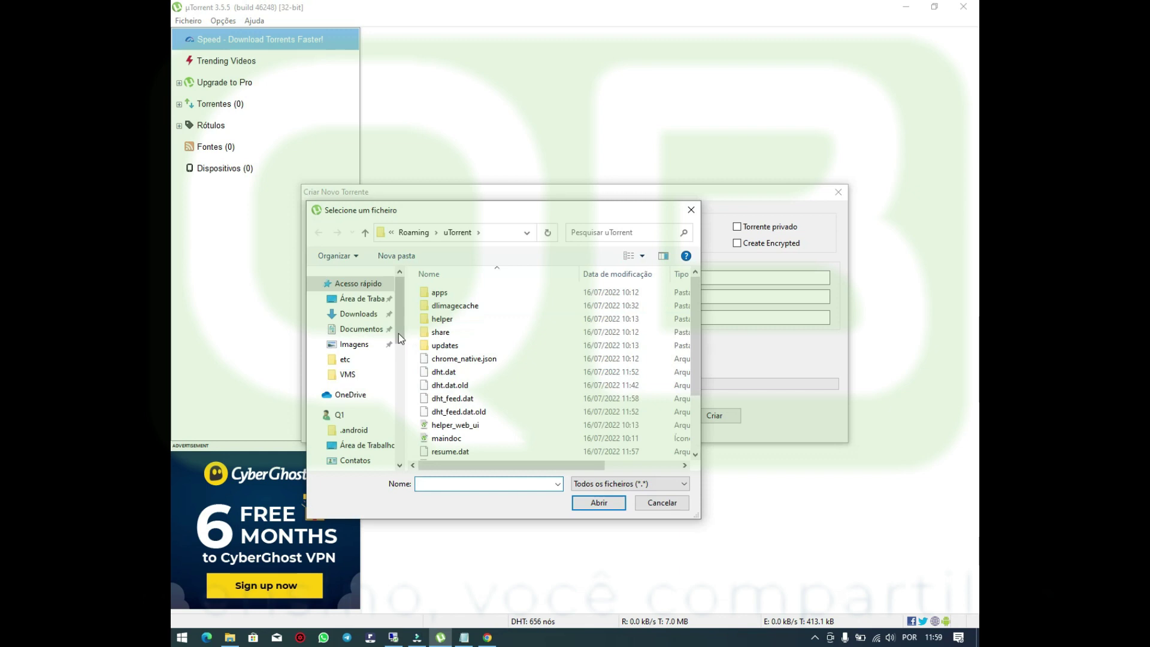
{"action": "left_click_drag", "start_coordinate": [398, 333], "coordinate": [400, 454]}
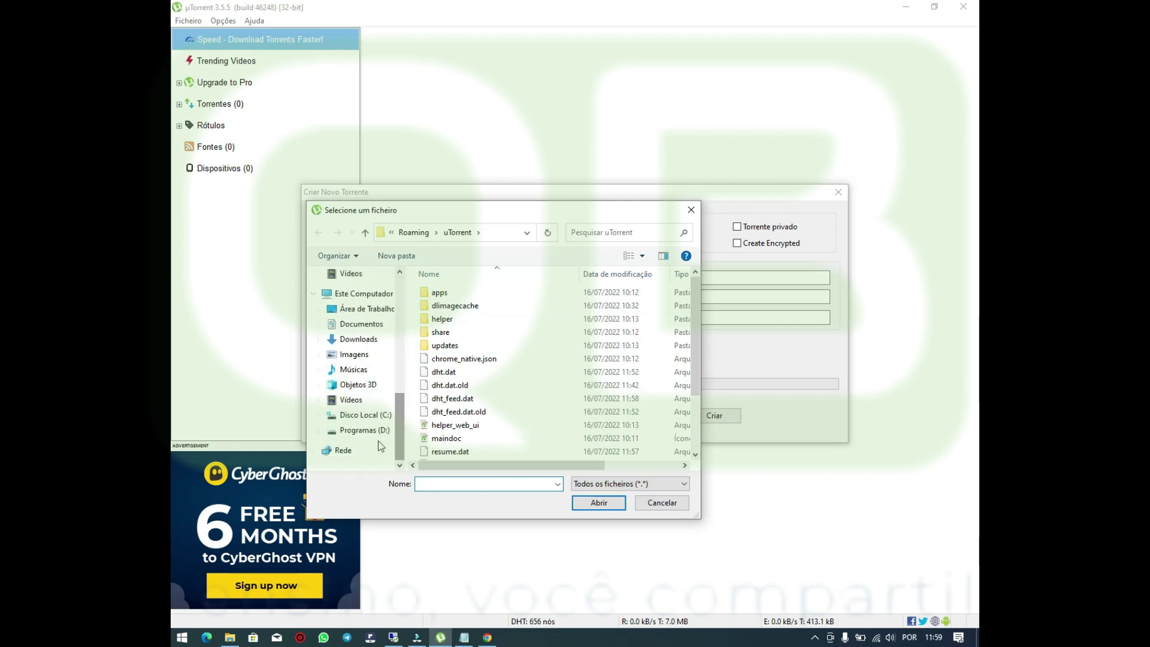
{"action": "left_click", "coordinate": [368, 430]}
{"action": "double_click", "coordinate": [450, 385]}
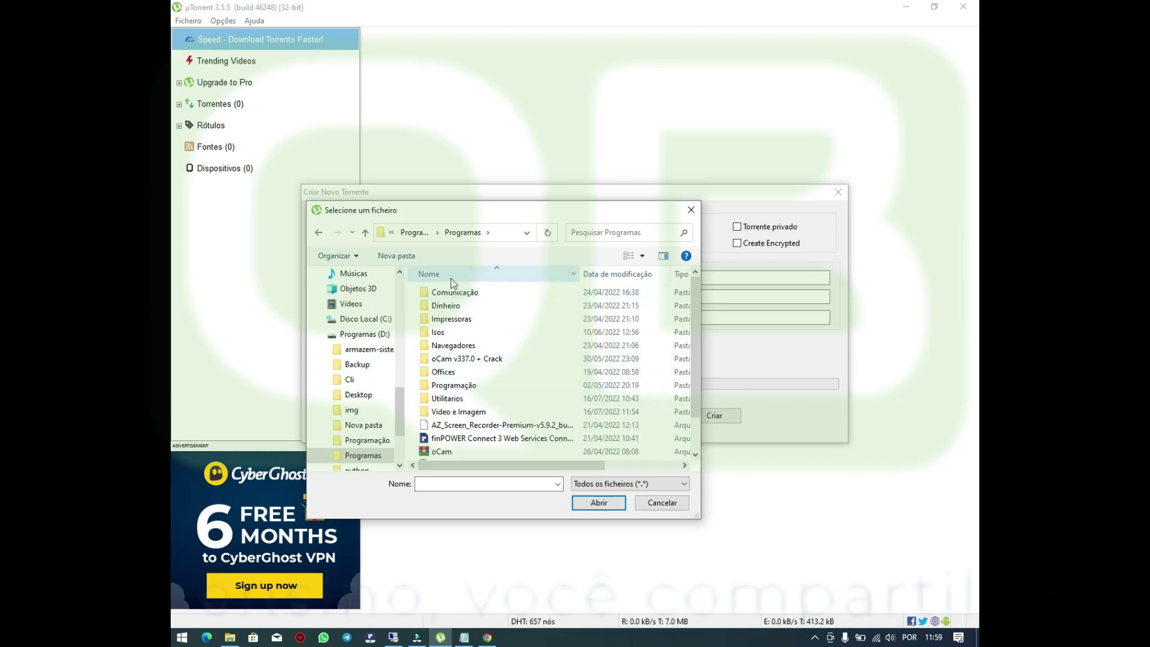
{"action": "double_click", "coordinate": [451, 412]}
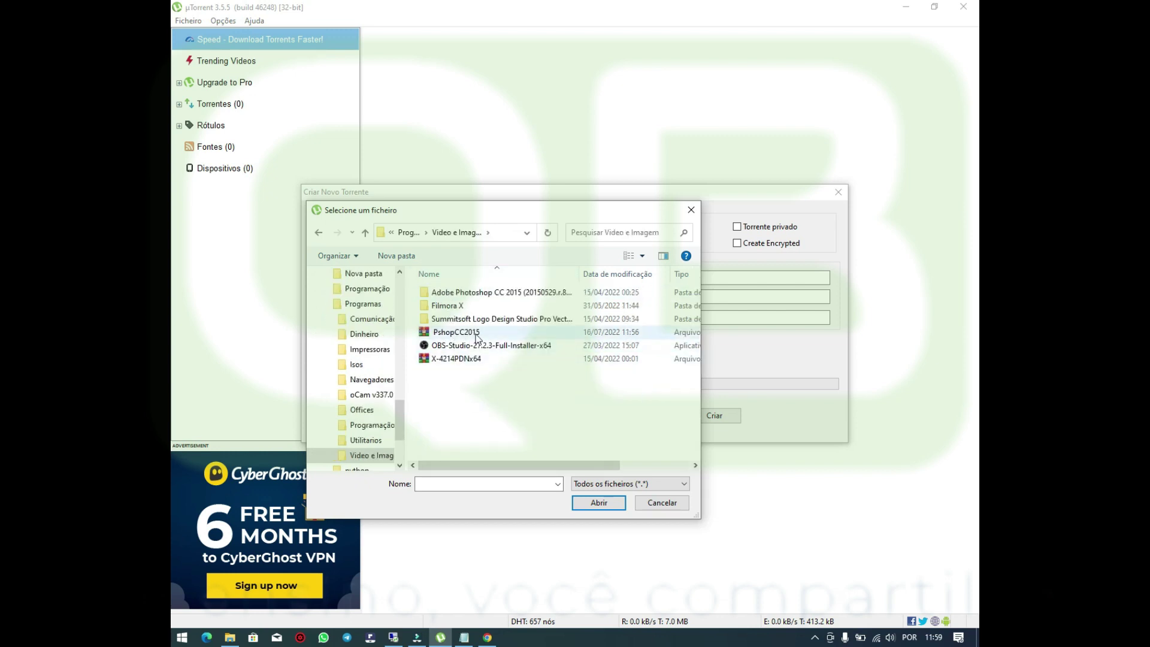
{"action": "mouse_move", "coordinate": [456, 332]}
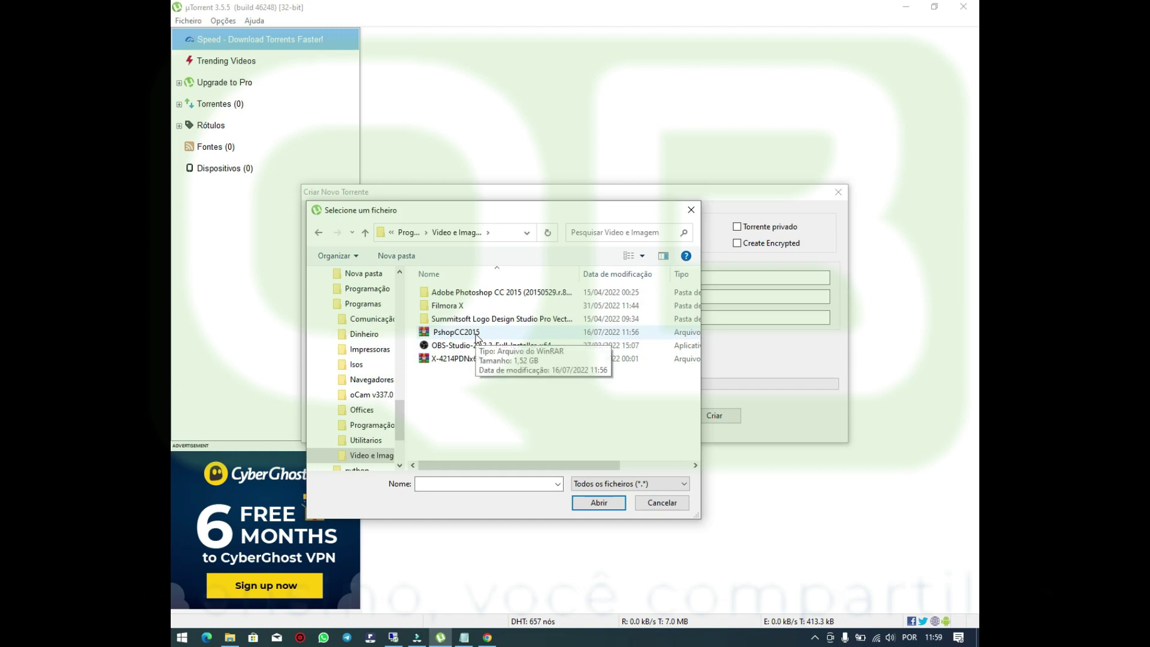
{"action": "double_click", "coordinate": [477, 334]}
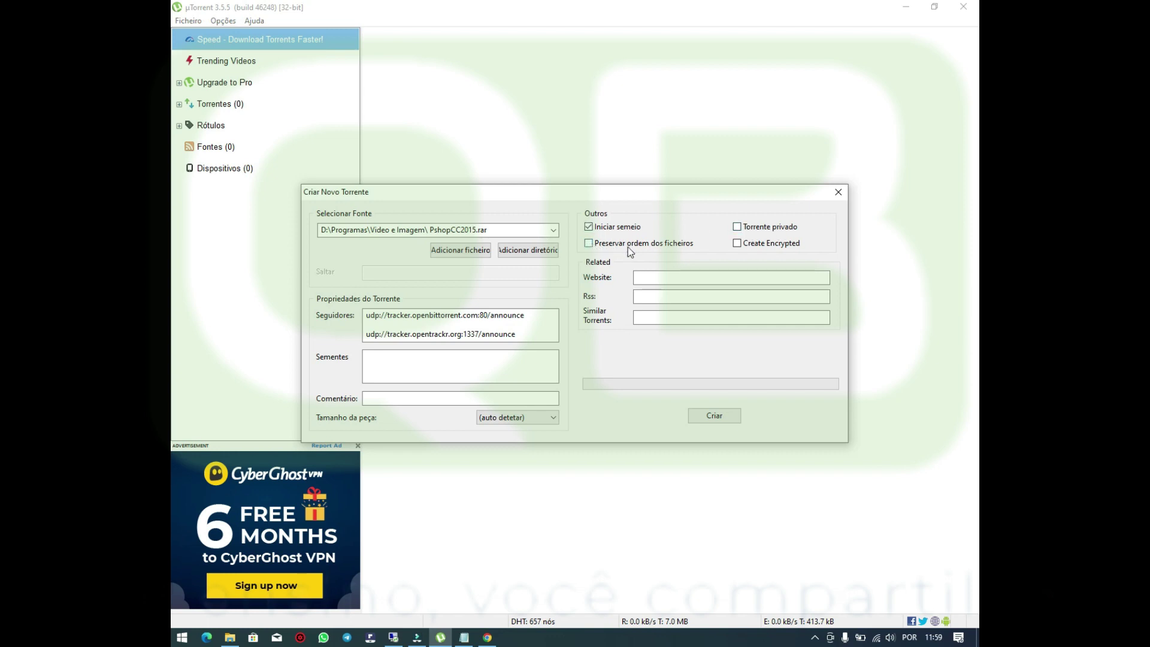
Create the PshopCC2015.rar torrent, save the .torrent under the suggested name, and close the creator
{"action": "left_click", "coordinate": [708, 417]}
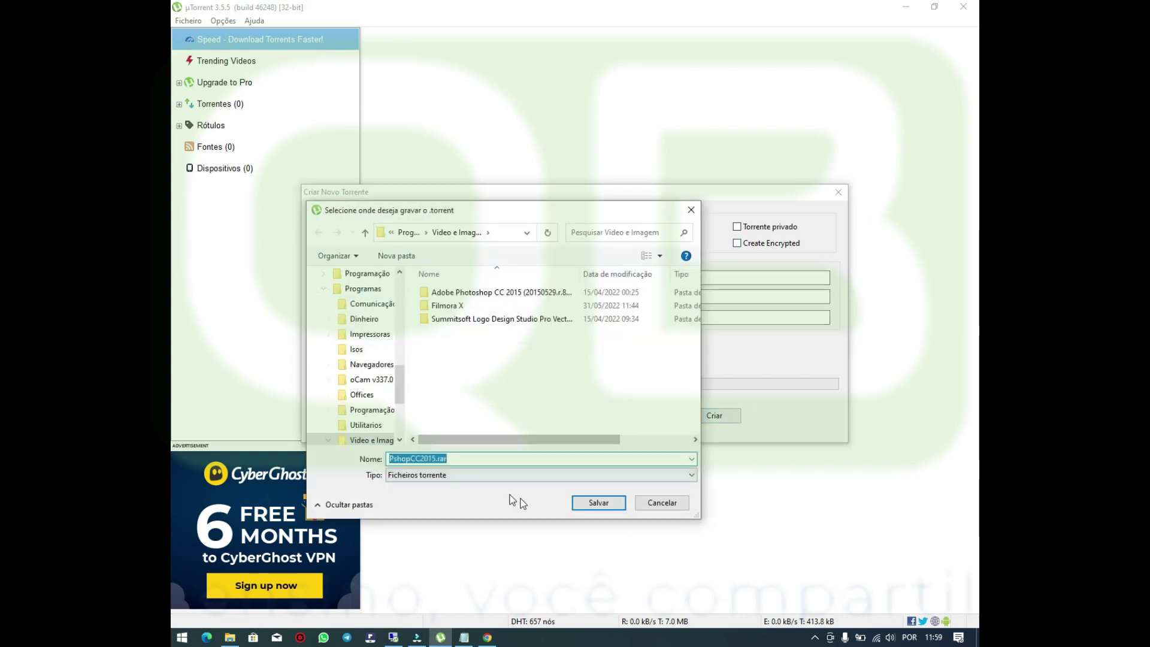
{"action": "left_click", "coordinate": [599, 504]}
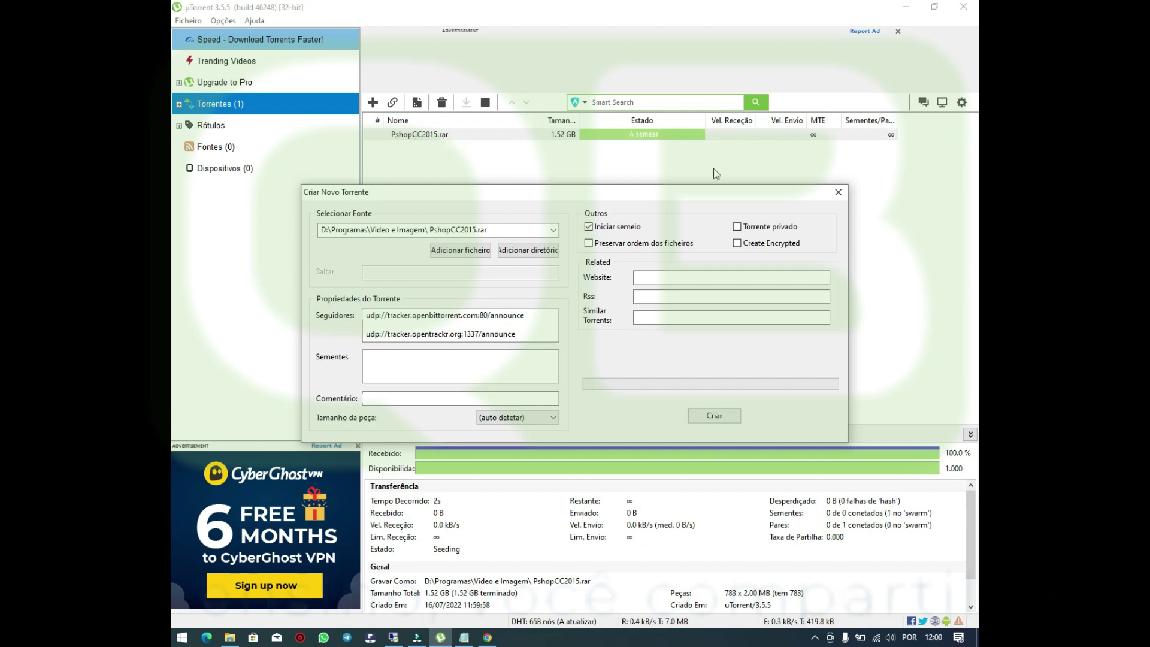
{"action": "left_click", "coordinate": [838, 193]}
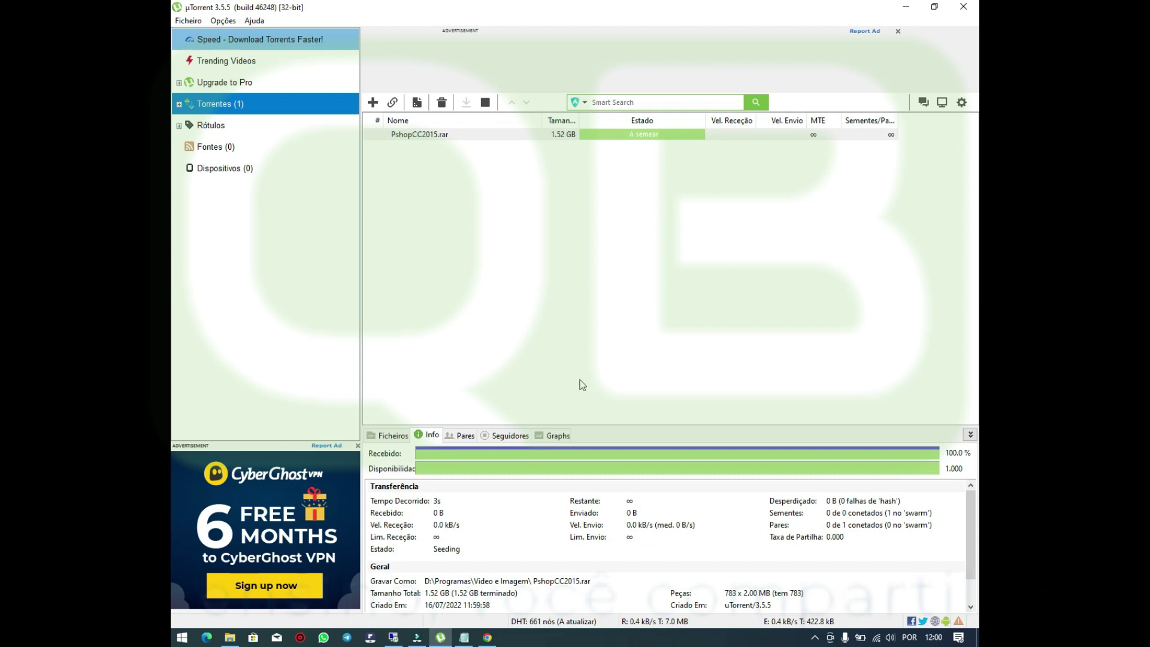
Open the BitTorrent Speed Painel dashboard in Chrome and bring up the Video e Imagem folder
{"action": "left_click", "coordinate": [487, 638]}
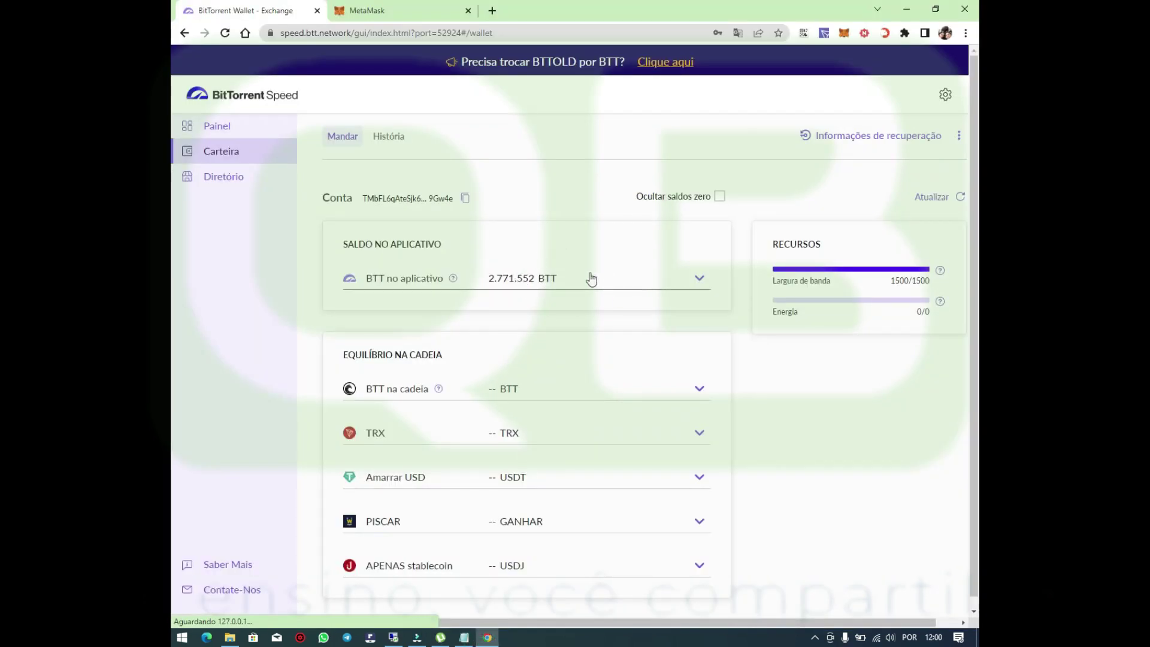
{"action": "left_click", "coordinate": [234, 127]}
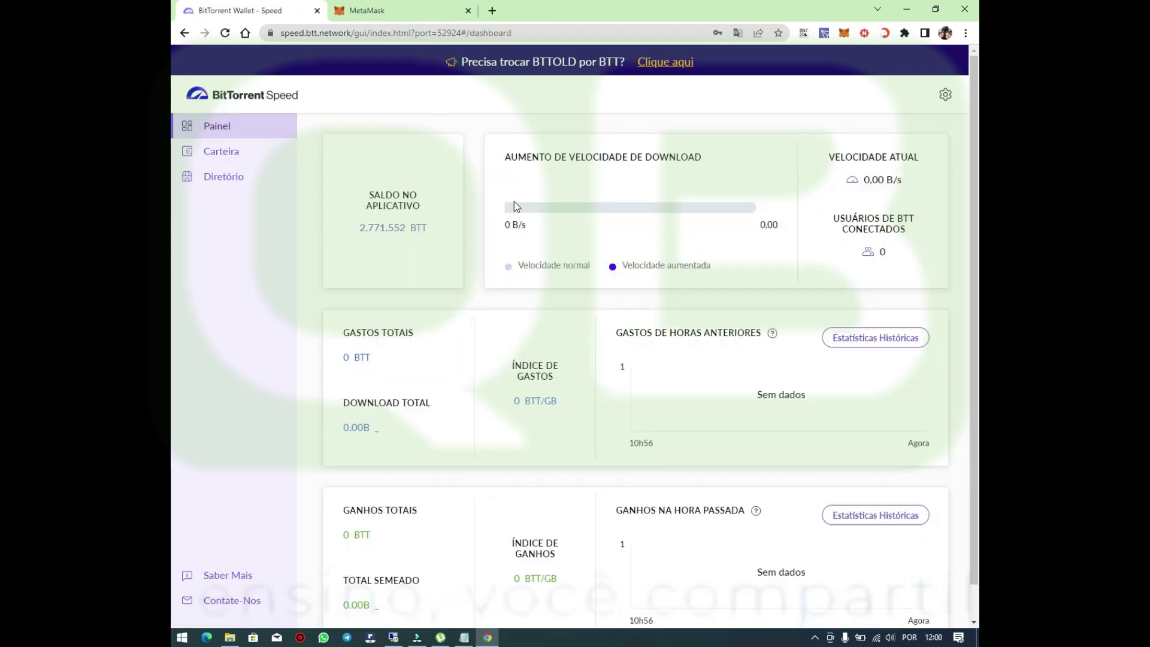
{"action": "left_click", "coordinate": [233, 639]}
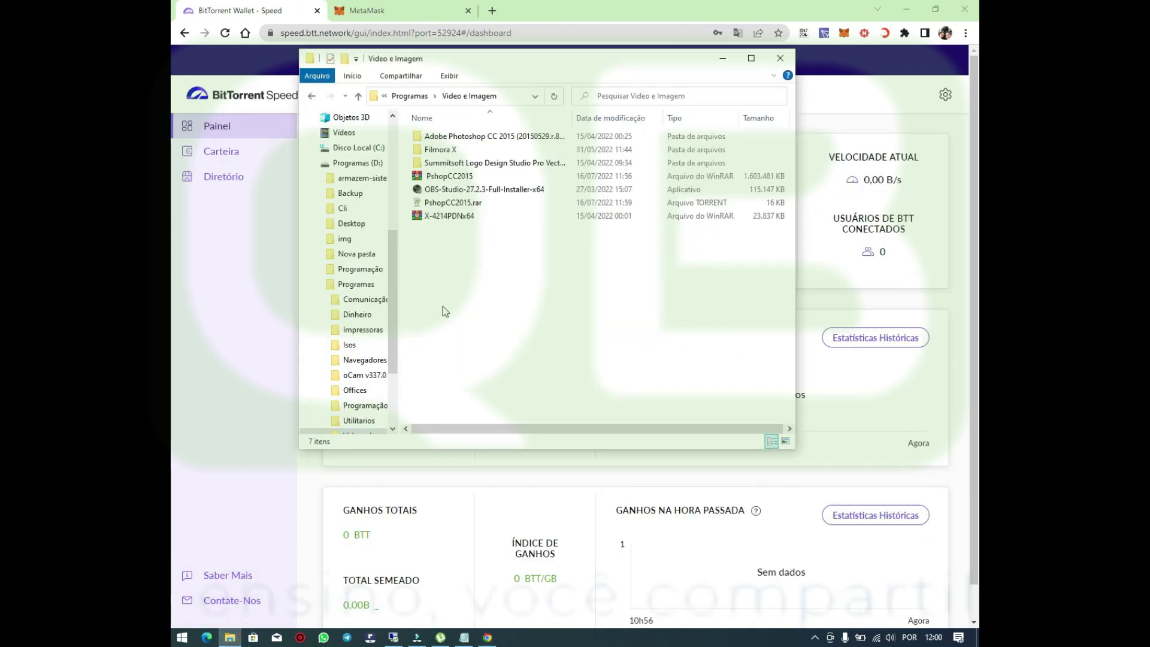
Check PshopCC2015.rar's Propriedades file type, then return to the BitTorrent Speed Carteira wallet
{"action": "left_click", "coordinate": [439, 205]}
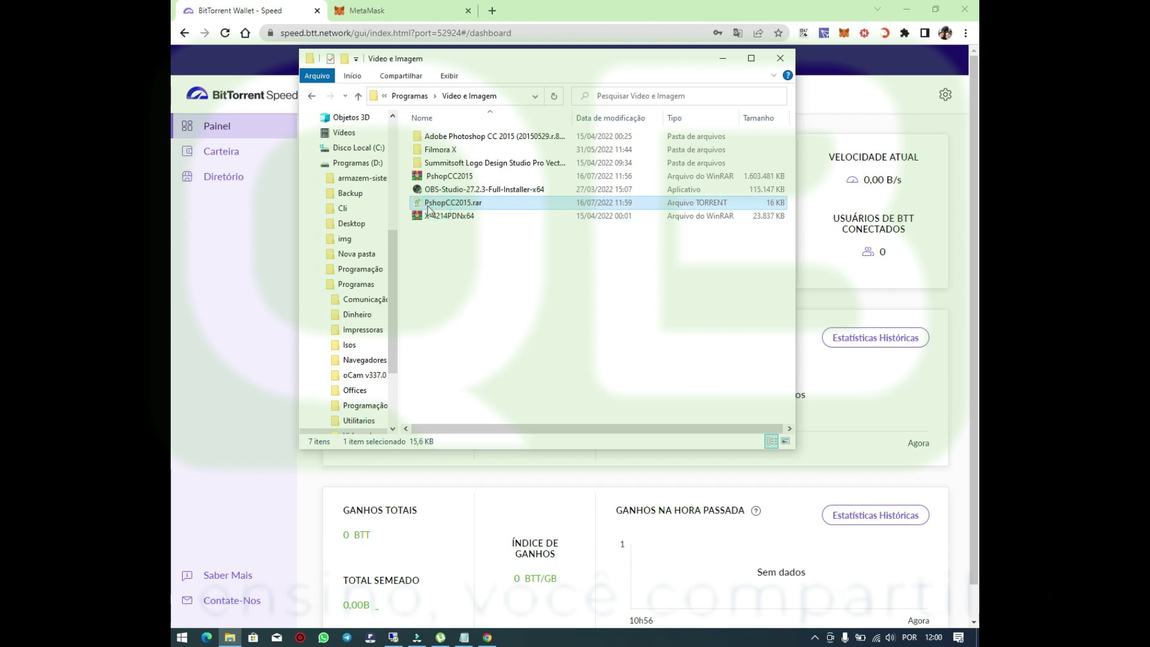
{"action": "mouse_move", "coordinate": [452, 203]}
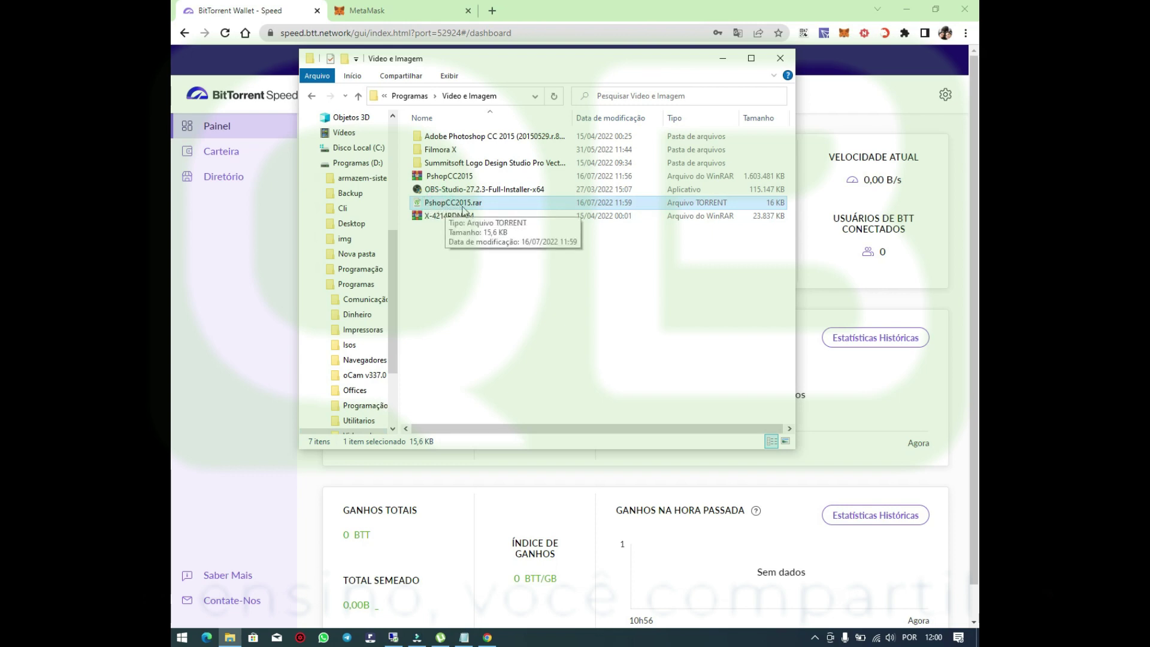
{"action": "right_click", "coordinate": [479, 207]}
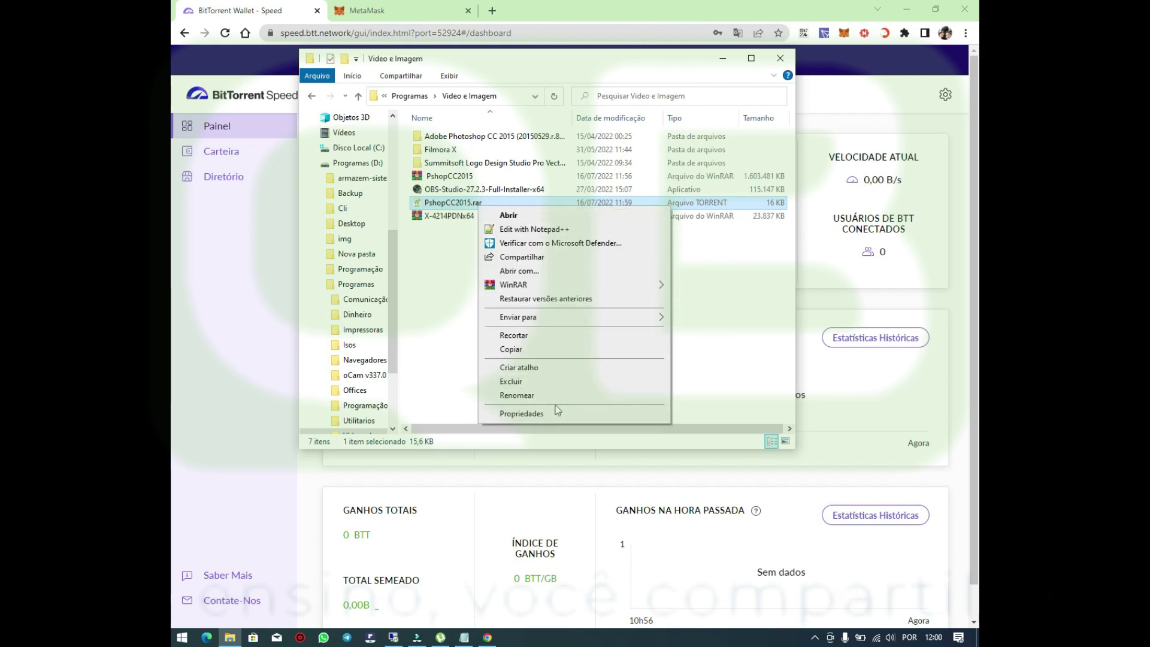
{"action": "left_click", "coordinate": [527, 413]}
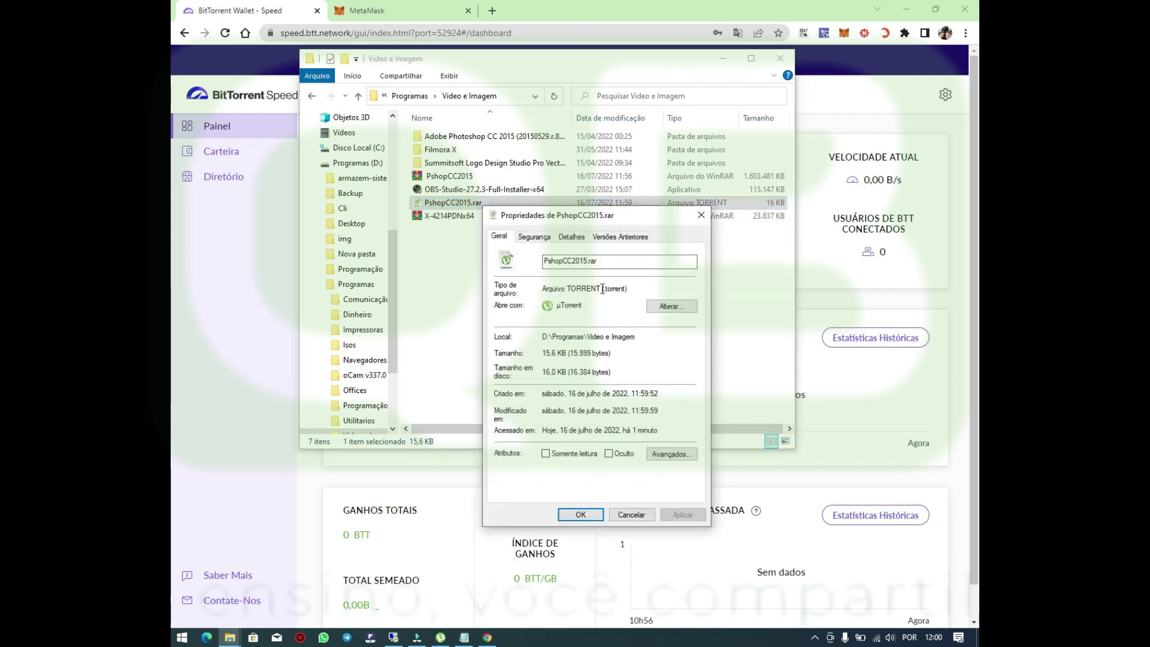
{"action": "left_click_drag", "start_coordinate": [604, 289], "coordinate": [627, 288]}
{"action": "left_click", "coordinate": [701, 215]}
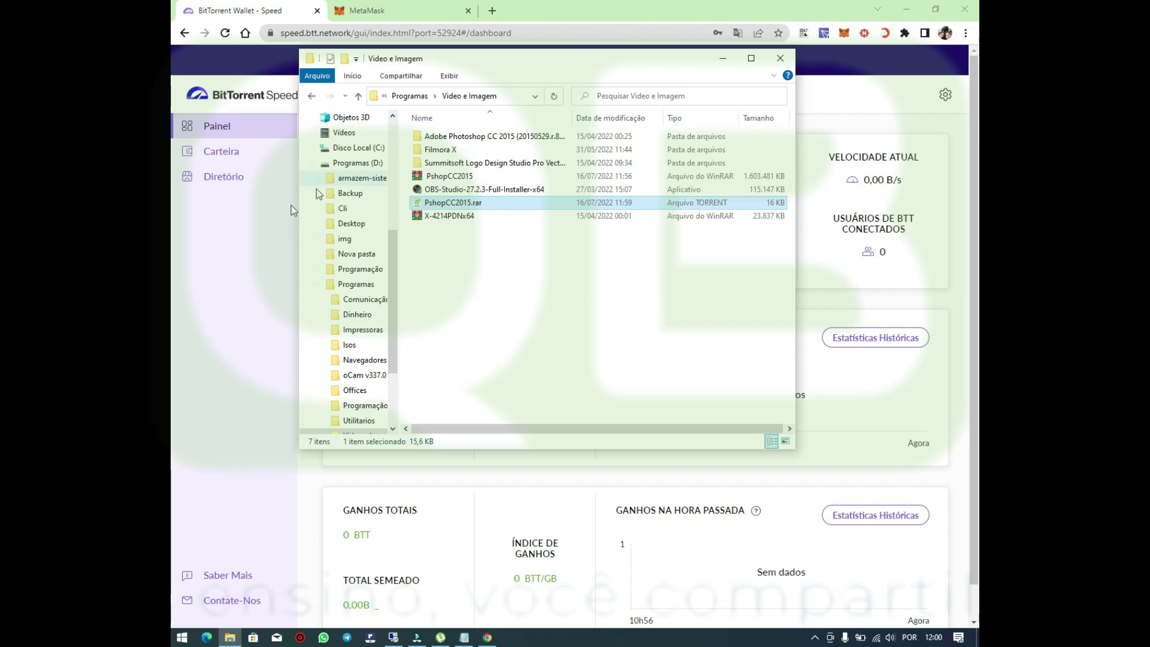
{"action": "left_click", "coordinate": [221, 151]}
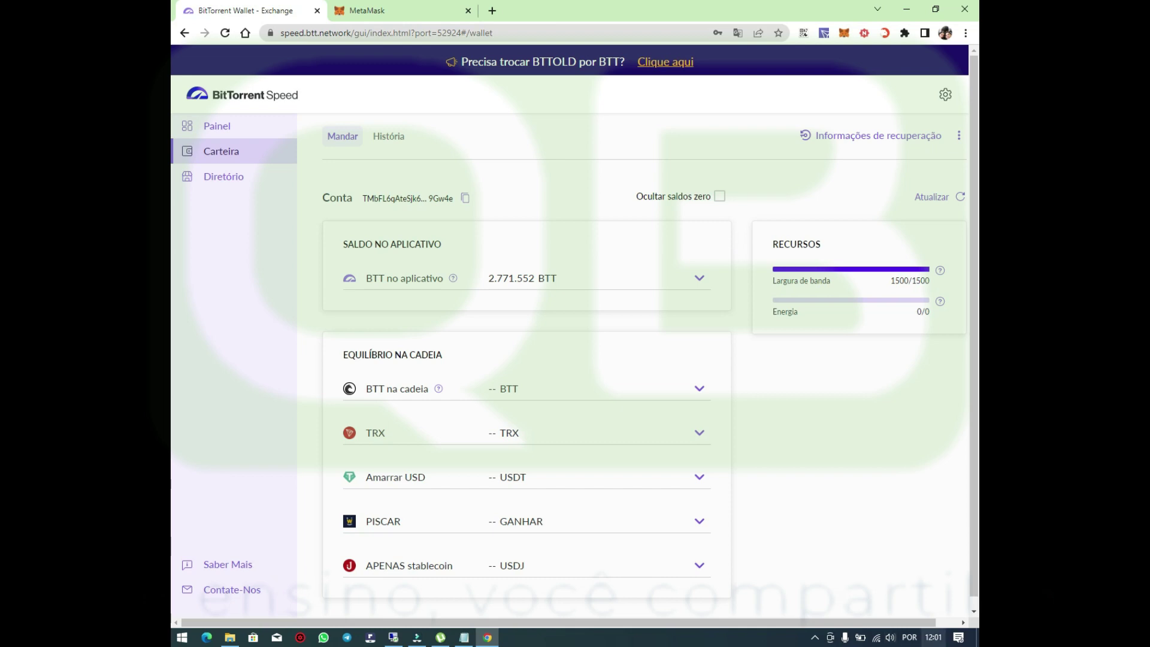
Stop the screen recording from the hidden tray icons
{"action": "left_click", "coordinate": [810, 637]}
{"action": "left_click", "coordinate": [803, 615]}
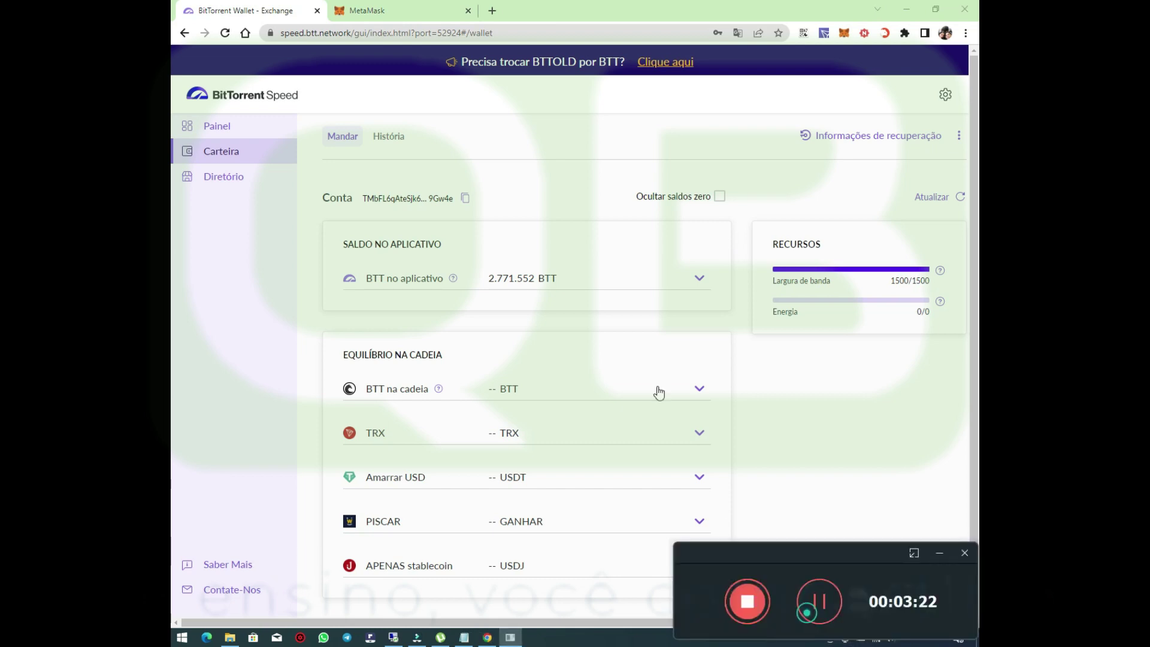